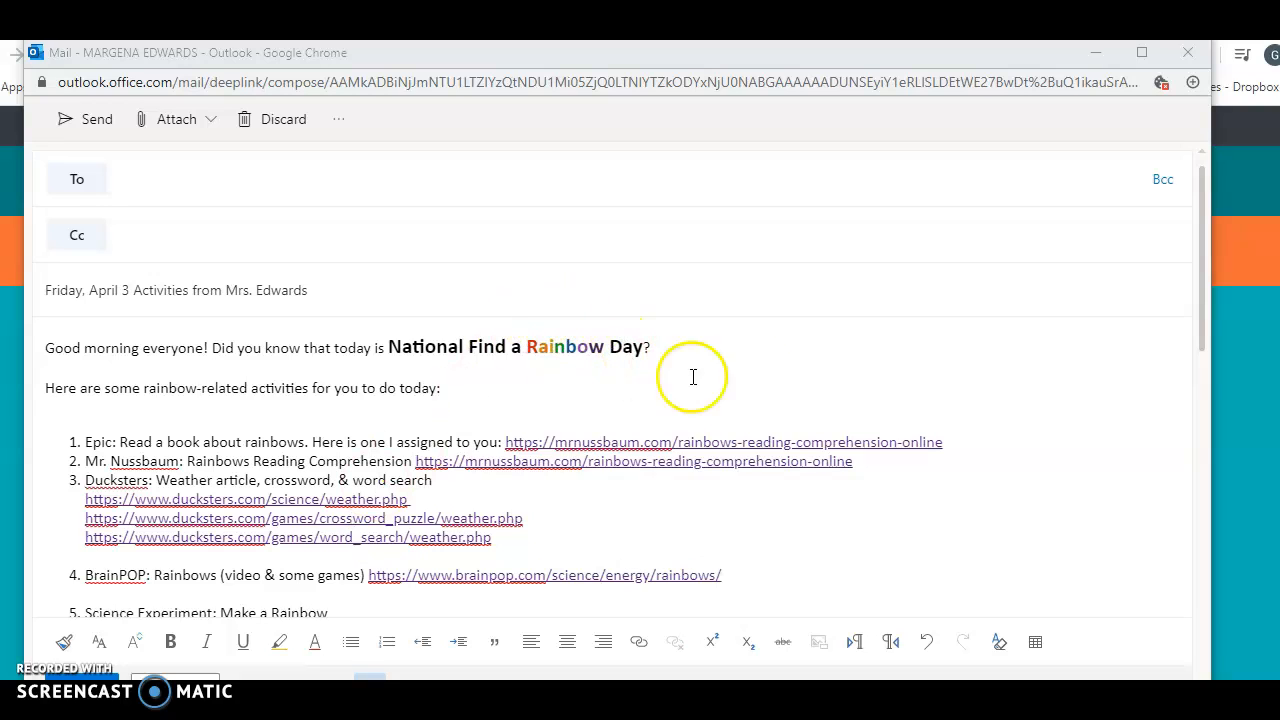
Switch to the Epic book "I See Rainbows" in the browser and copy its web address
{"action": "scroll", "coordinate": [755, 367], "scroll_direction": "down", "scroll_amount": 1}
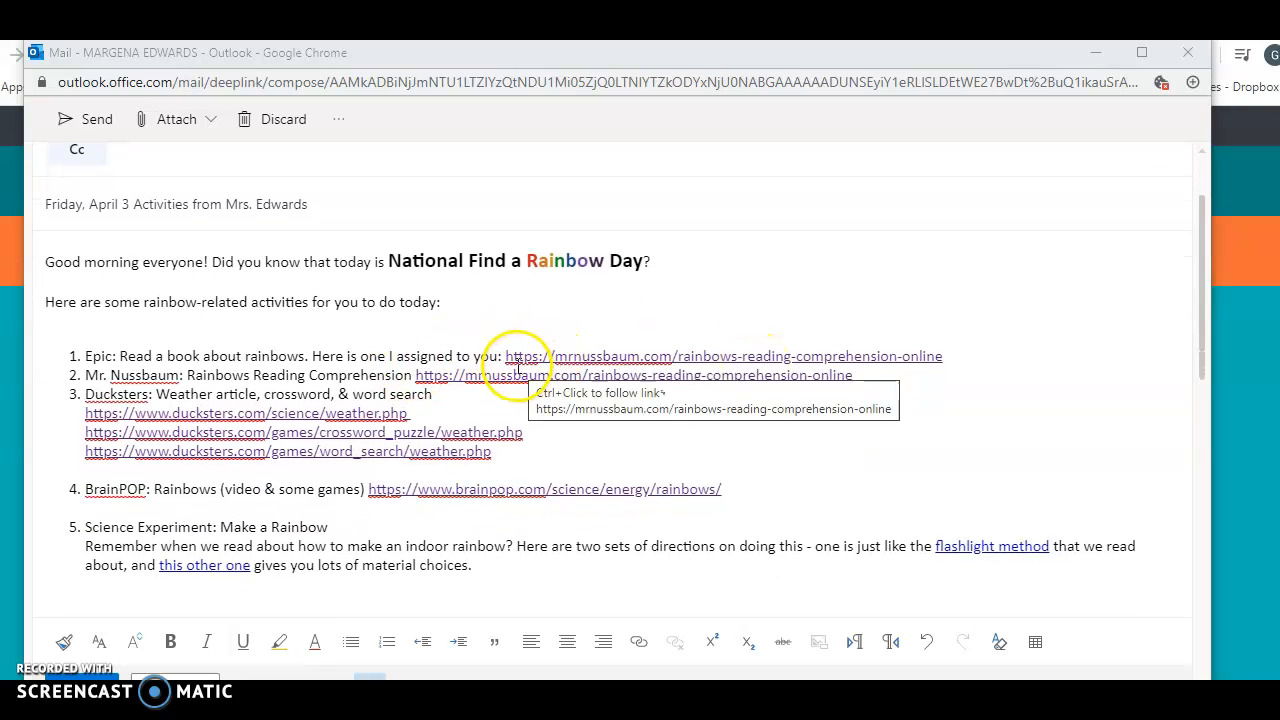
{"action": "scroll", "coordinate": [775, 358], "scroll_direction": "down", "scroll_amount": 1}
{"action": "scroll", "coordinate": [775, 361], "scroll_direction": "down", "scroll_amount": 2}
{"action": "scroll", "coordinate": [775, 360], "scroll_direction": "up", "scroll_amount": 3}
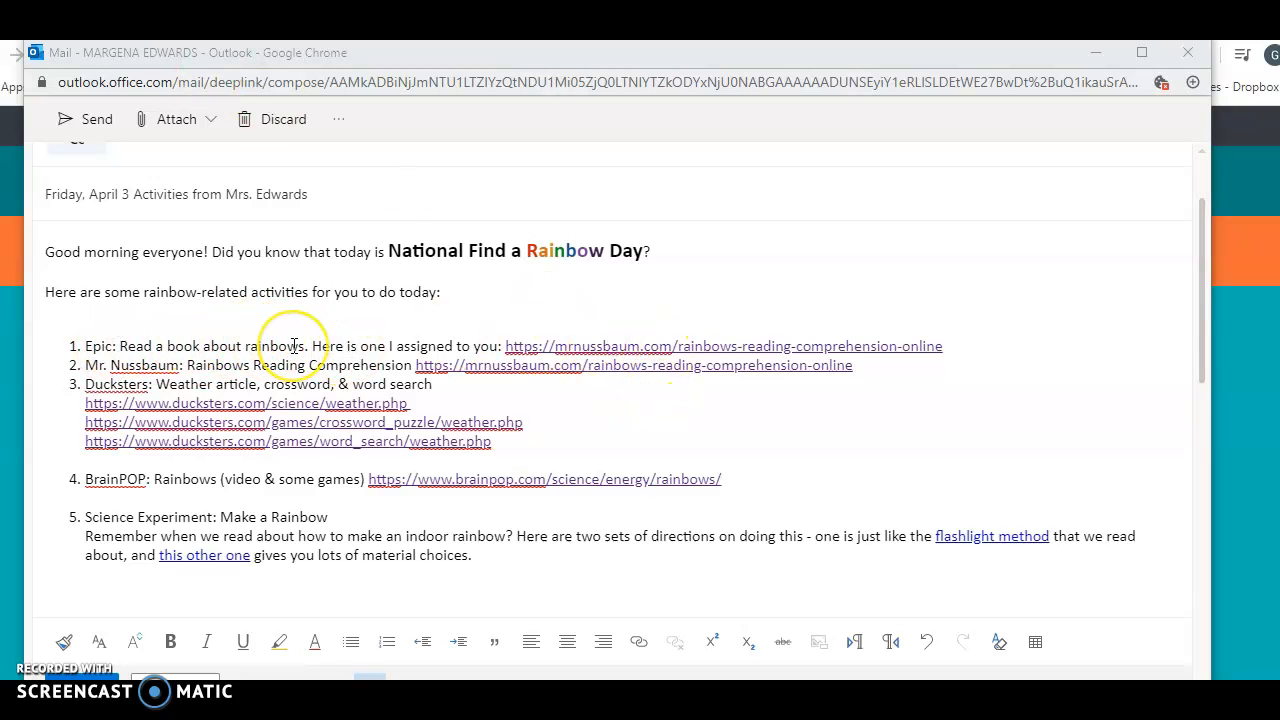
{"action": "key", "text": "alt+Tab"}
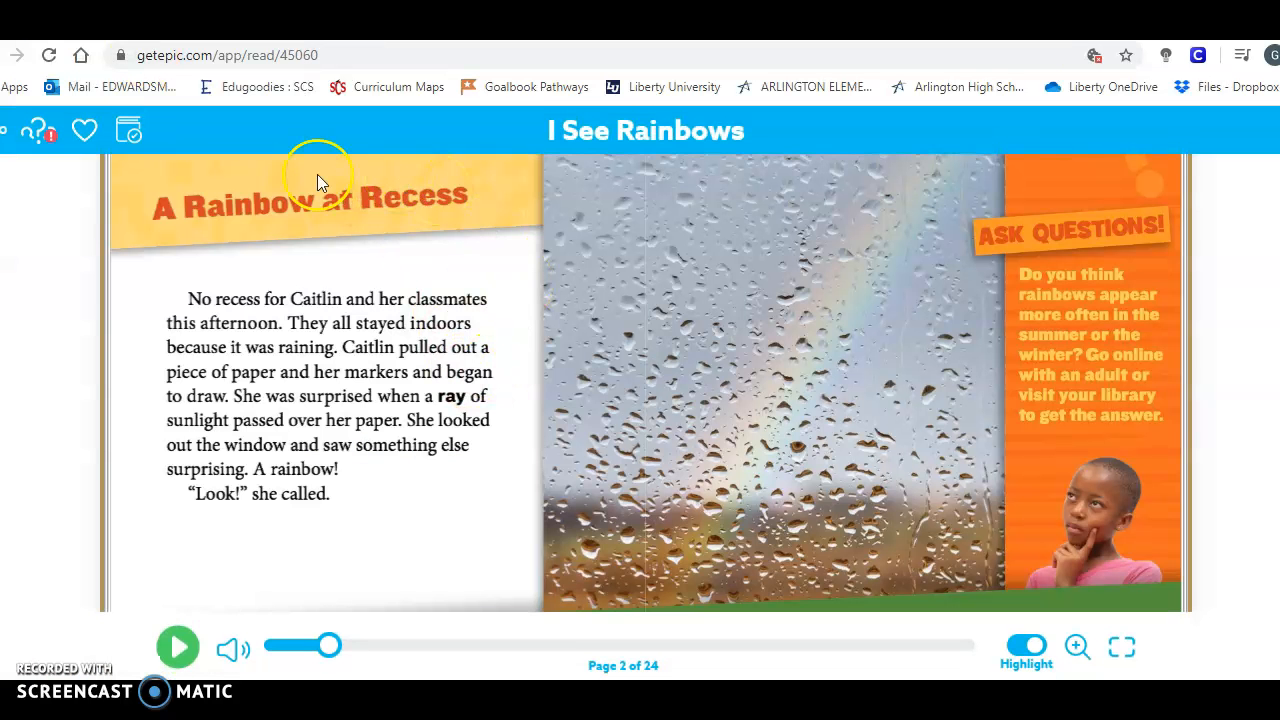
{"action": "left_click", "coordinate": [300, 55]}
{"action": "key", "text": "ctrl+c"}
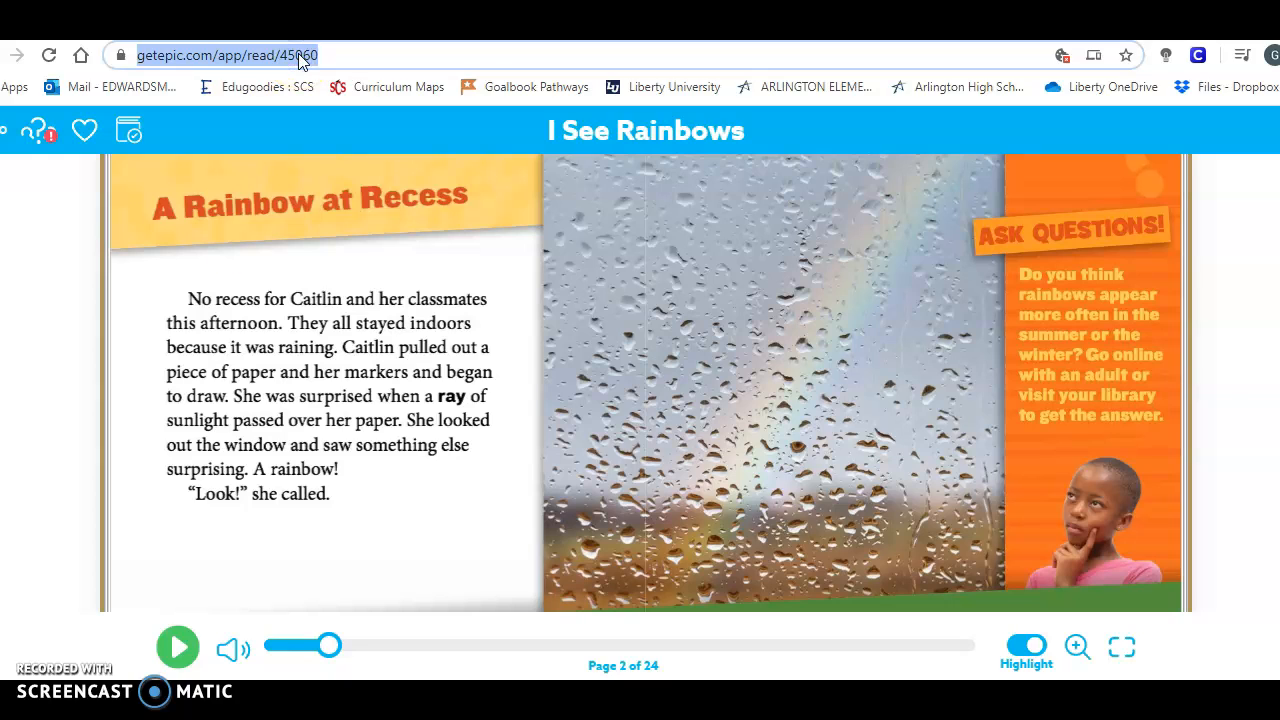
{"action": "left_click", "coordinate": [245, 662]}
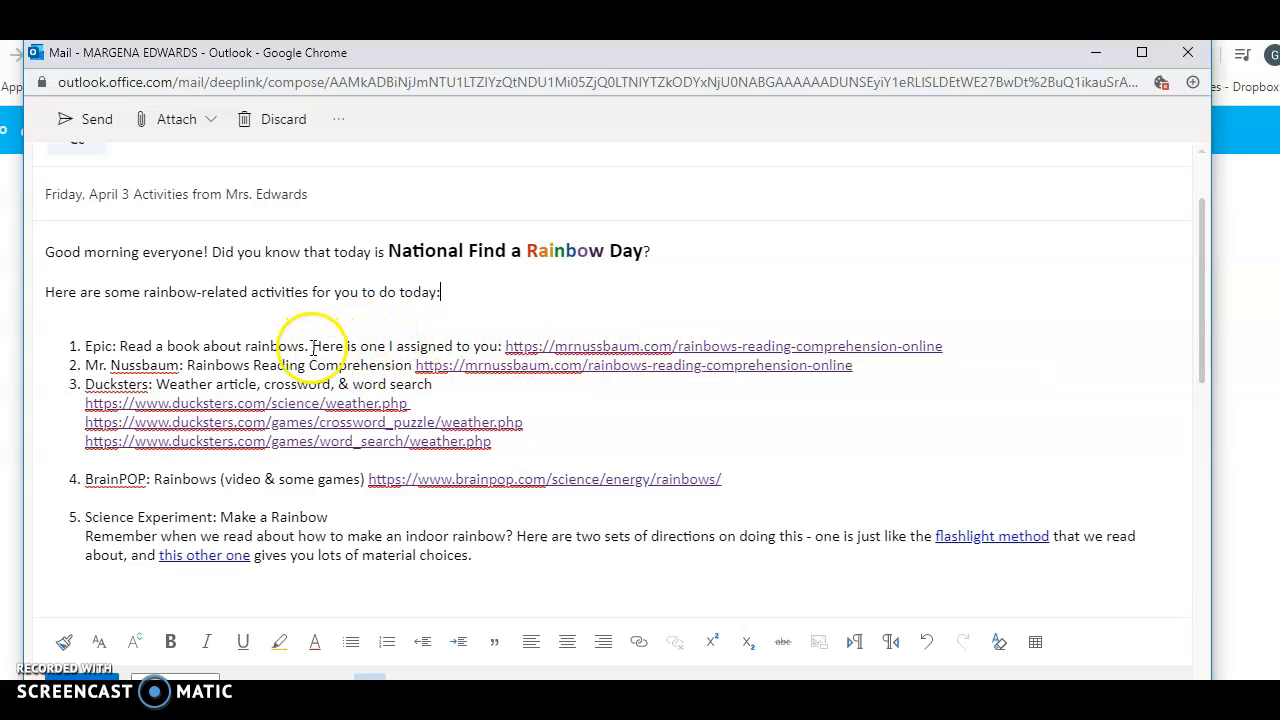
{"action": "left_click_drag", "start_coordinate": [312, 346], "coordinate": [499, 346]}
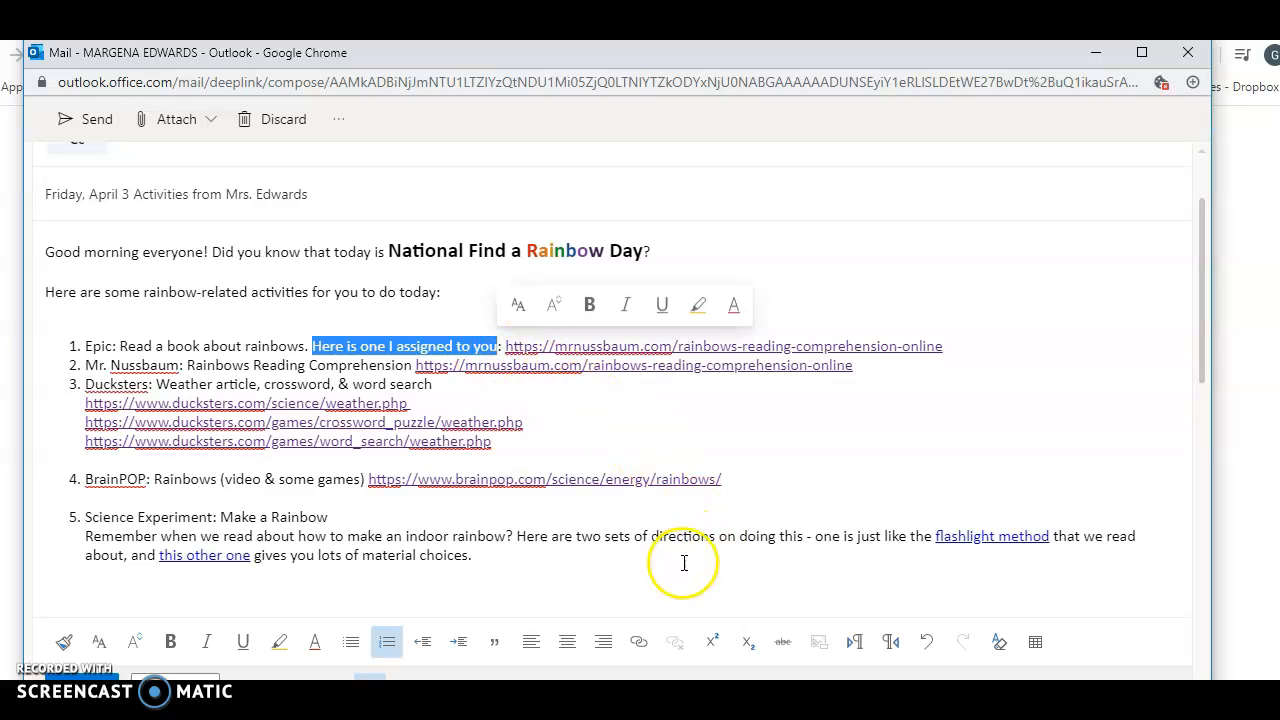
{"action": "left_click", "coordinate": [640, 643]}
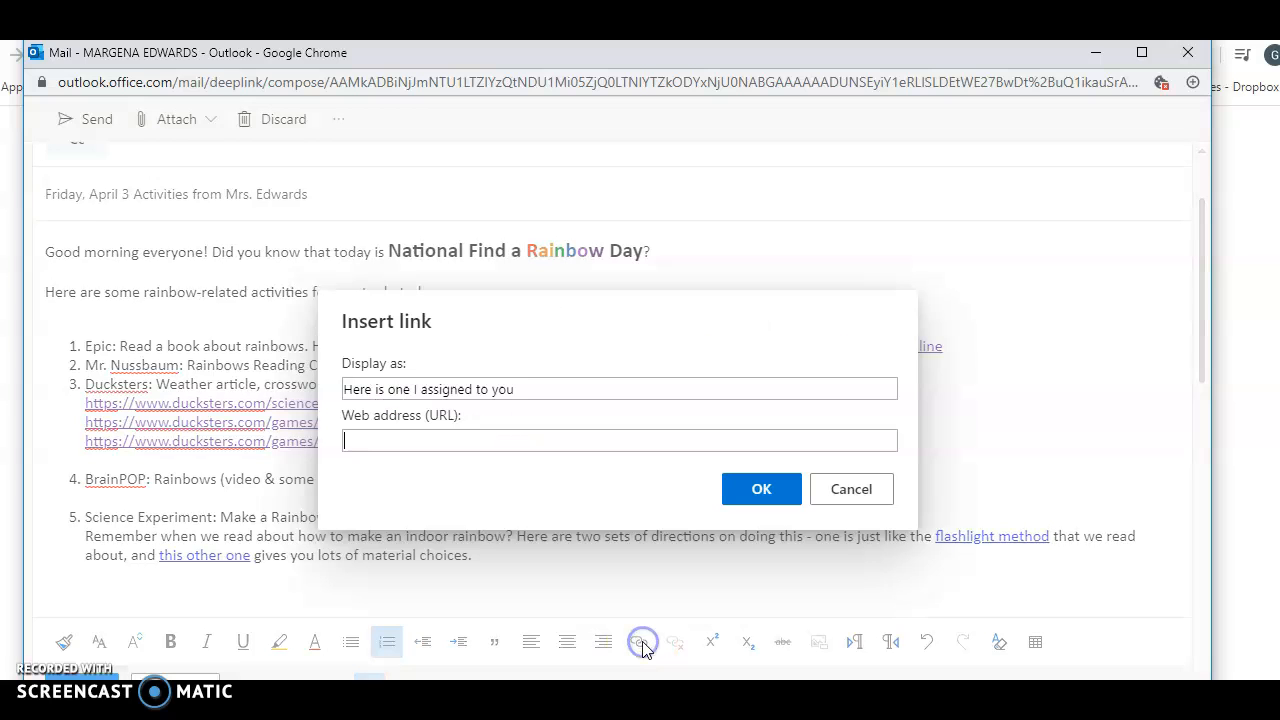
{"action": "left_click", "coordinate": [445, 439]}
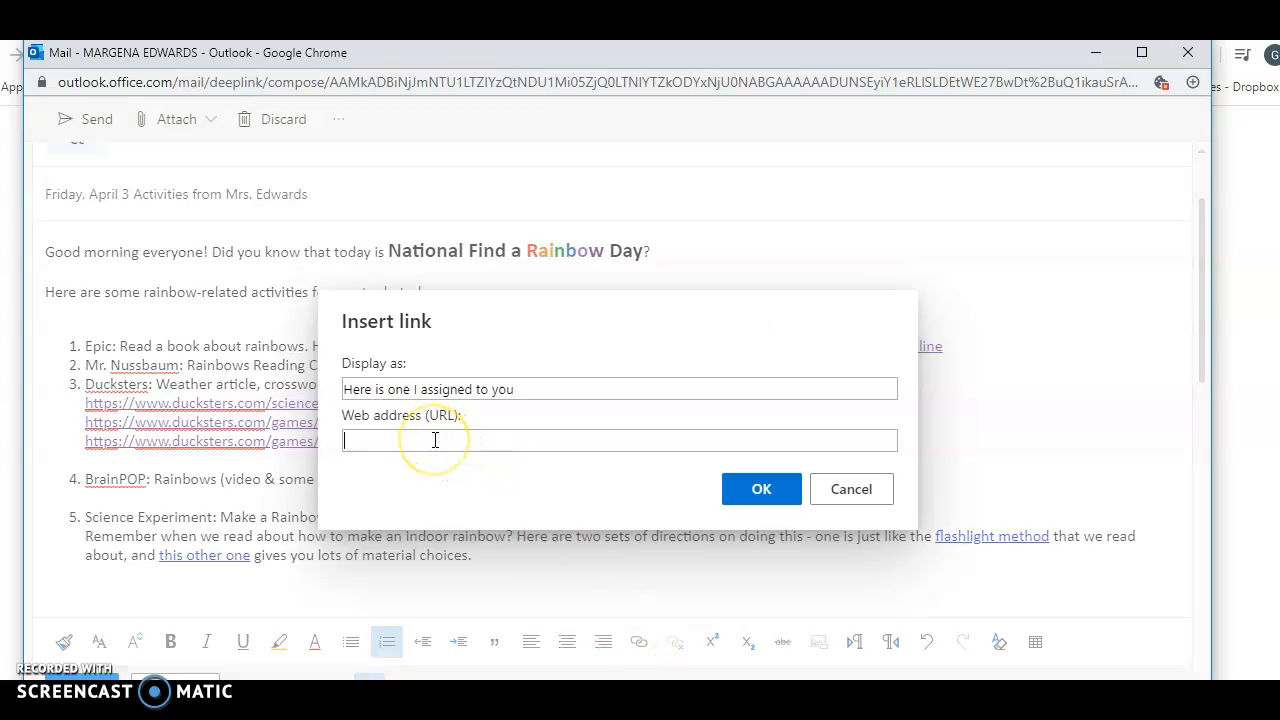
{"action": "key", "text": "ctrl+v"}
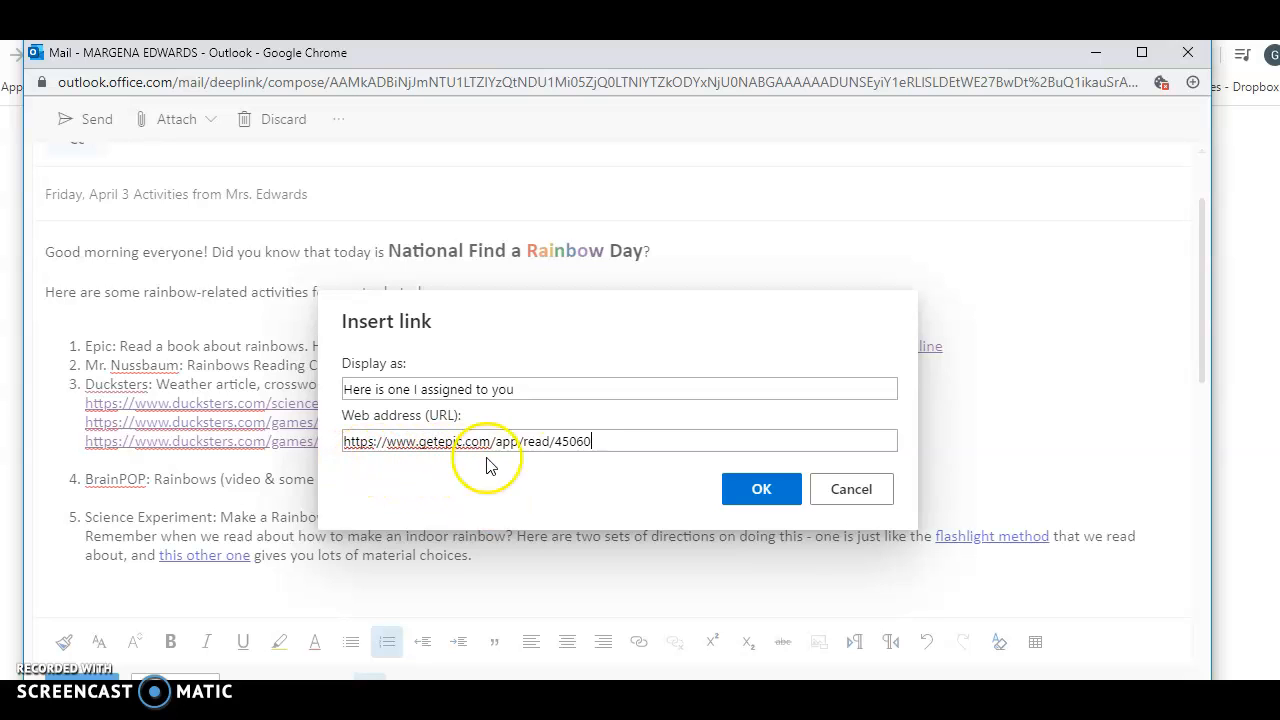
{"action": "left_click", "coordinate": [762, 490]}
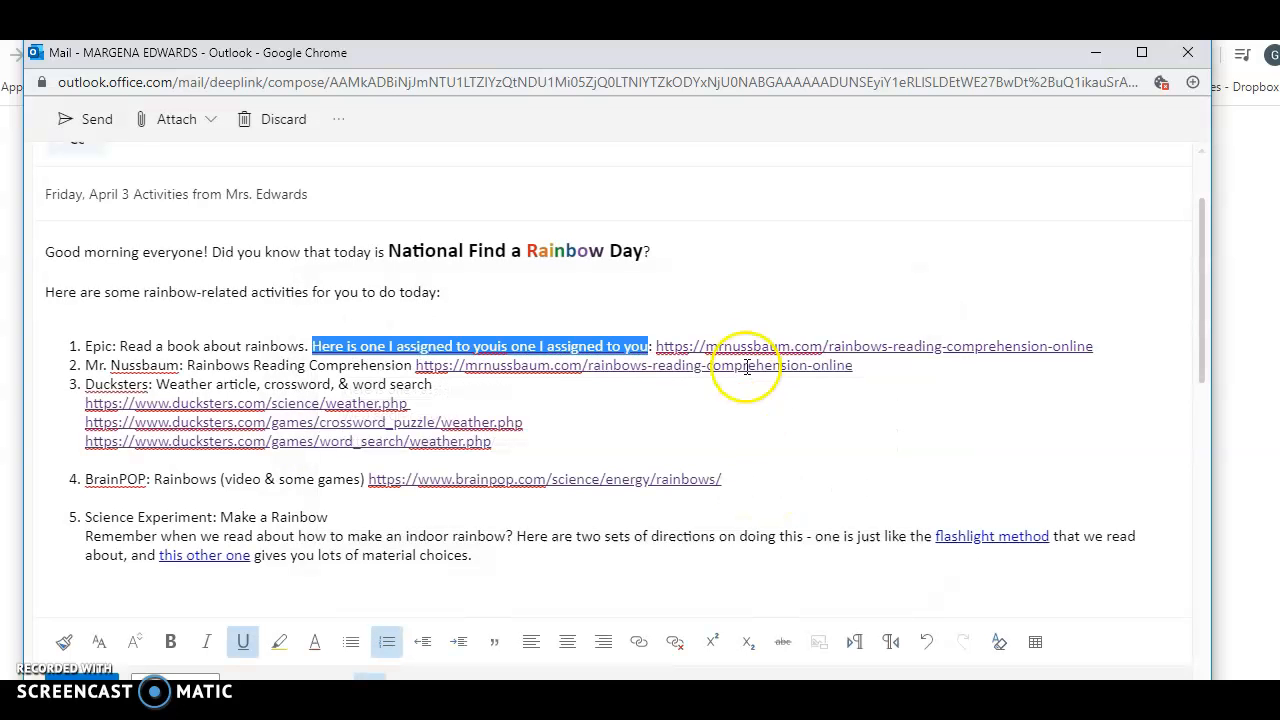
{"action": "left_click", "coordinate": [706, 307]}
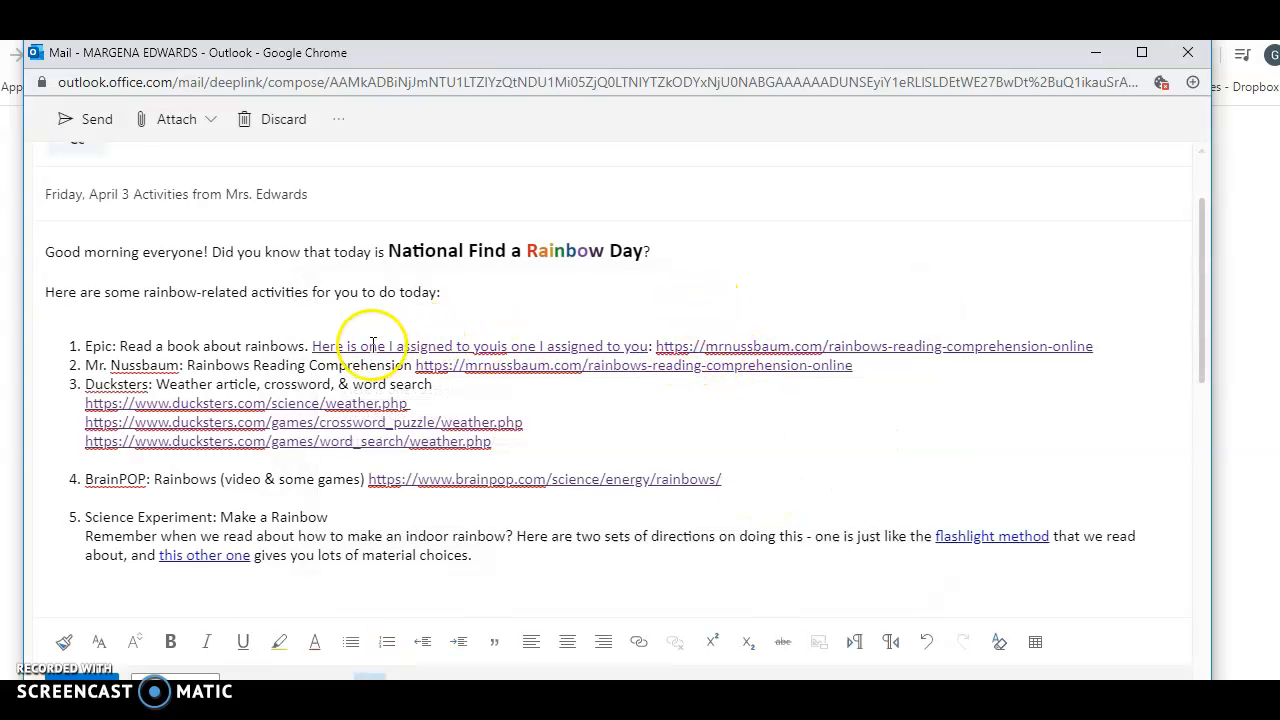
Delete the duplicated words "is one I assigned to you" and the colon after the link in the Epic item
{"action": "left_click", "coordinate": [493, 346]}
{"action": "key", "text": "Delete"}
{"action": "key", "text": "Delete"}
{"action": "key", "text": "Delete"}
{"action": "key", "text": "Delete"}
{"action": "key", "text": "Delete"}
{"action": "key", "text": "Delete"}
{"action": "key", "text": "Delete"}
{"action": "key", "text": "Delete"}
{"action": "key", "text": "Delete"}
{"action": "key", "text": "Delete"}
{"action": "key", "text": "Delete"}
{"action": "key", "text": "Delete"}
{"action": "key", "text": "Delete"}
{"action": "key", "text": "Delete"}
{"action": "key", "text": "Delete"}
{"action": "key", "text": "Delete"}
{"action": "key", "text": "Delete"}
{"action": "key", "text": "Delete"}
{"action": "key", "text": "Delete"}
{"action": "key", "text": "Delete"}
{"action": "key", "text": "Delete"}
{"action": "key", "text": "Delete"}
{"action": "key", "text": "Delete"}
{"action": "key", "text": "Delete"}
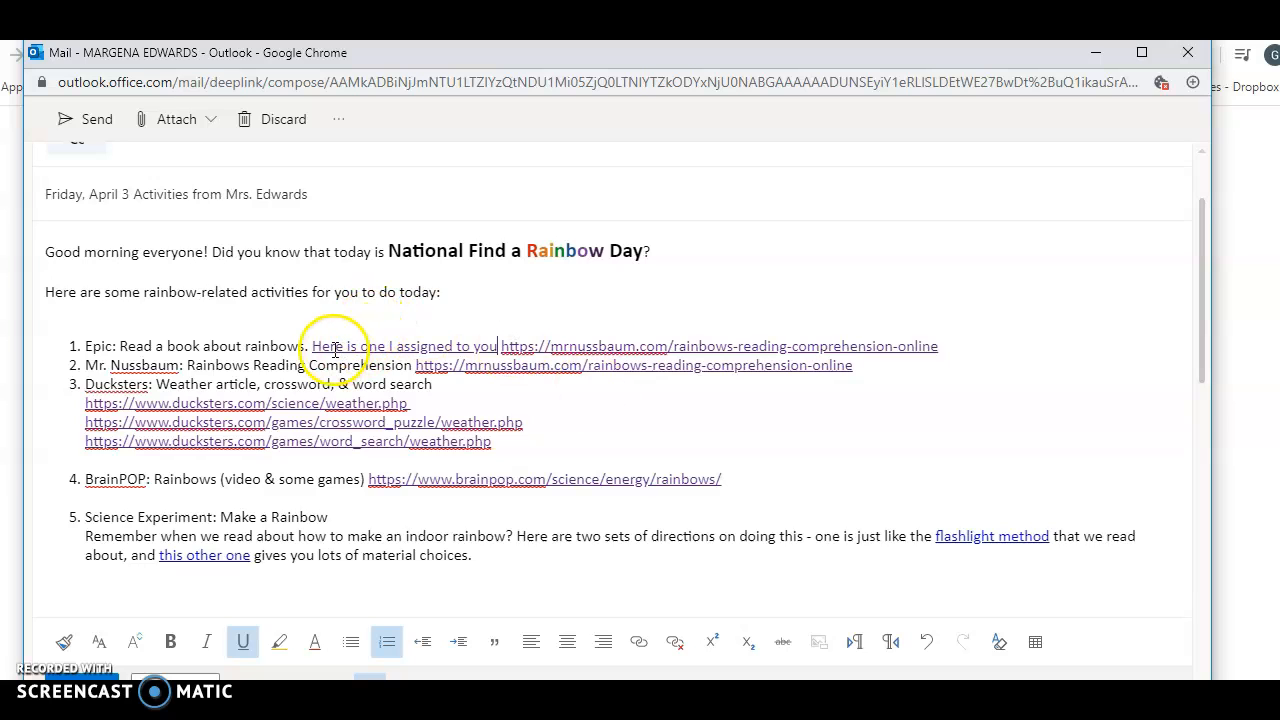
Remove the written-out mrnussbaum.com address from the end of the Epic item
{"action": "left_click_drag", "start_coordinate": [937, 347], "coordinate": [500, 352]}
{"action": "key", "text": "Delete"}
{"action": "left_click", "coordinate": [1105, 394]}
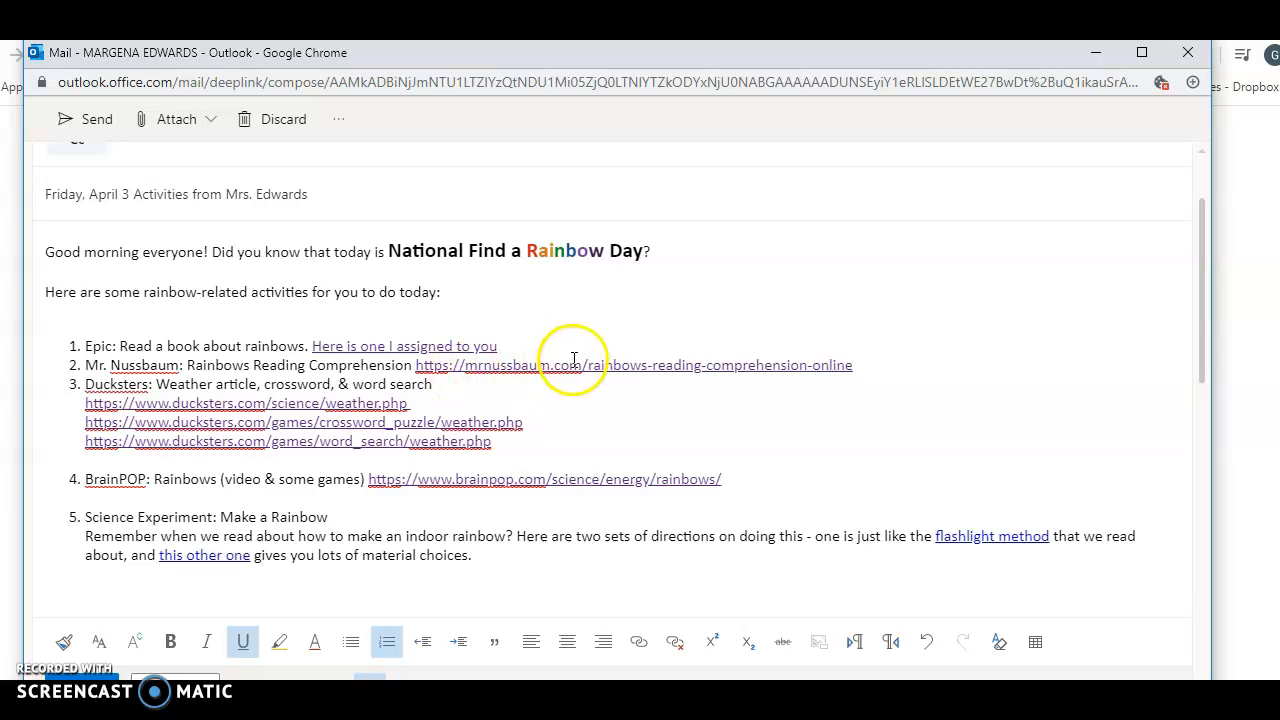
Copy the full mrnussbaum.com rainbows reading comprehension address from the second list item
{"action": "left_click_drag", "start_coordinate": [415, 367], "coordinate": [690, 376]}
{"action": "left_click_drag", "start_coordinate": [791, 375], "coordinate": [843, 368]}
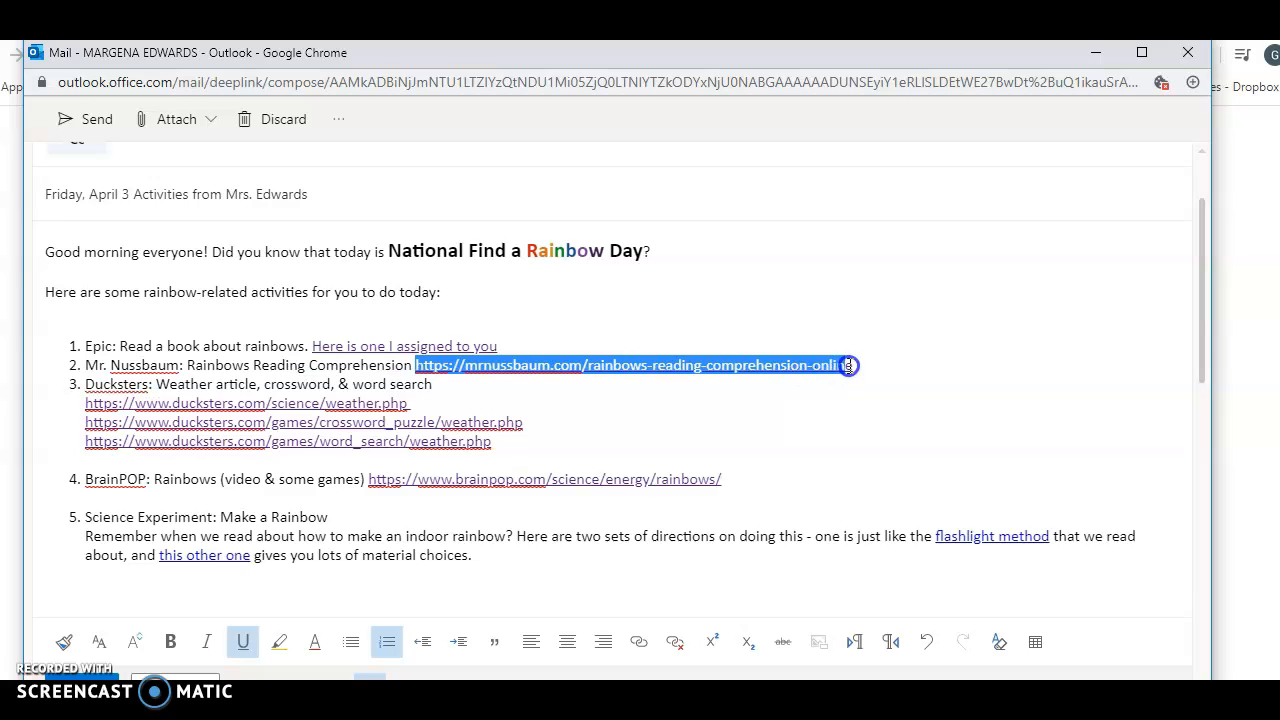
{"action": "left_click_drag", "start_coordinate": [853, 365], "coordinate": [853, 364]}
{"action": "key", "text": "ctrl+c"}
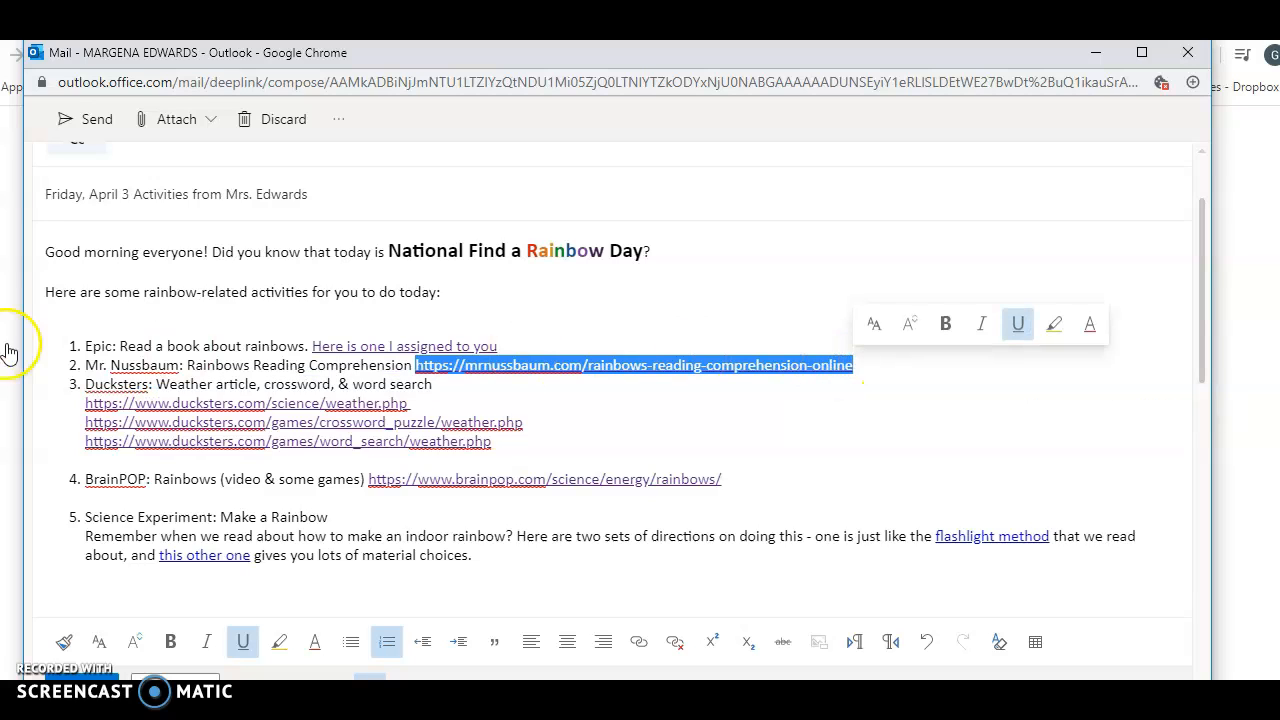
{"action": "left_click", "coordinate": [187, 365]}
{"action": "left_click_drag", "start_coordinate": [187, 365], "coordinate": [412, 366]}
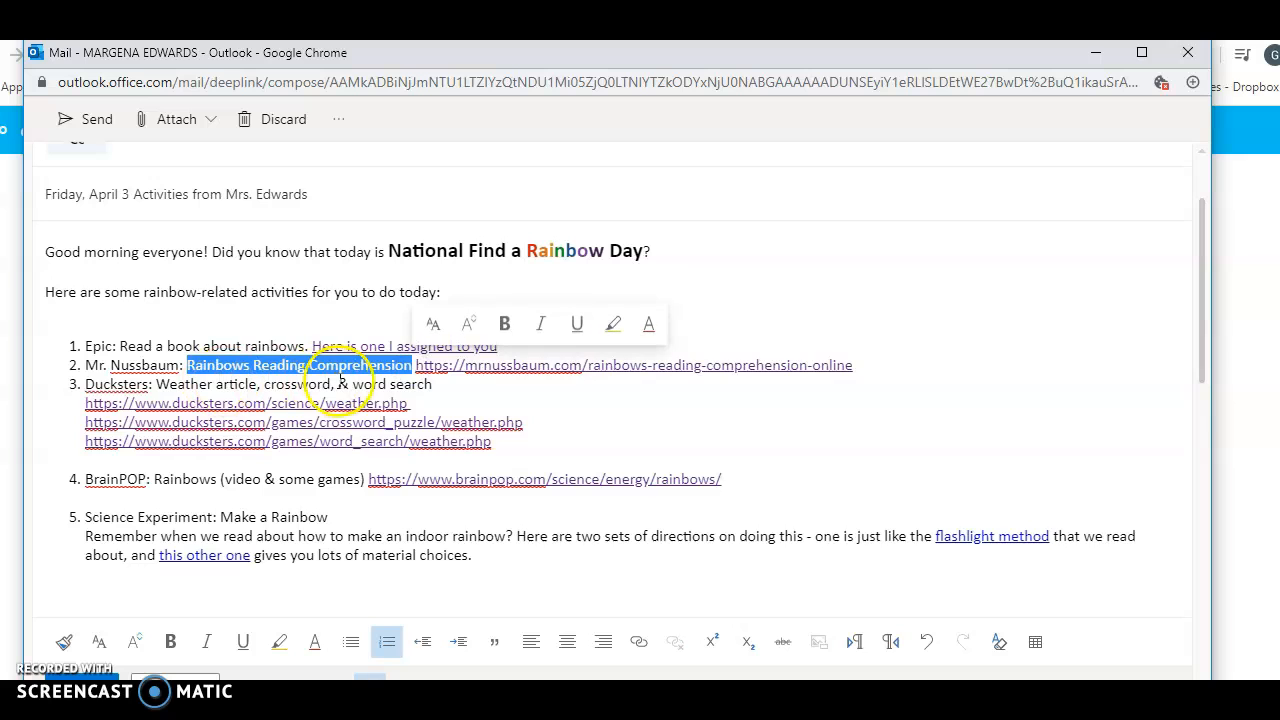
{"action": "left_click", "coordinate": [638, 648]}
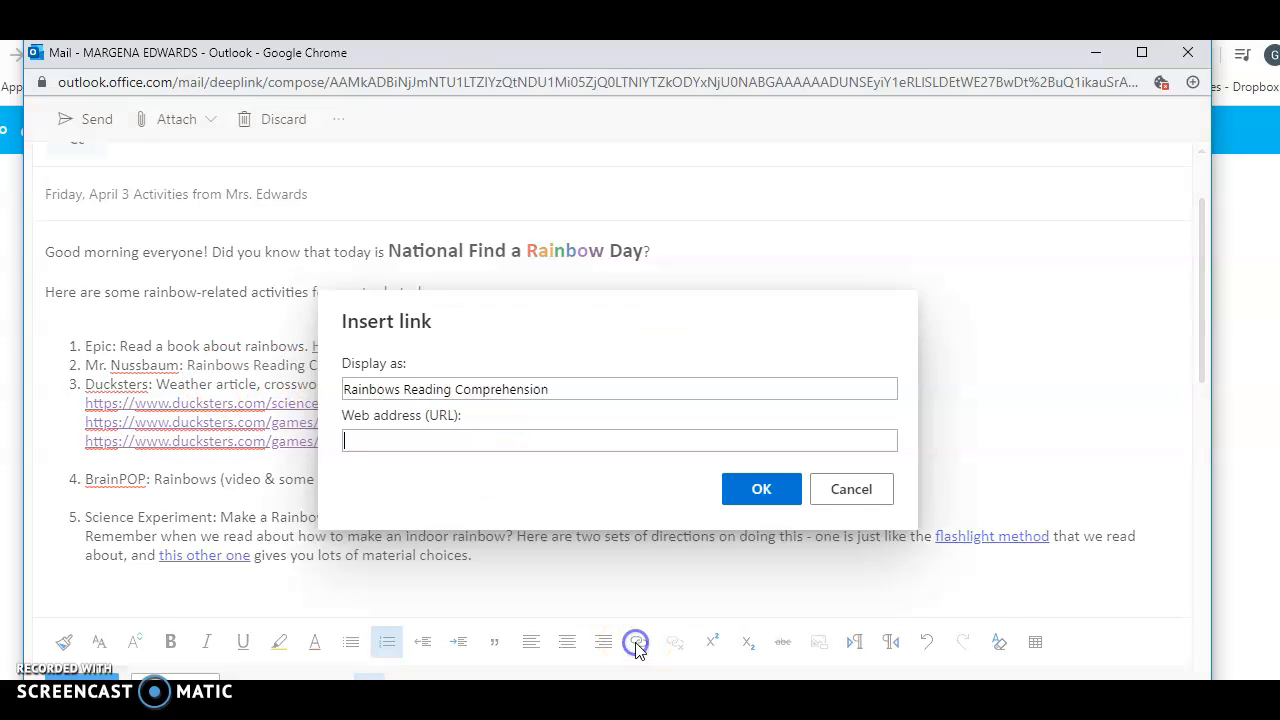
{"action": "left_click", "coordinate": [380, 441]}
{"action": "key", "text": "ctrl+v"}
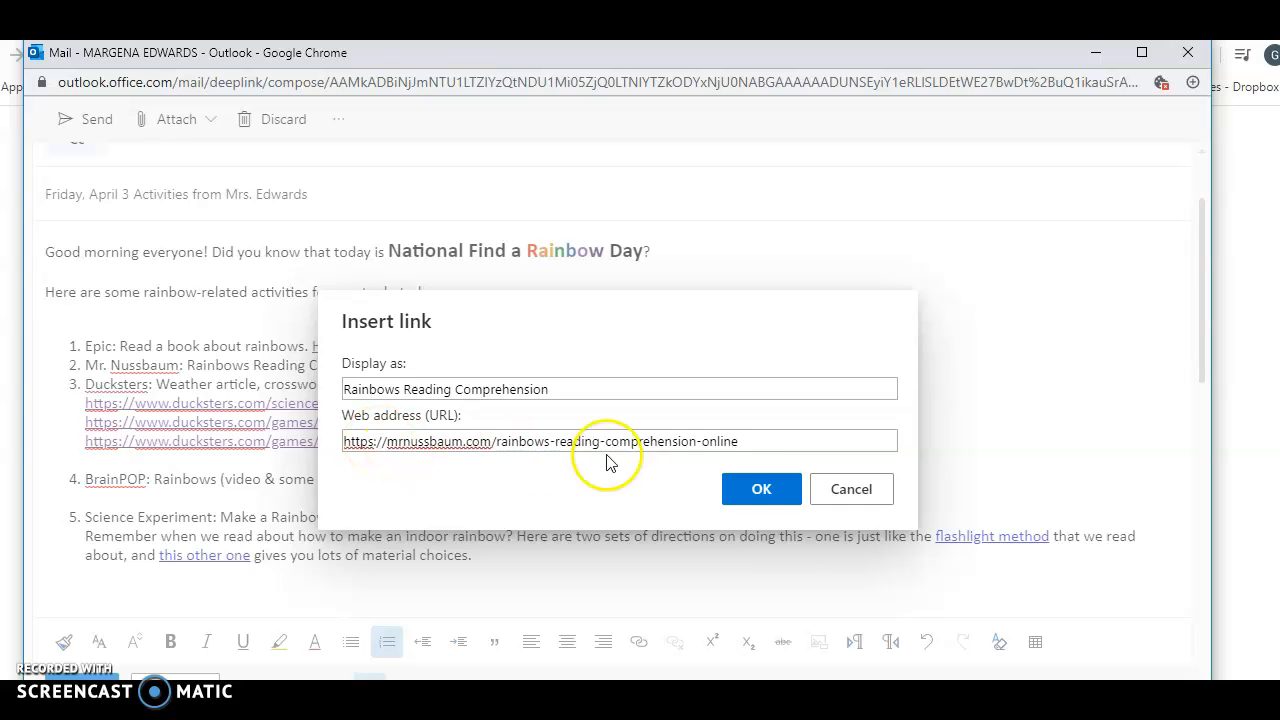
{"action": "left_click", "coordinate": [760, 495]}
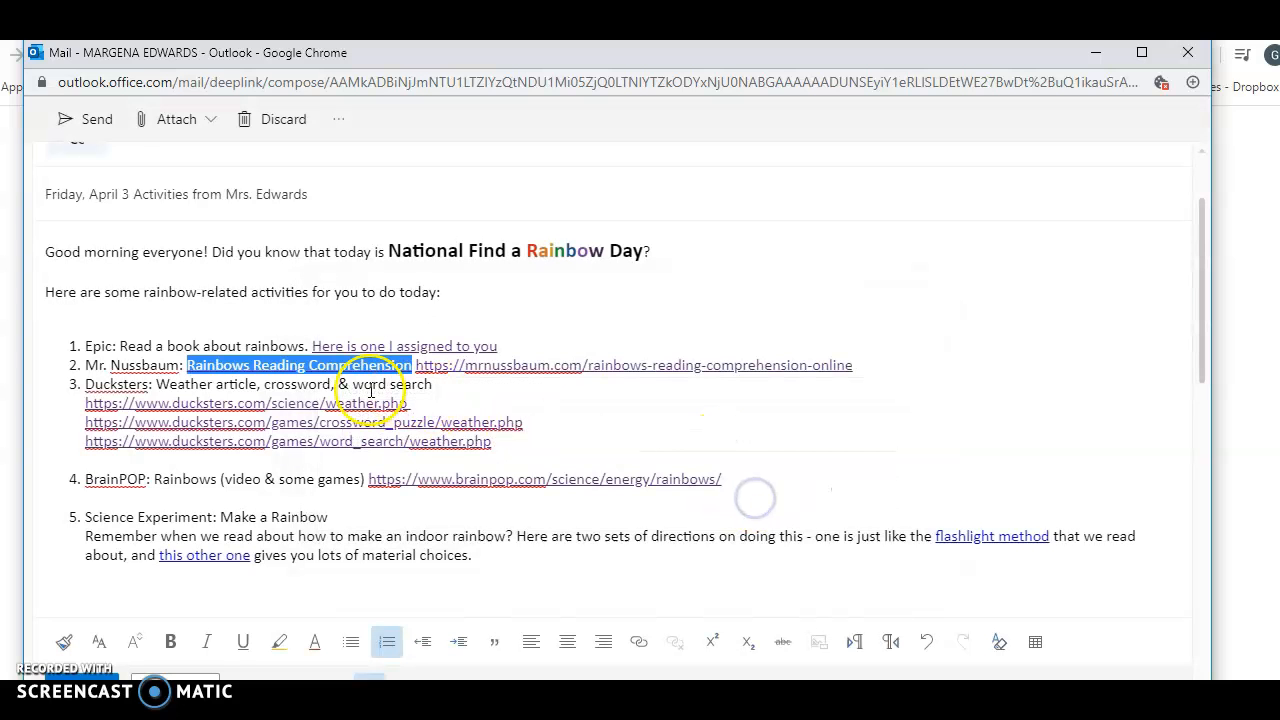
{"action": "left_click", "coordinate": [681, 415]}
Remove the written-out web address after the "Rainbows Reading Comprehension" link
{"action": "left_click_drag", "start_coordinate": [851, 366], "coordinate": [420, 367]}
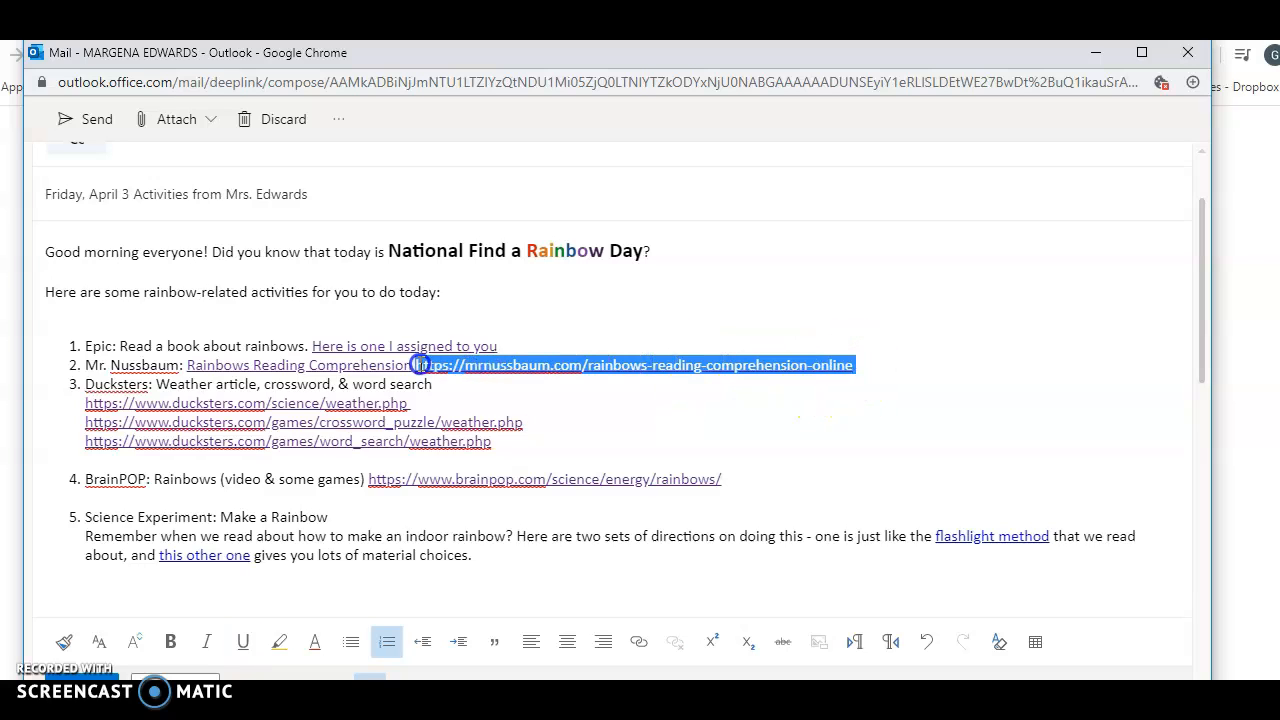
{"action": "key", "text": "BackSpace"}
{"action": "left_click", "coordinate": [731, 406]}
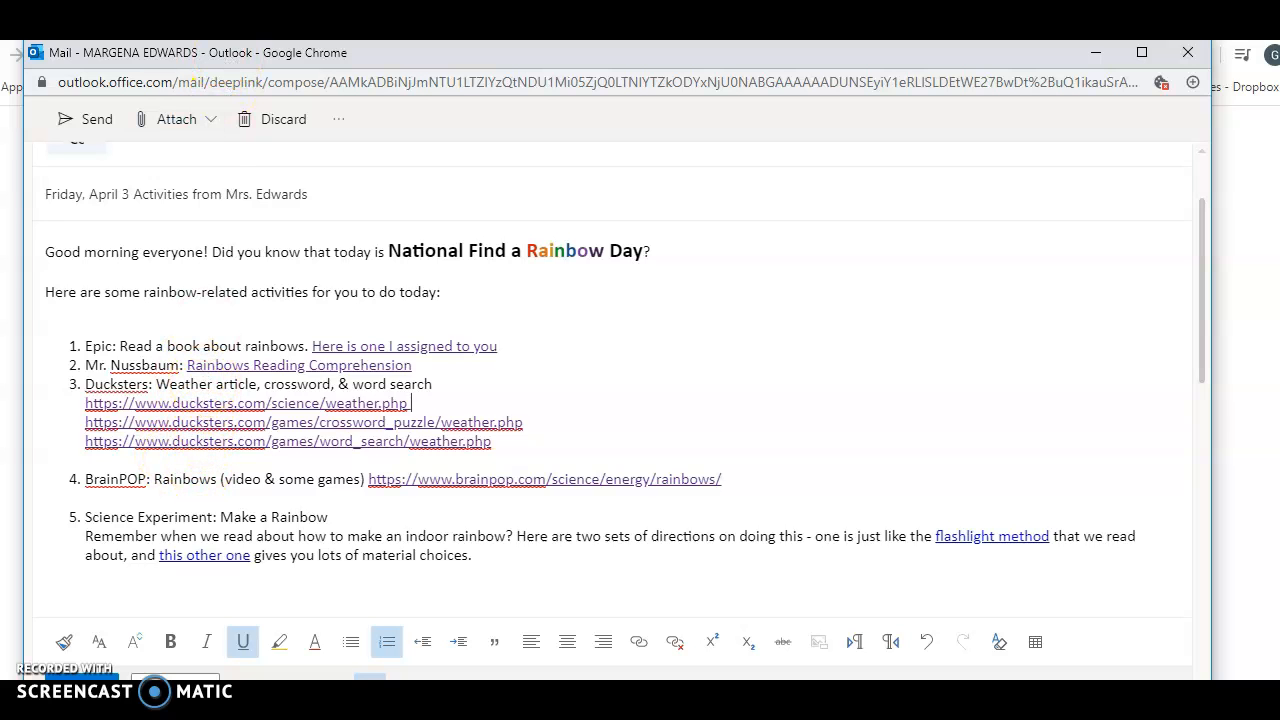
{"action": "left_click", "coordinate": [410, 403], "text": "ctrl"}
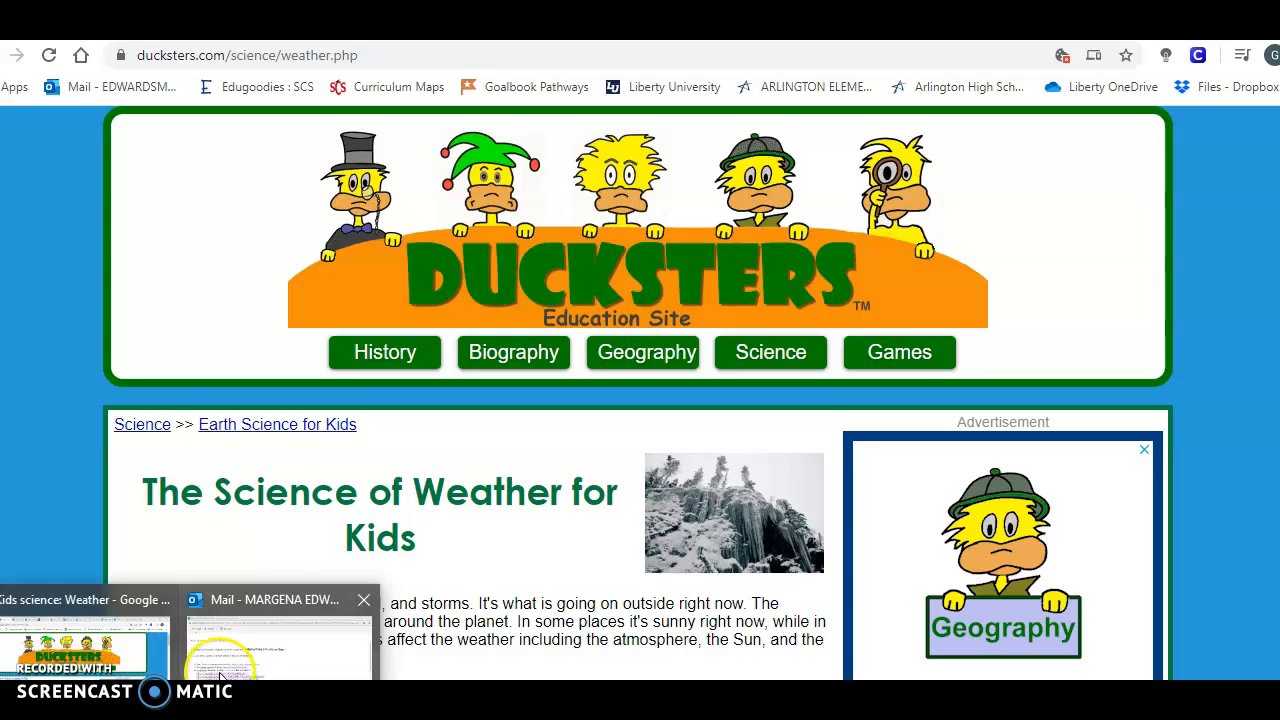
{"action": "left_click", "coordinate": [250, 662]}
{"action": "left_click_drag", "start_coordinate": [156, 384], "coordinate": [262, 384]}
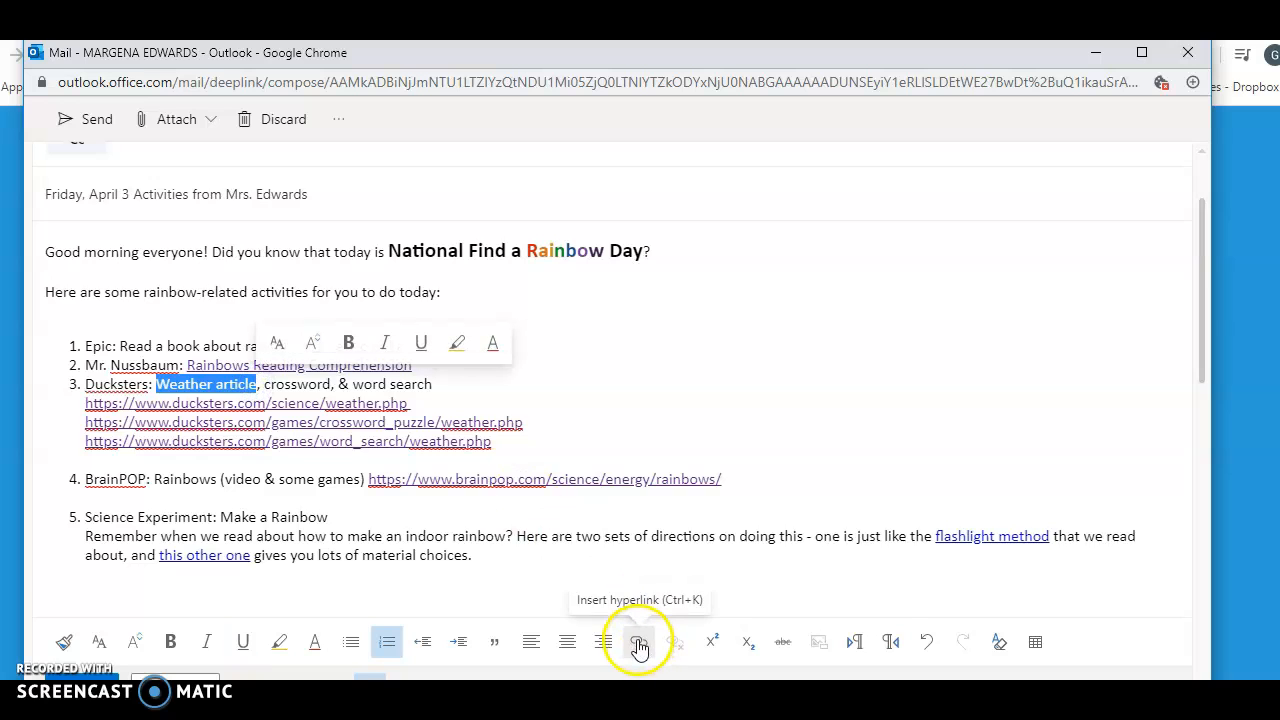
{"action": "left_click", "coordinate": [638, 641]}
{"action": "type", "text": "https://www.ducksters.com/science/weather.php"}
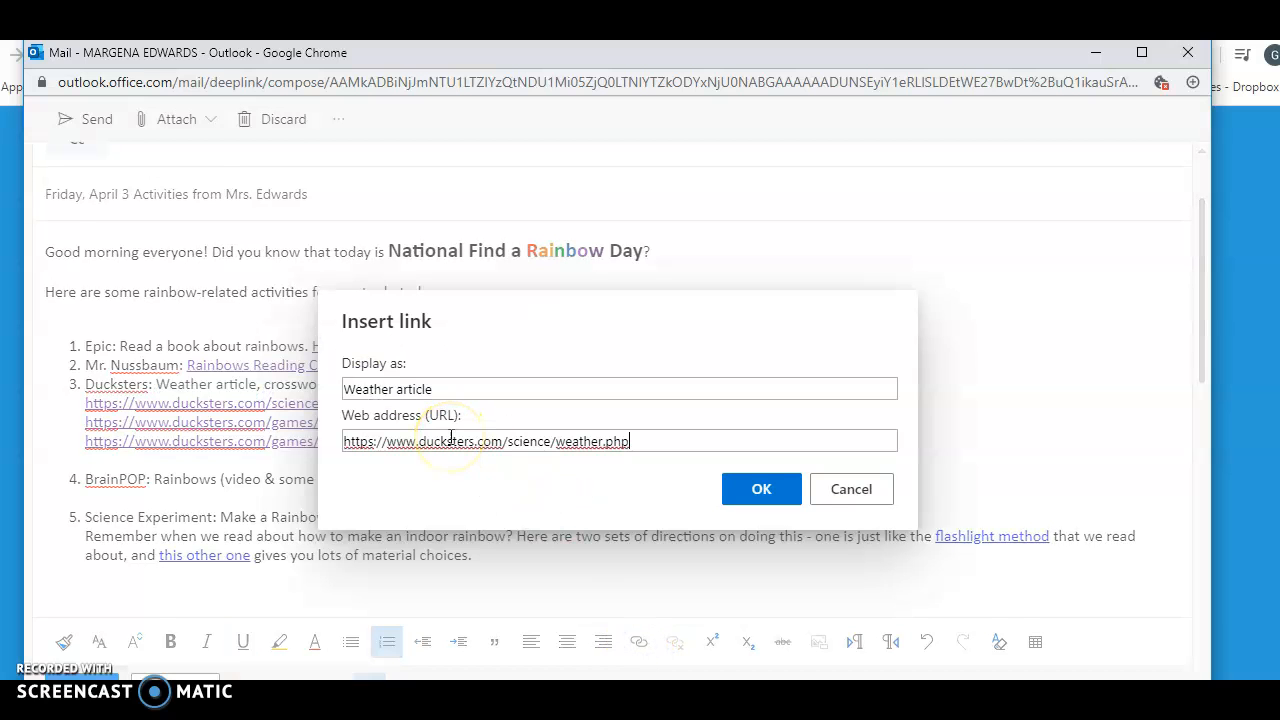
{"action": "left_click", "coordinate": [786, 488]}
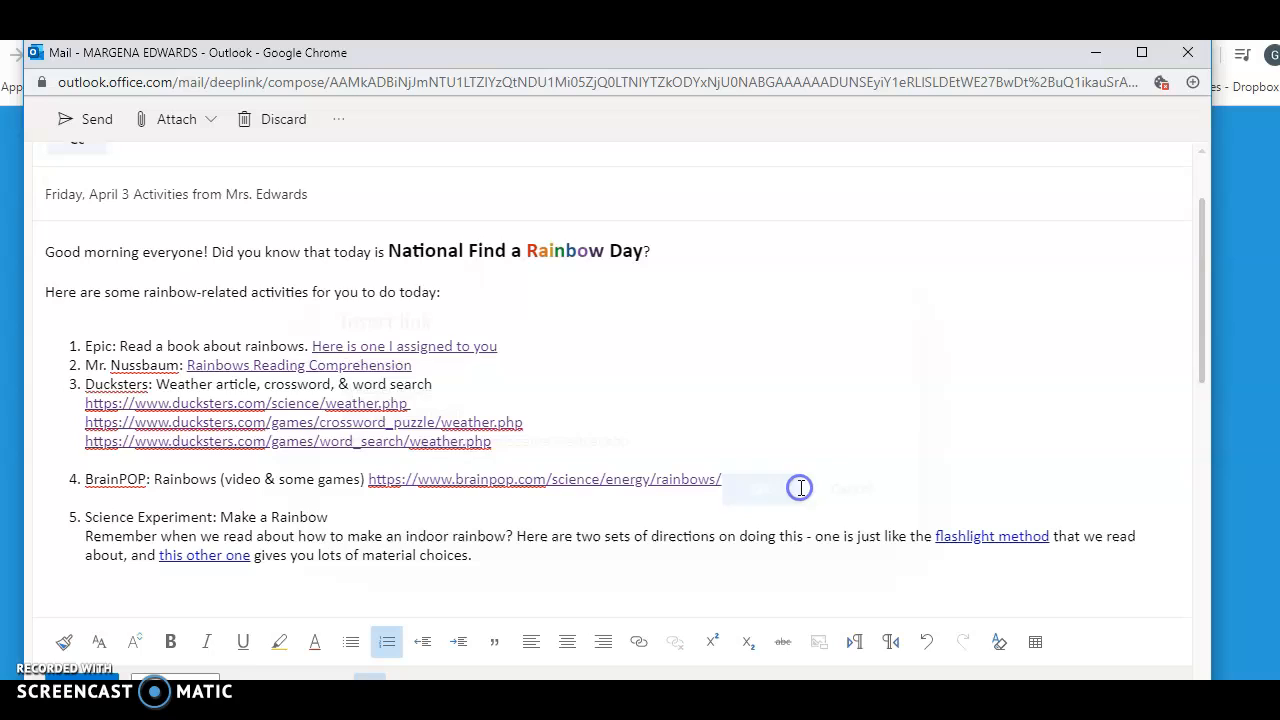
{"action": "left_click", "coordinate": [295, 388]}
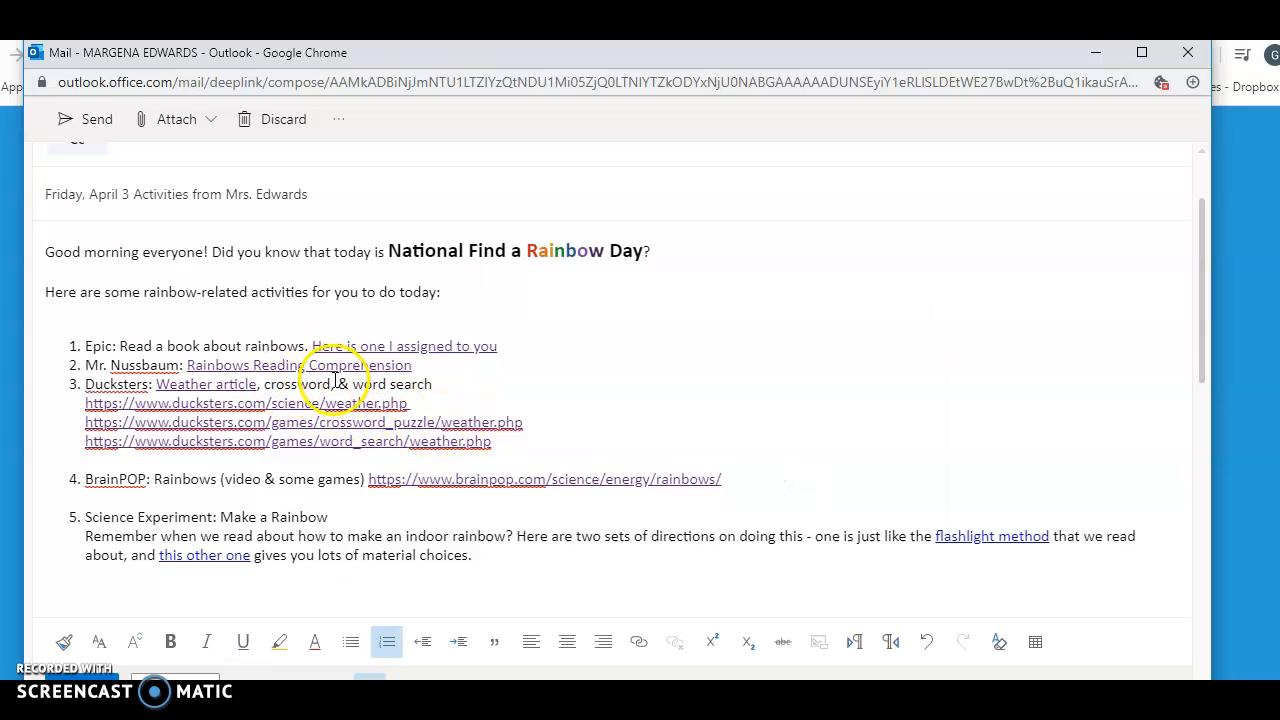
{"action": "key", "text": "alt+Tab"}
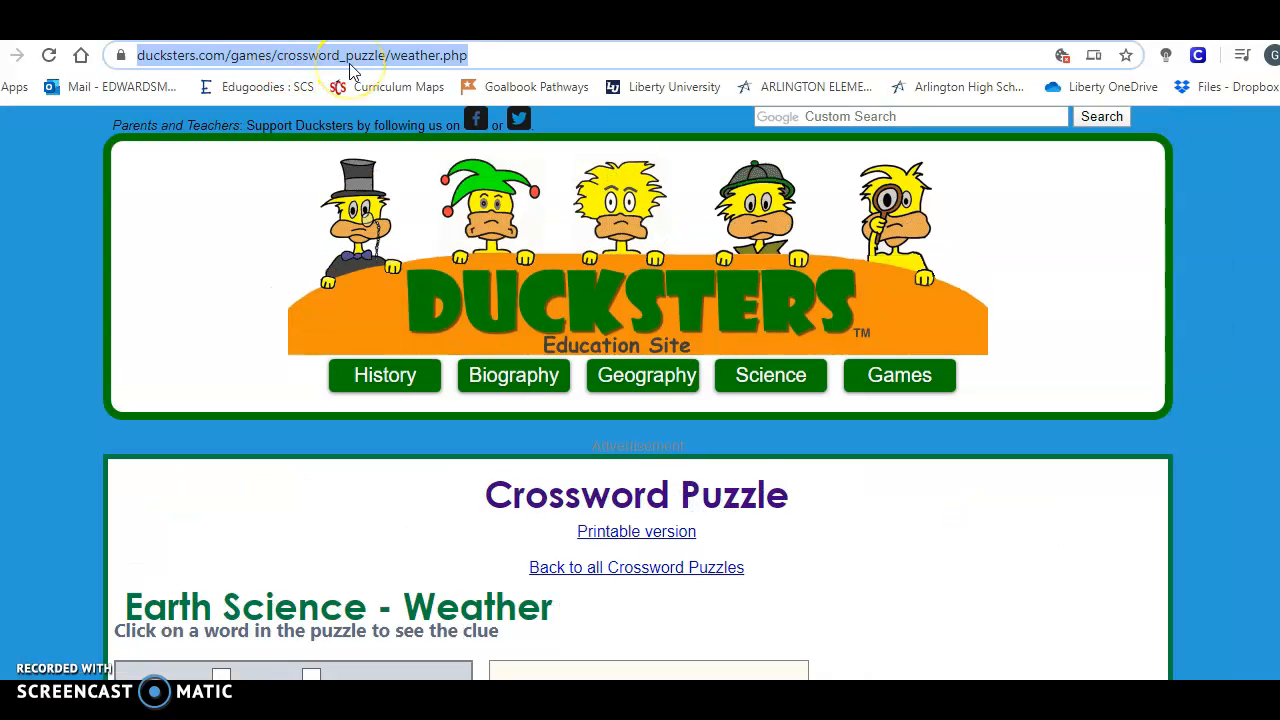
{"action": "left_click", "coordinate": [200, 694]}
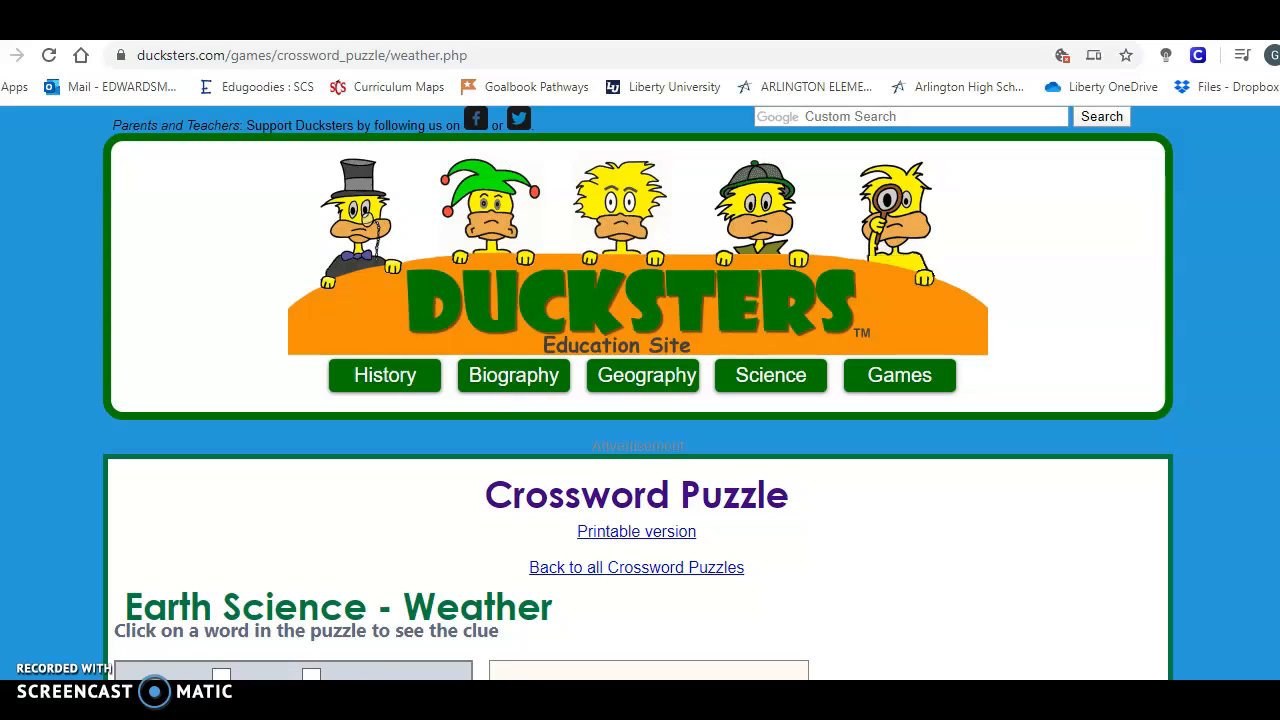
{"action": "left_click", "coordinate": [275, 635]}
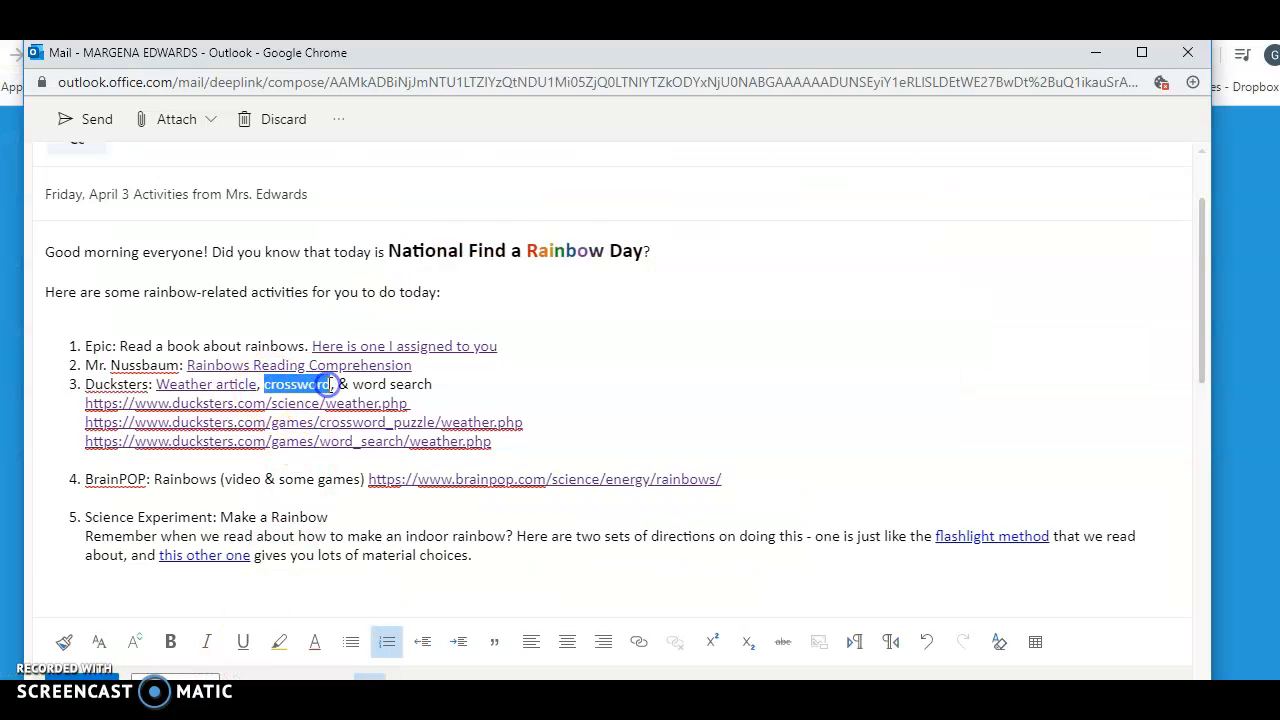
{"action": "left_click", "coordinate": [640, 642]}
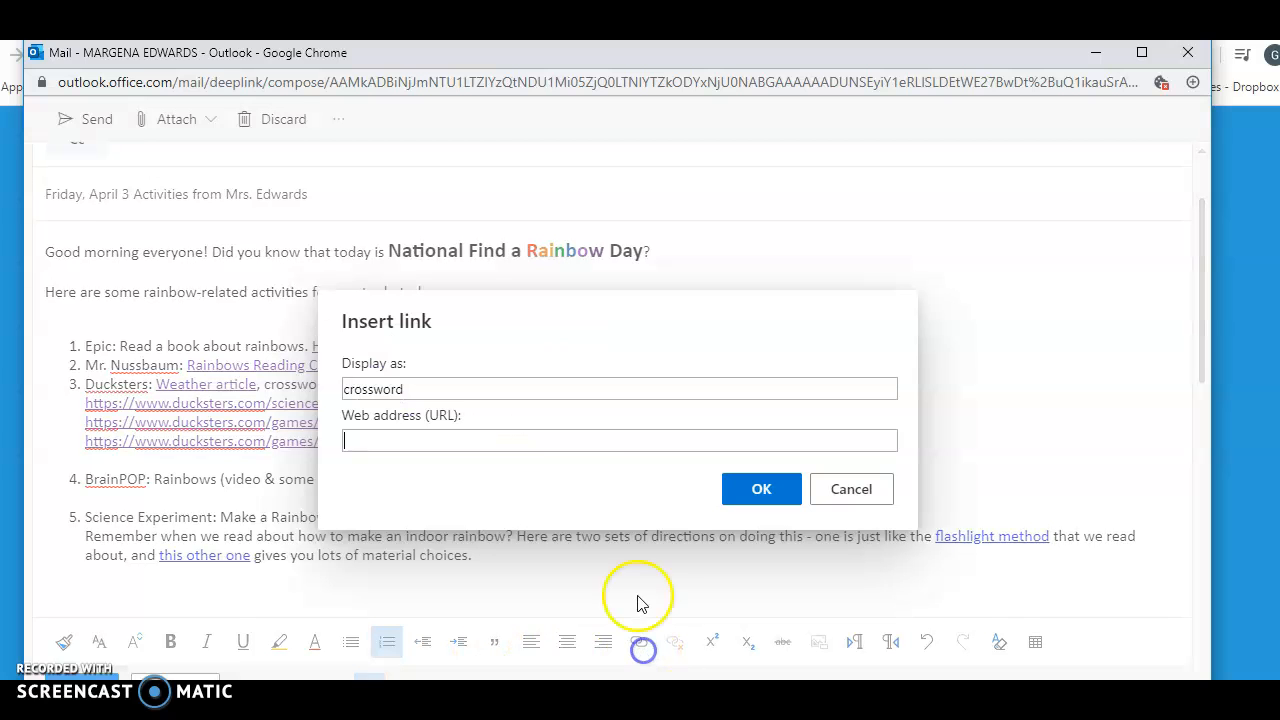
{"action": "type", "text": "https://www.ducksters.com/games/crossword_puzzle/weather.php"}
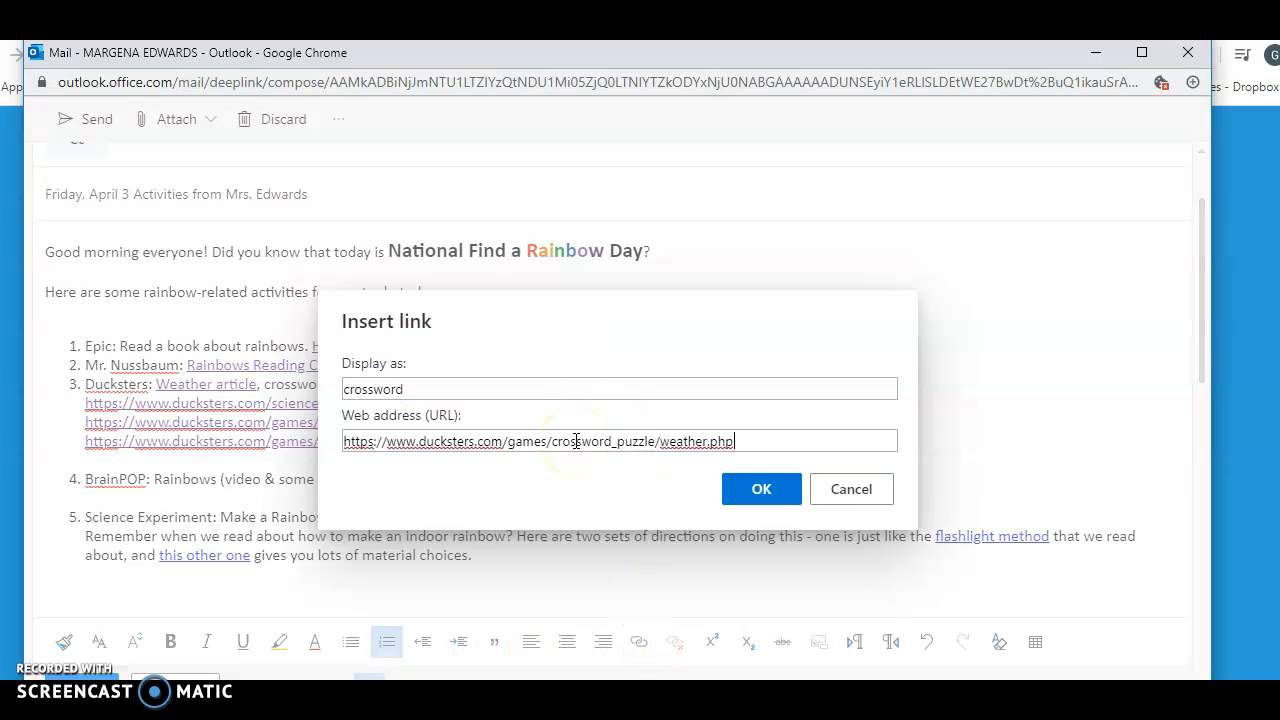
{"action": "left_click", "coordinate": [787, 495]}
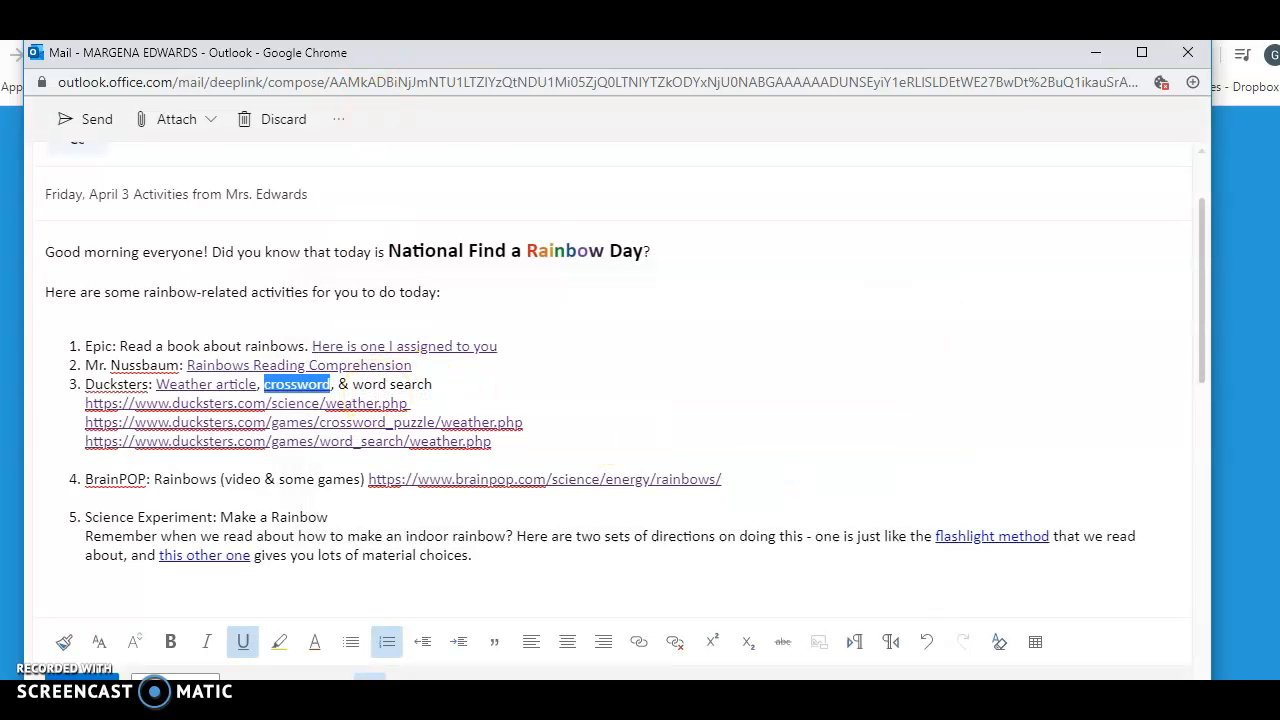
{"action": "key", "text": "alt+Tab"}
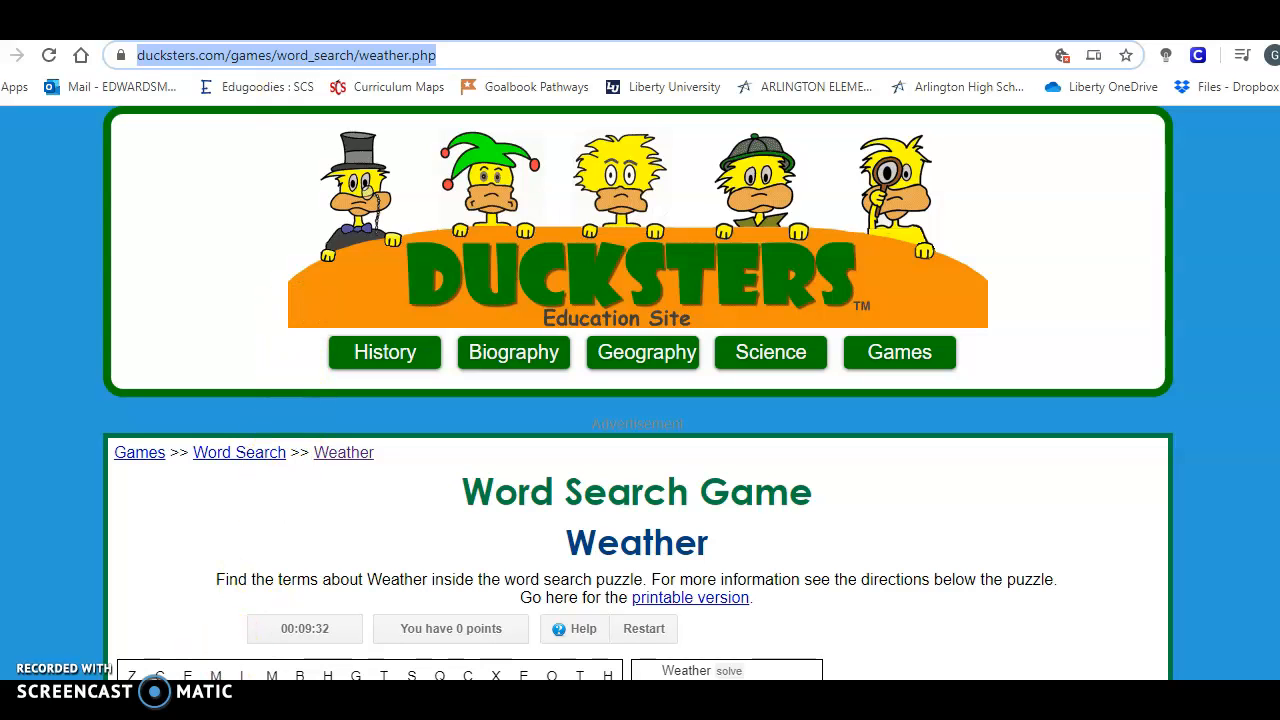
{"action": "left_click", "coordinate": [196, 698]}
{"action": "left_click", "coordinate": [246, 675]}
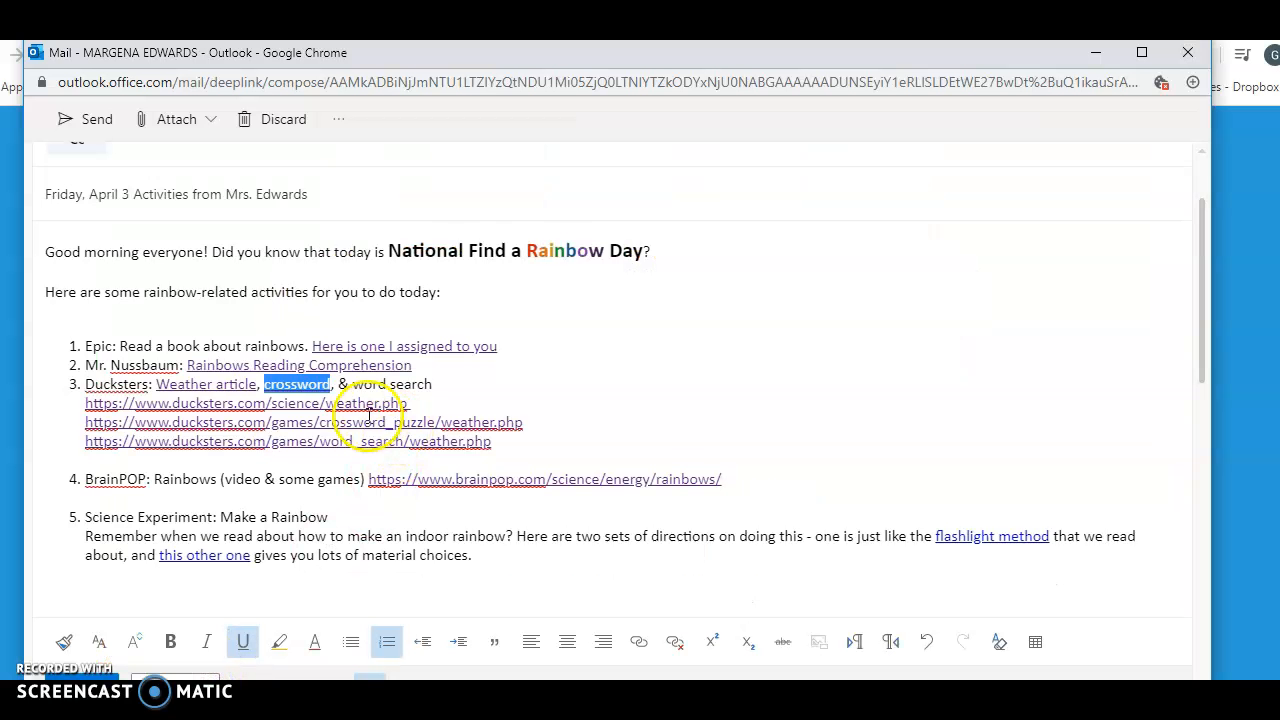
{"action": "left_click_drag", "start_coordinate": [353, 384], "coordinate": [395, 384]}
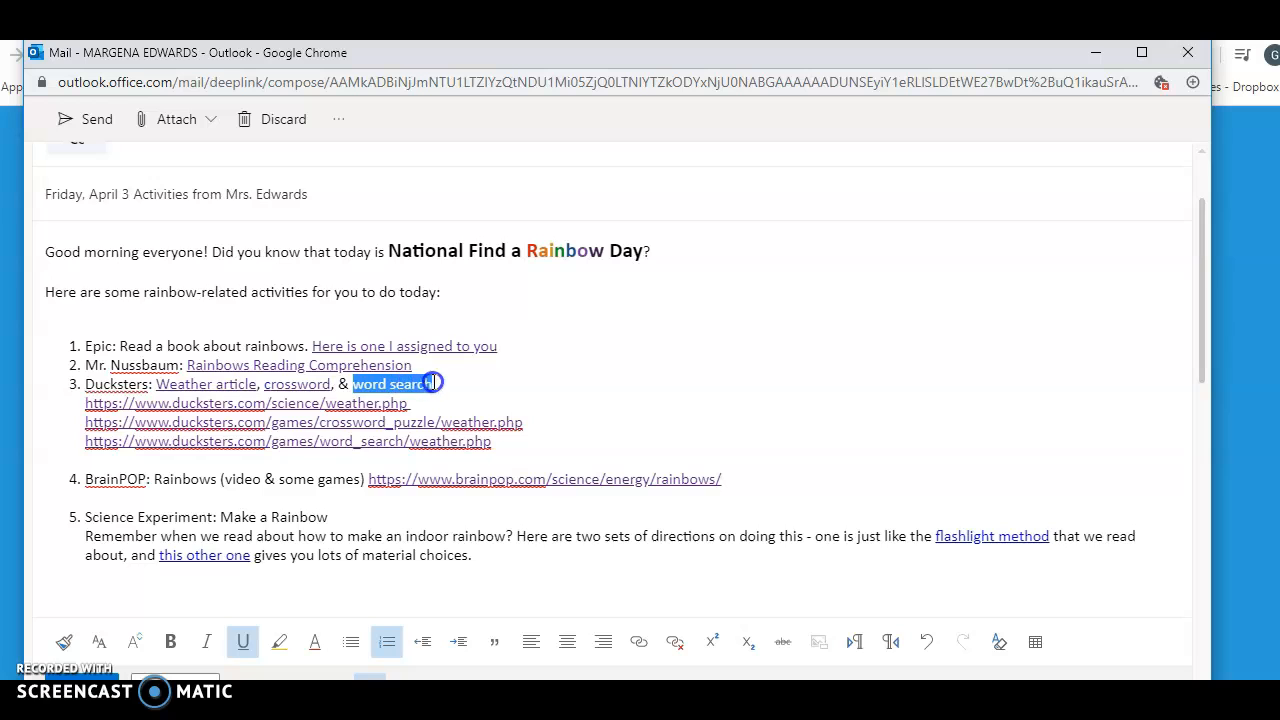
{"action": "left_click", "coordinate": [638, 641]}
{"action": "type", "text": "https://www.ducksters.com/games/word_search/weather.php"}
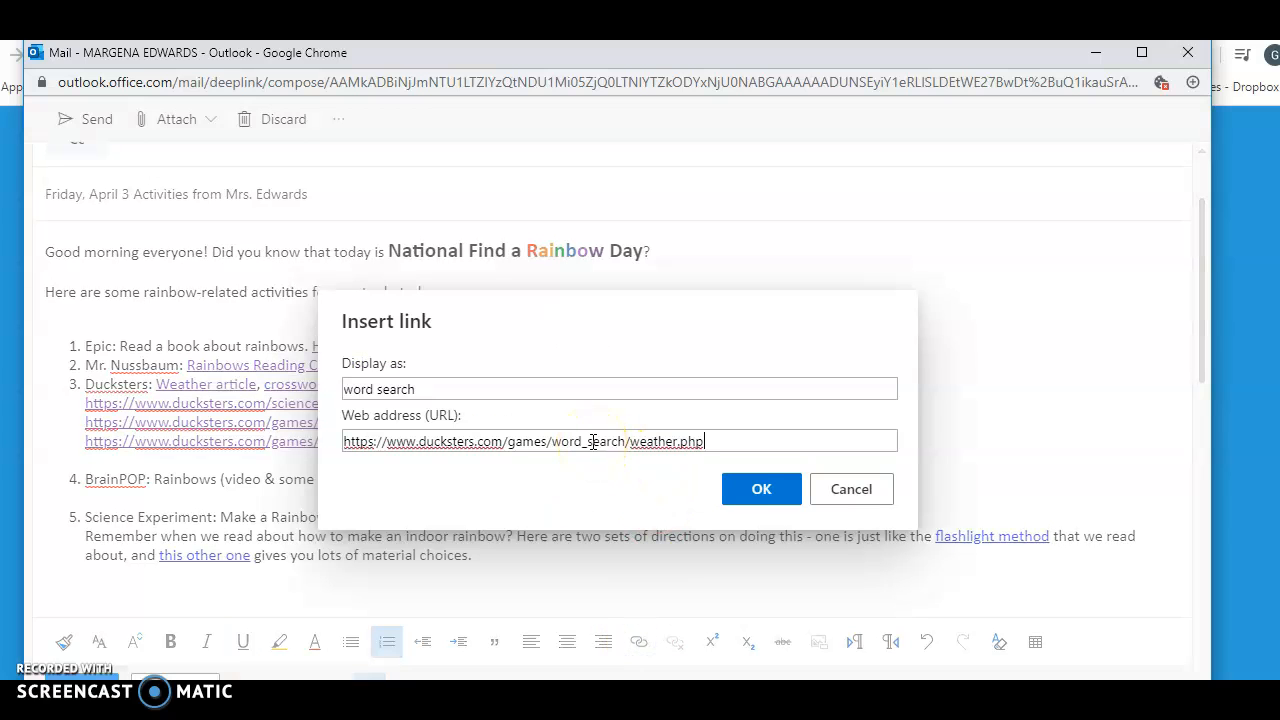
{"action": "left_click", "coordinate": [758, 487]}
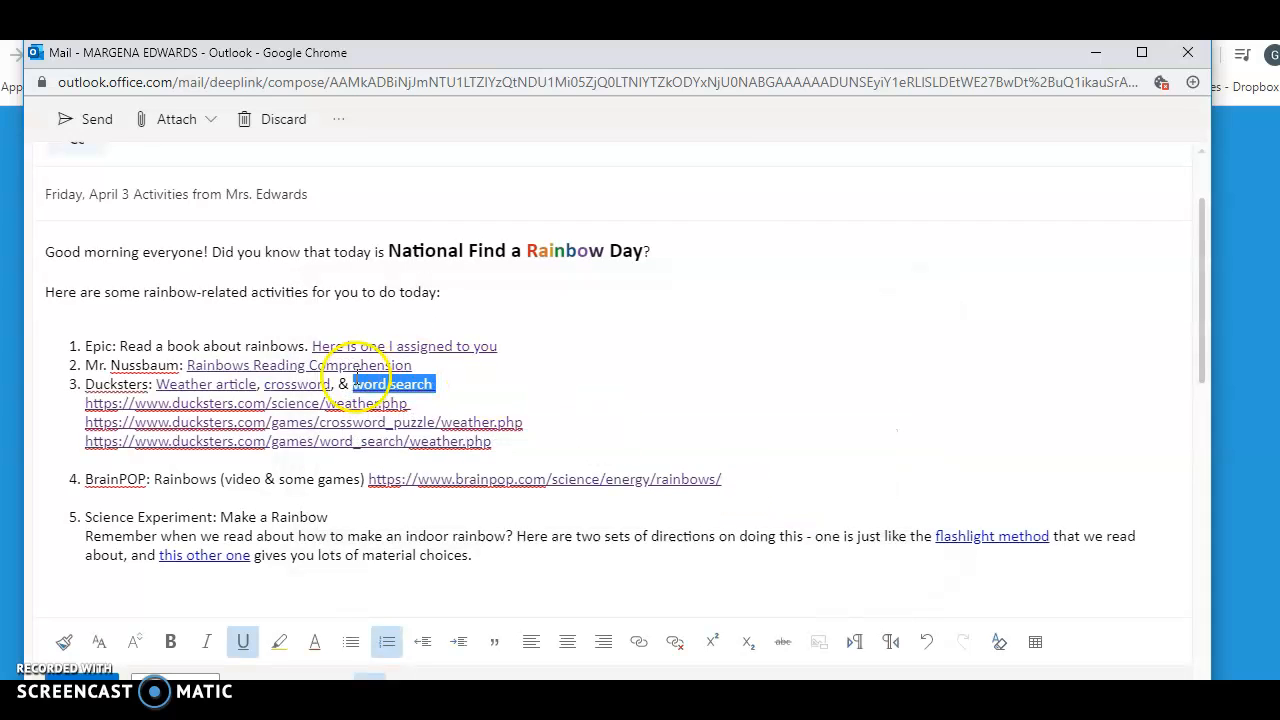
Remove the three written-out Ducksters web addresses and their leftover empty line below the third item
{"action": "left_click_drag", "start_coordinate": [84, 403], "coordinate": [497, 451]}
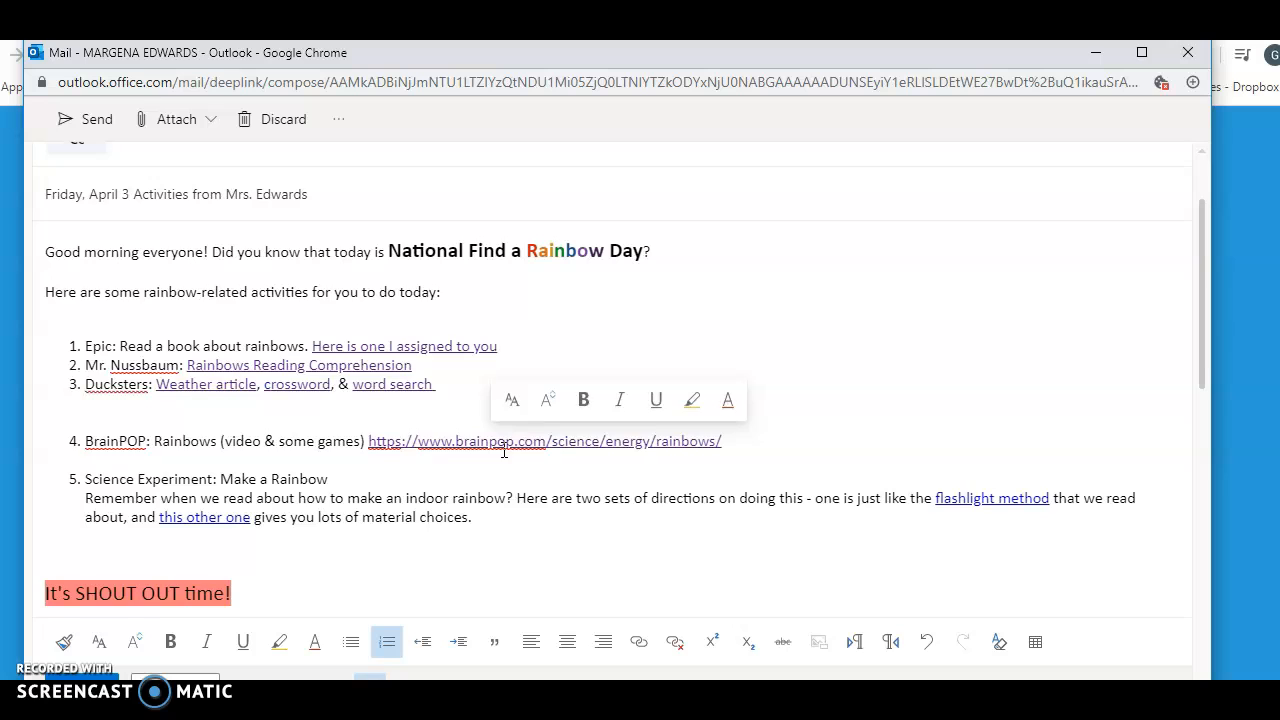
{"action": "key", "text": "BackSpace"}
{"action": "left_click", "coordinate": [771, 291]}
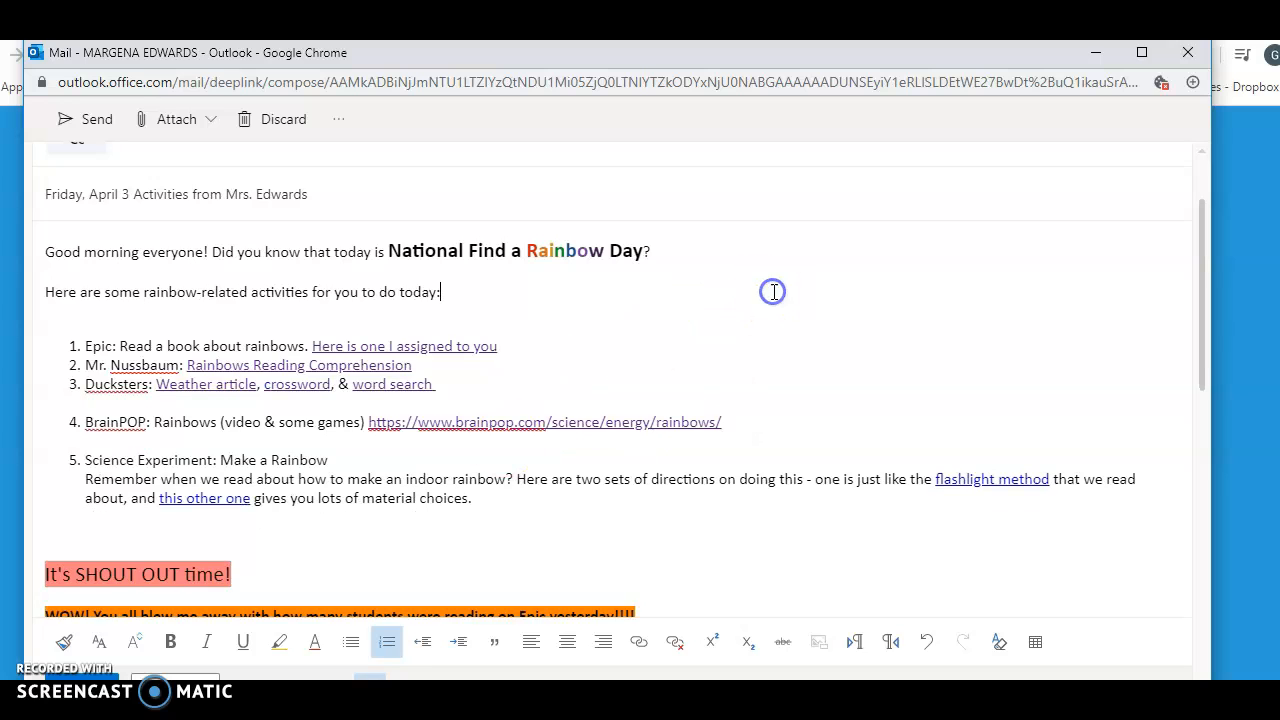
{"action": "left_click_drag", "start_coordinate": [368, 423], "coordinate": [693, 425]}
{"action": "key", "text": "ctrl+c"}
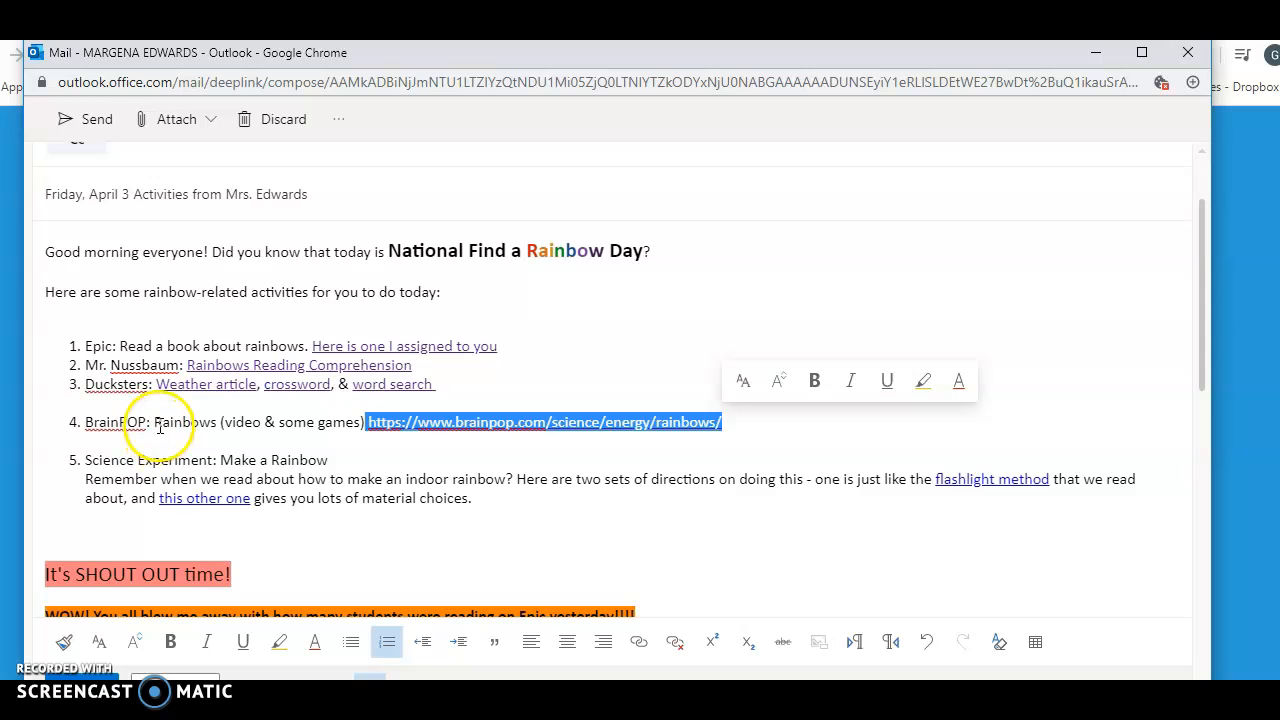
{"action": "left_click_drag", "start_coordinate": [155, 422], "coordinate": [216, 422]}
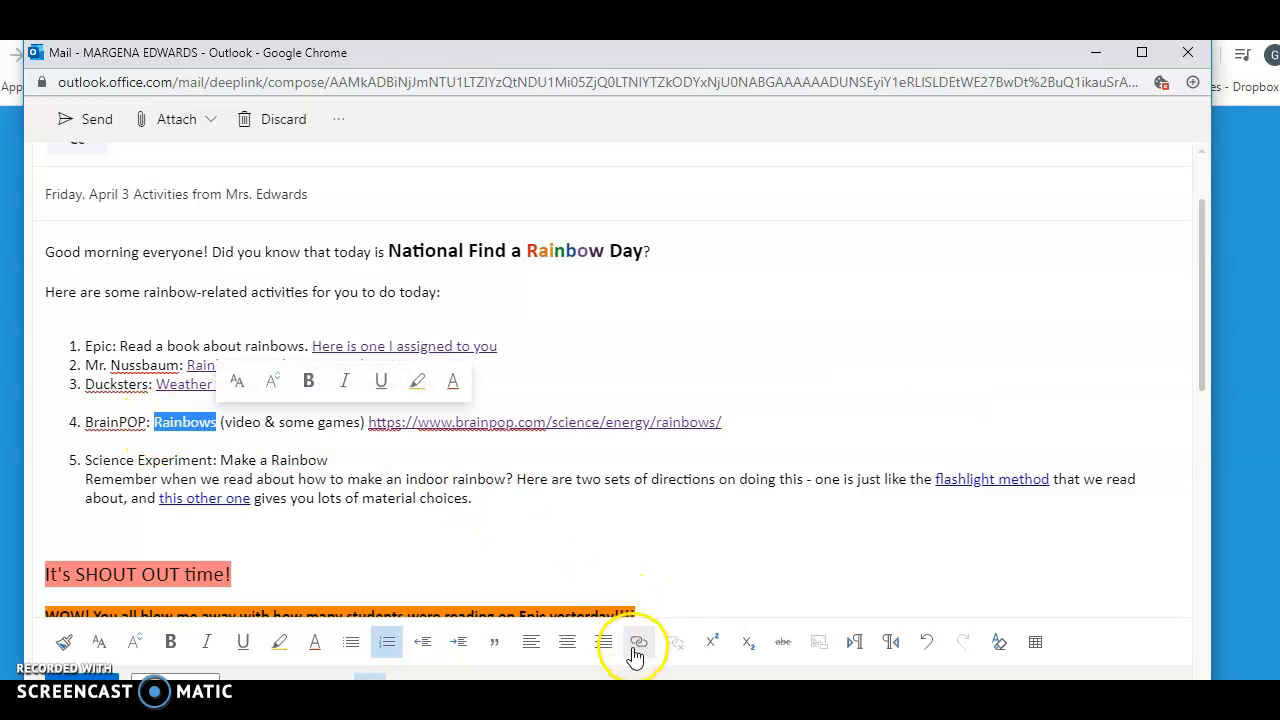
{"action": "left_click", "coordinate": [638, 642]}
{"action": "key", "text": "ctrl+v"}
{"action": "left_click", "coordinate": [490, 436]}
{"action": "left_click", "coordinate": [765, 488]}
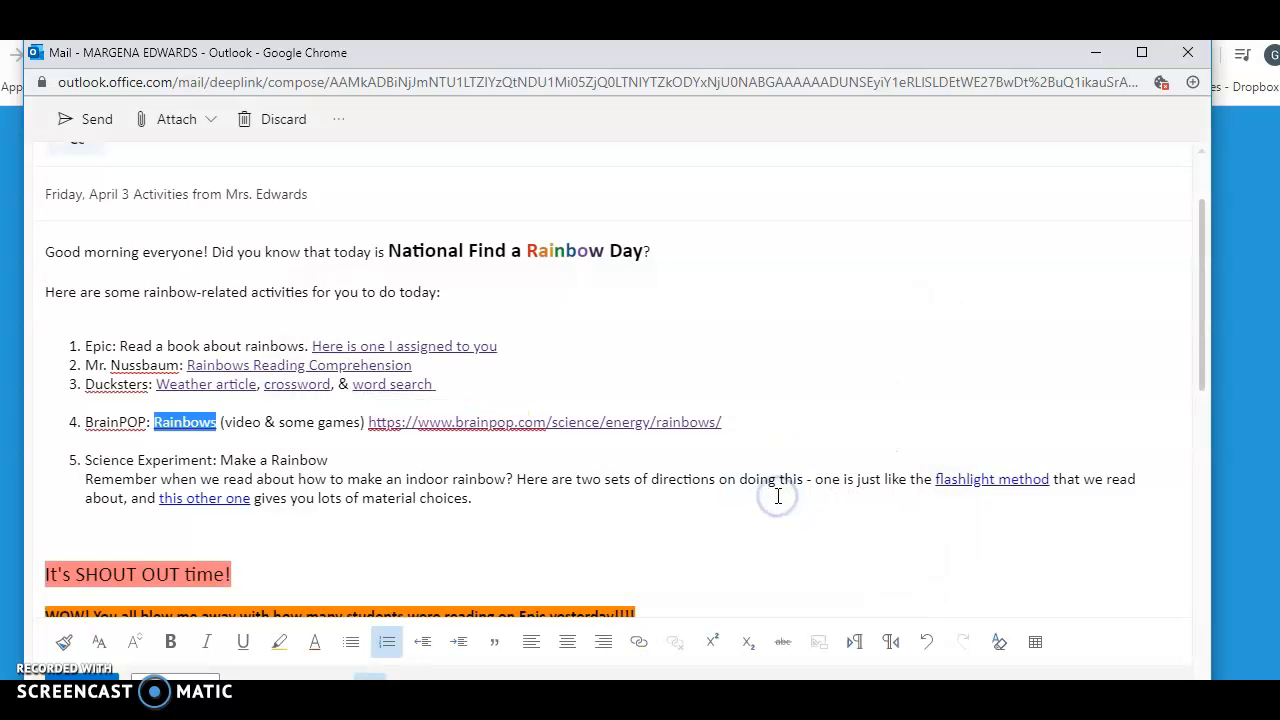
Delete the written-out BrainPOP web address after "(video & some games)"
{"action": "left_click", "coordinate": [753, 425]}
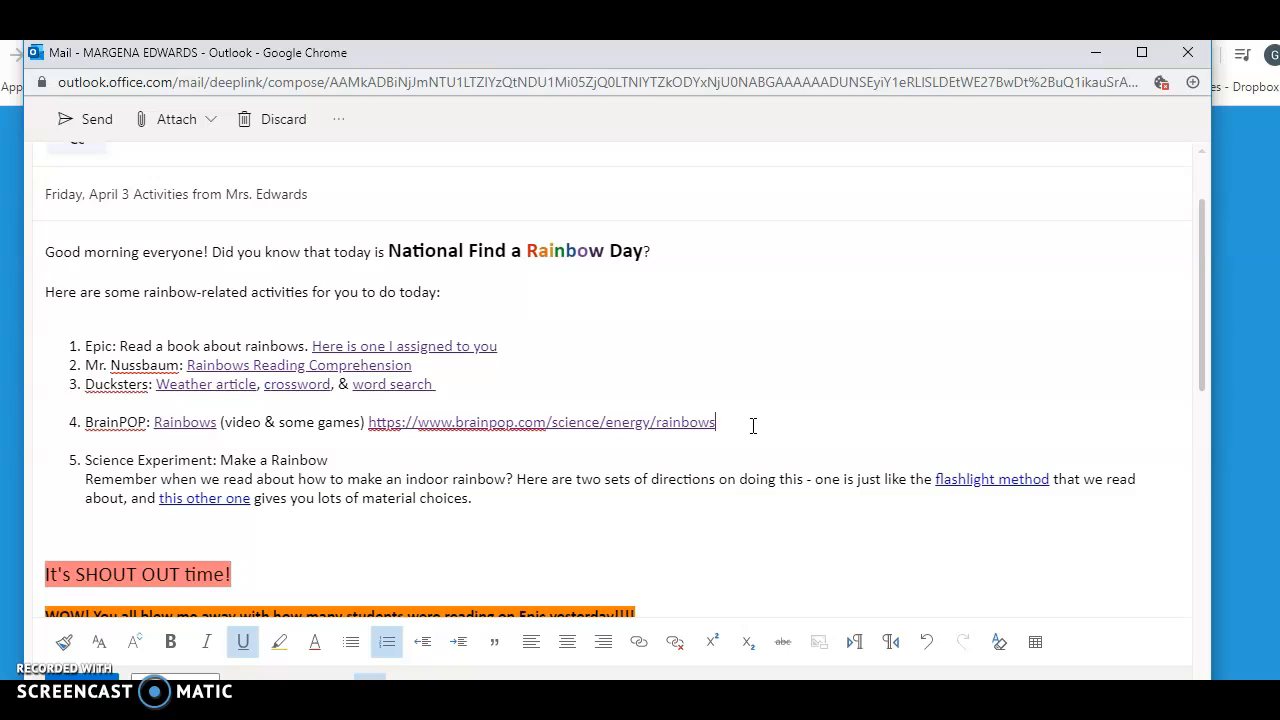
{"action": "key", "text": "BackSpace"}
{"action": "key", "text": "BackSpace"}
{"action": "key", "text": "BackSpace"}
{"action": "key", "text": "BackSpace"}
{"action": "key", "text": "BackSpace"}
{"action": "key", "text": "BackSpace"}
{"action": "key", "text": "BackSpace"}
{"action": "key", "text": "BackSpace"}
{"action": "key", "text": "BackSpace"}
{"action": "key", "text": "BackSpace"}
{"action": "key", "text": "BackSpace"}
{"action": "key", "text": "BackSpace"}
{"action": "key", "text": "BackSpace"}
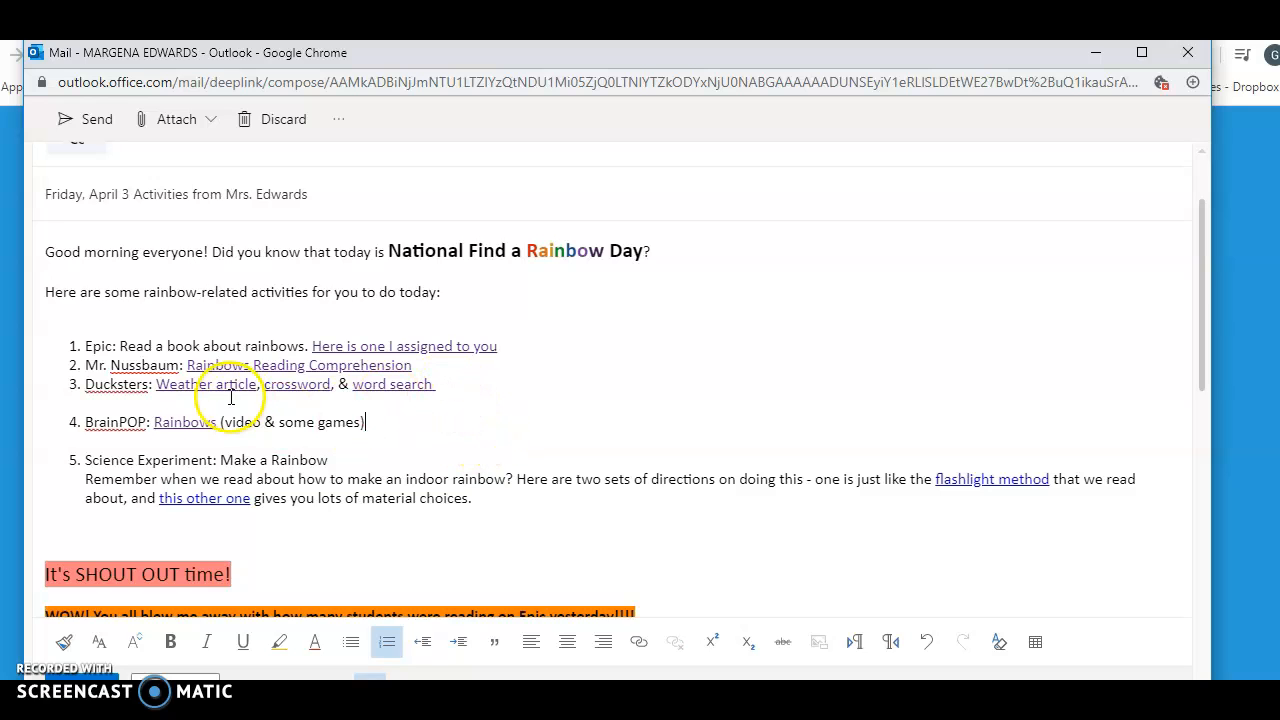
Remove the blank lines before the BrainPOP and Science Experiment items in the numbered list
{"action": "key", "text": "BackSpace"}
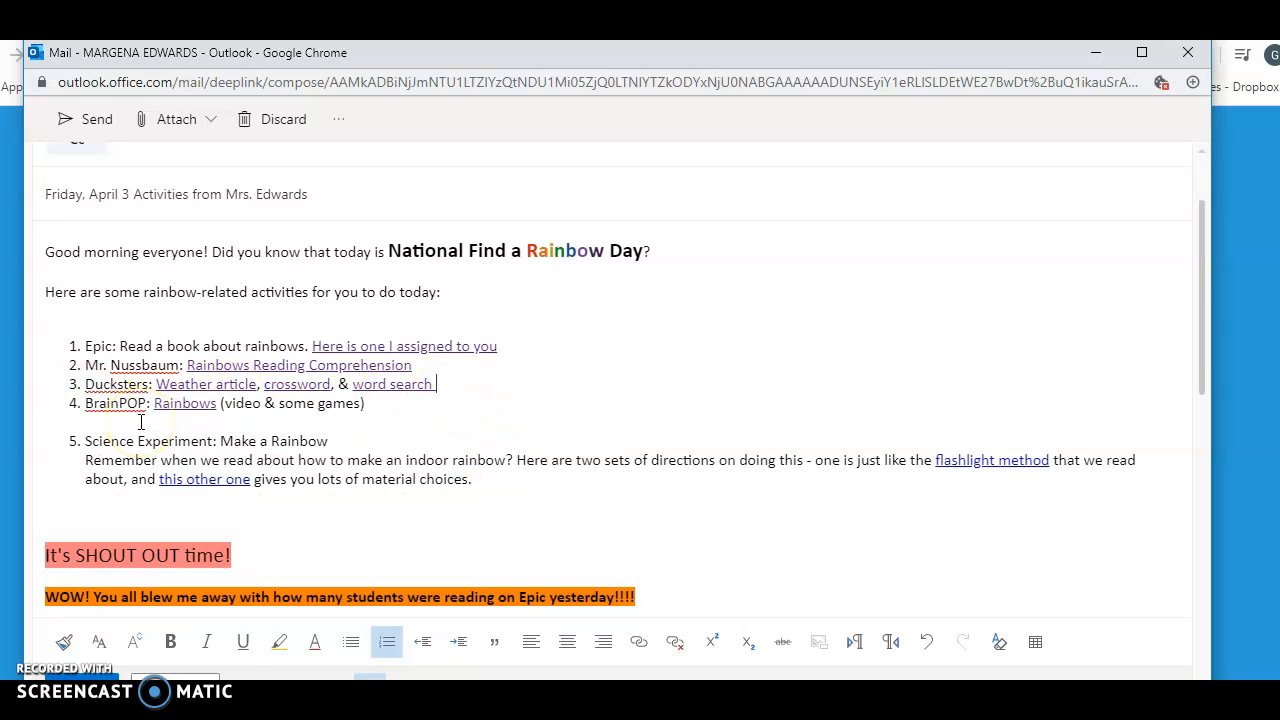
{"action": "left_click", "coordinate": [118, 425]}
{"action": "key", "text": "BackSpace"}
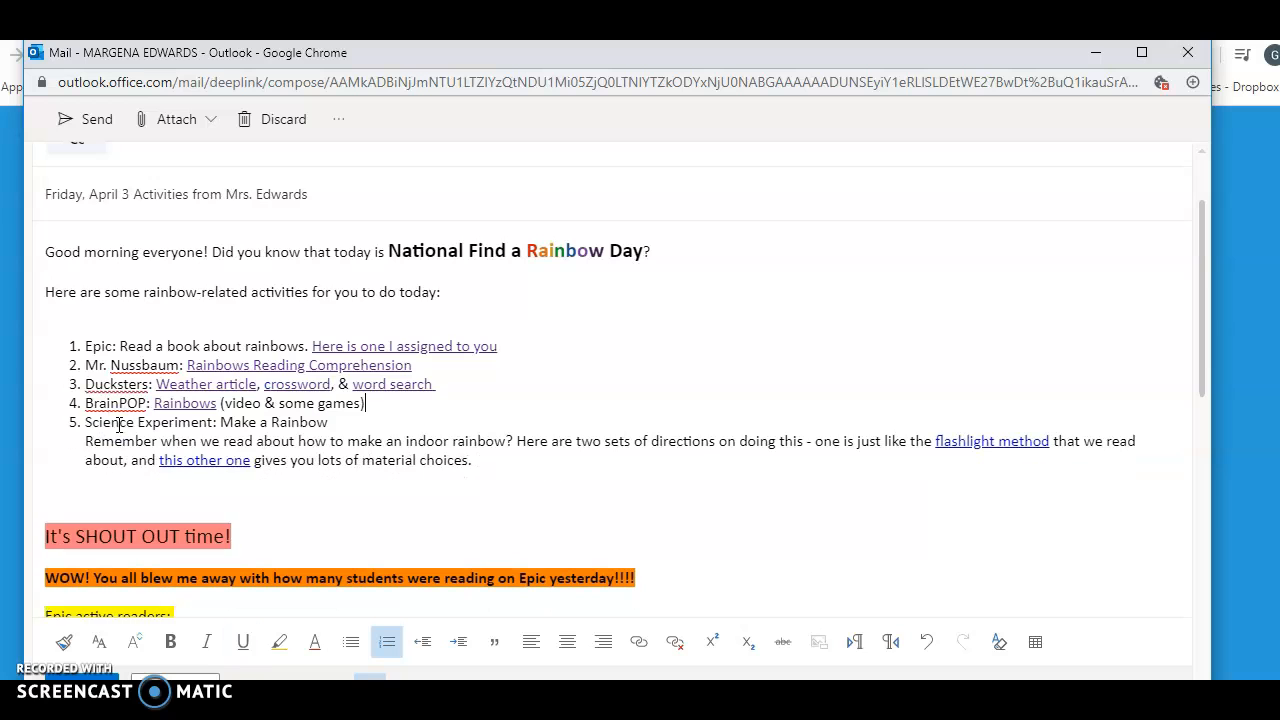
Review the email's activity list, including the link targets in the science experiment directions
{"action": "scroll", "coordinate": [376, 404], "scroll_direction": "up", "scroll_amount": 1}
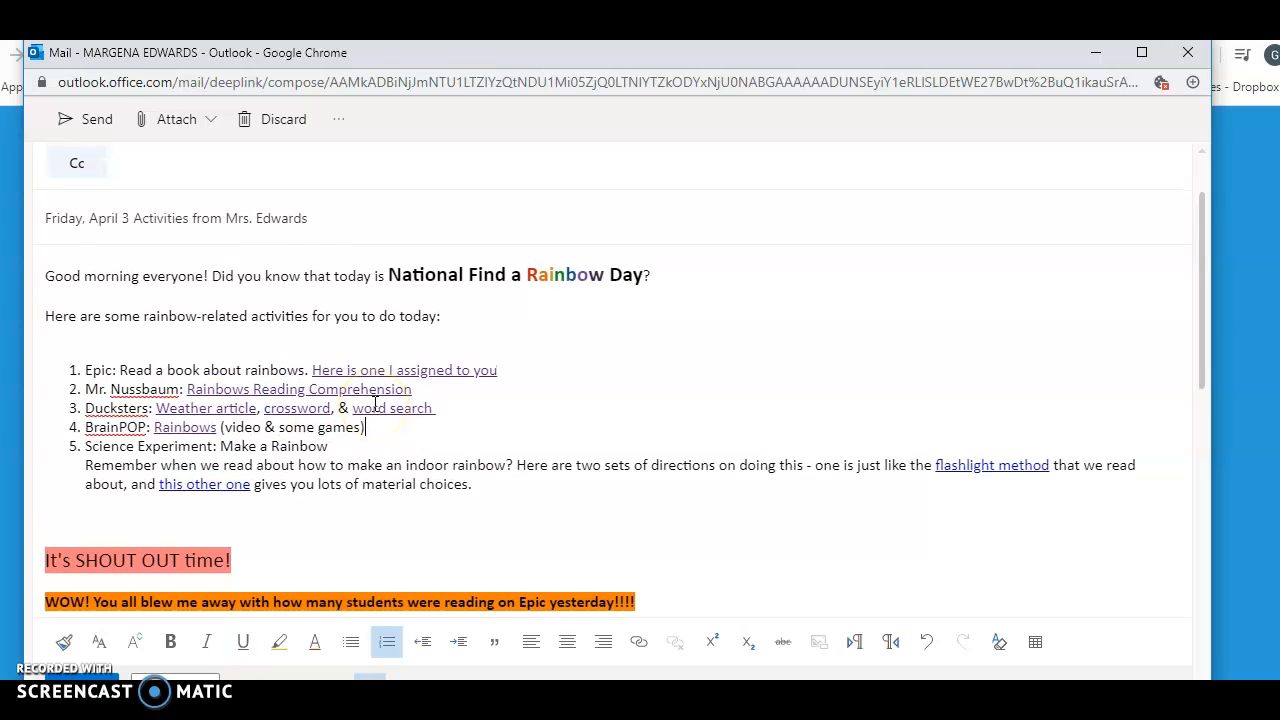
{"action": "left_click", "coordinate": [264, 463]}
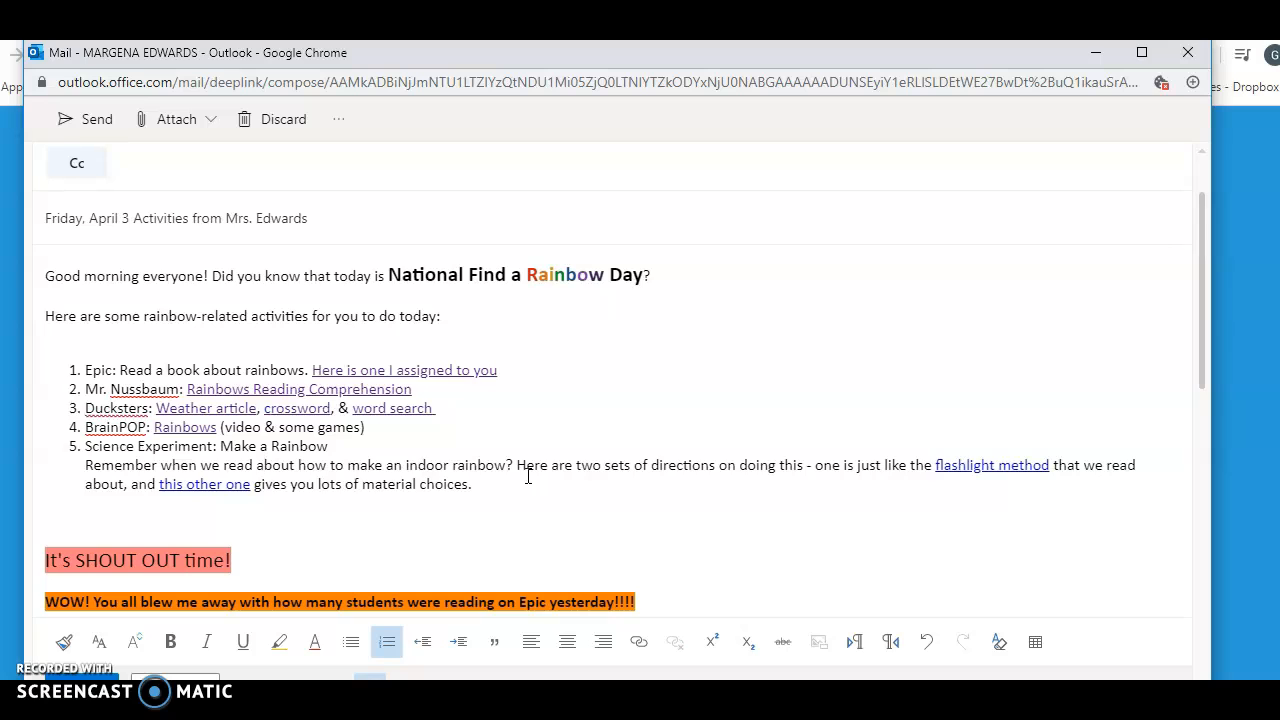
{"action": "left_click", "coordinate": [588, 469]}
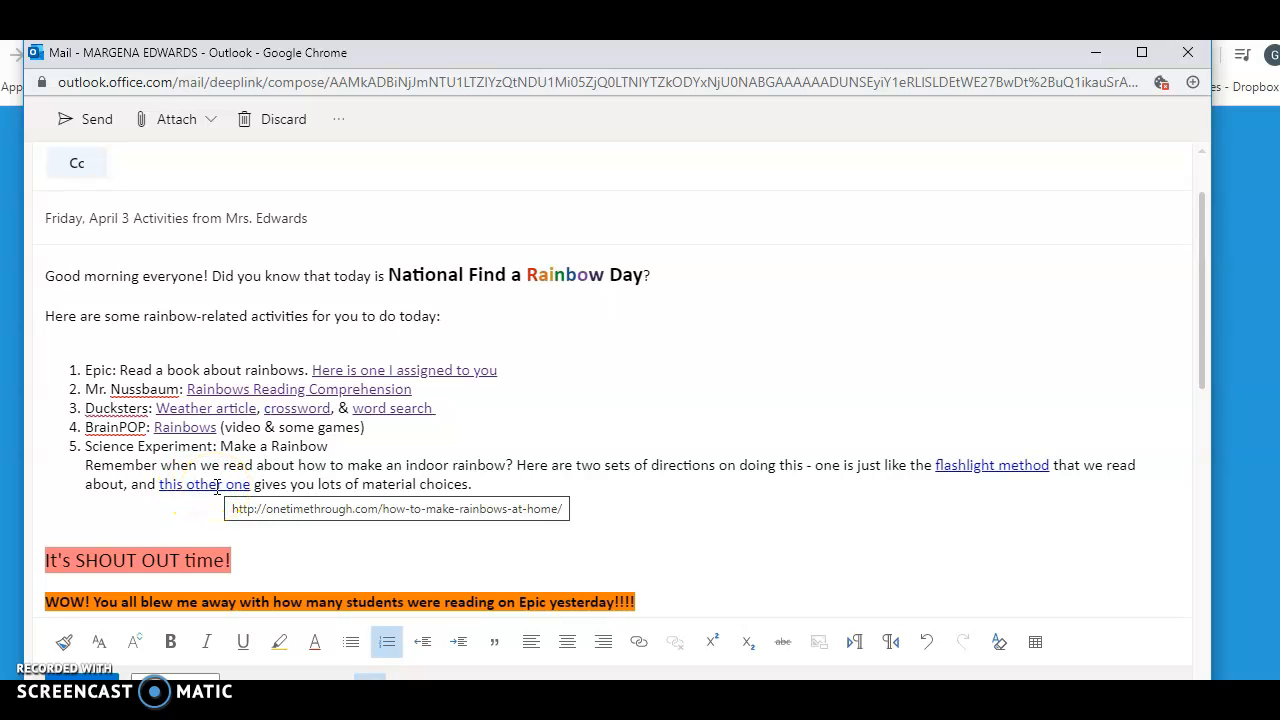
{"action": "scroll", "coordinate": [471, 452], "scroll_direction": "down", "scroll_amount": 3}
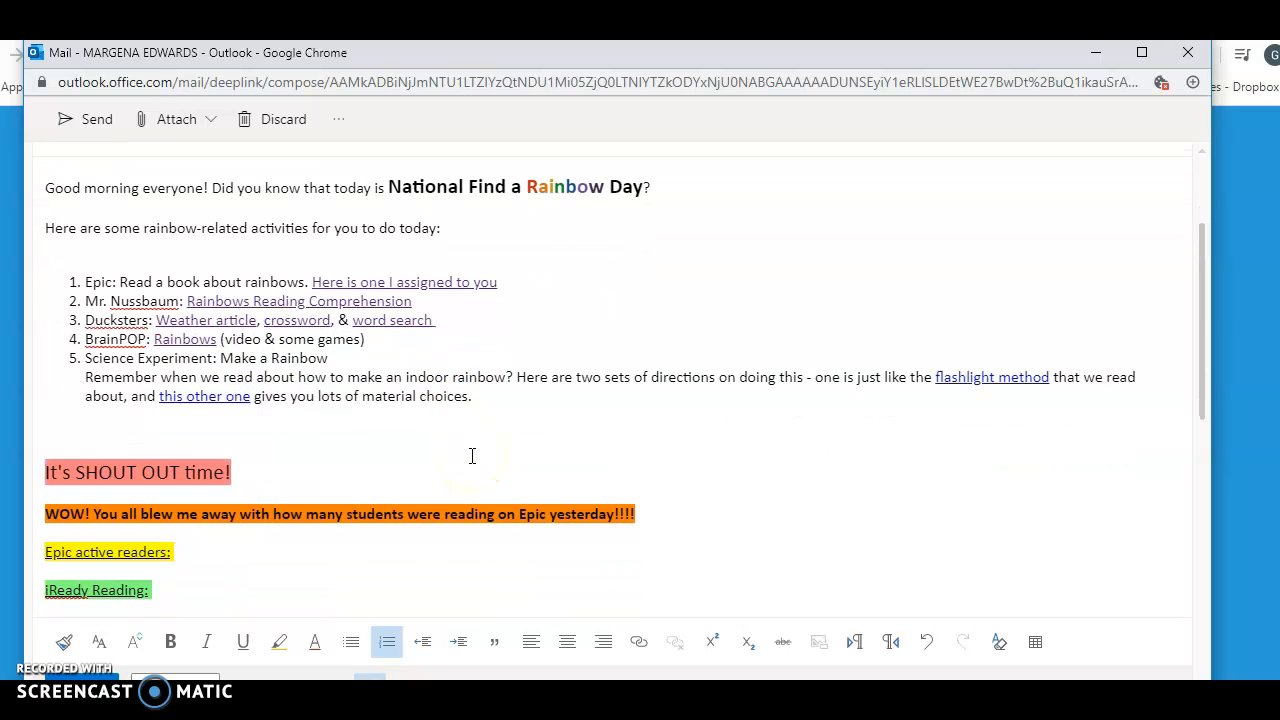
{"action": "scroll", "coordinate": [472, 455], "scroll_direction": "up", "scroll_amount": 1}
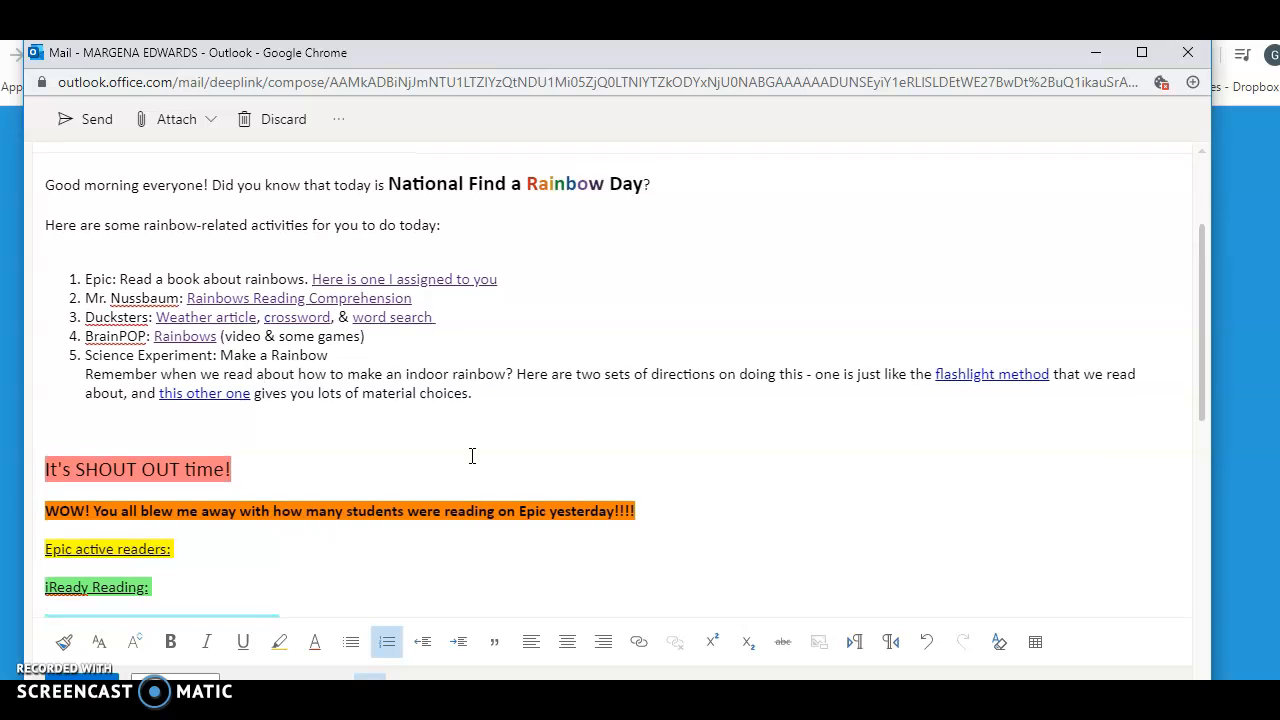
{"action": "scroll", "coordinate": [472, 456], "scroll_direction": "up", "scroll_amount": 2}
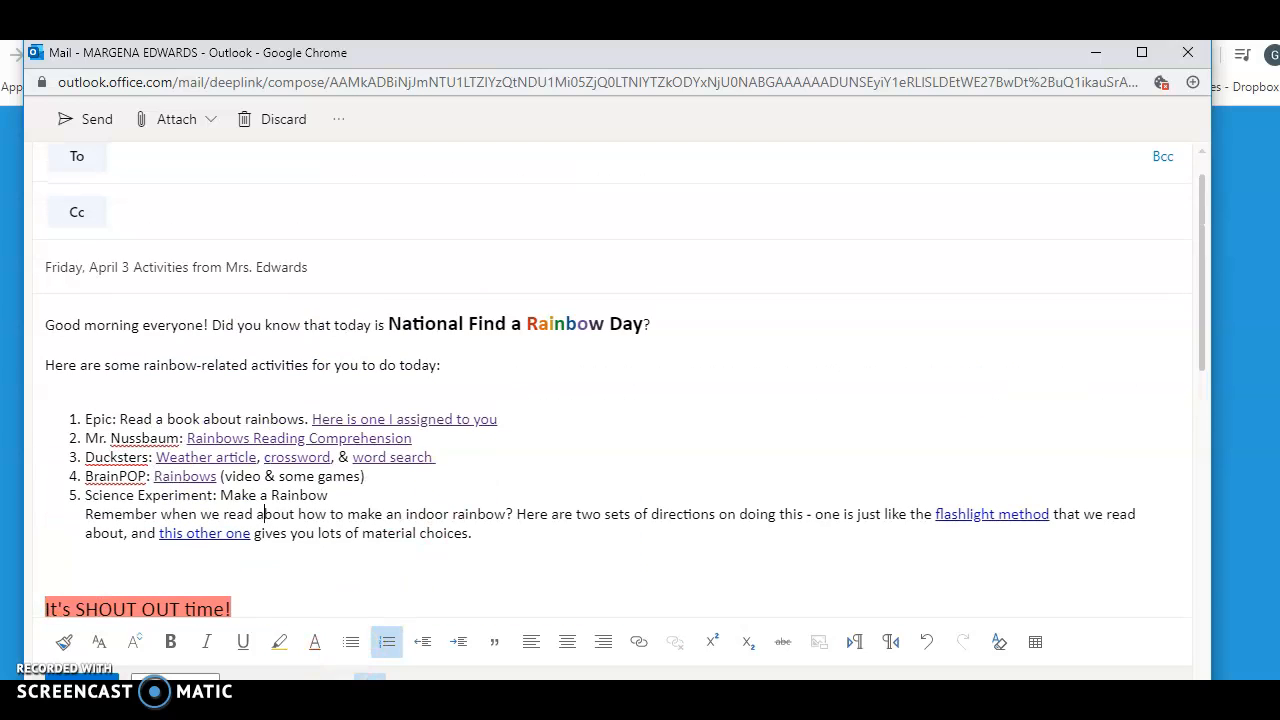
Switch to the "3 by friday form" Word document and locate the "Torture the Teacher game (spelling)" entry under Mr. Nussbaum
{"action": "mouse_move", "coordinate": [280, 700]}
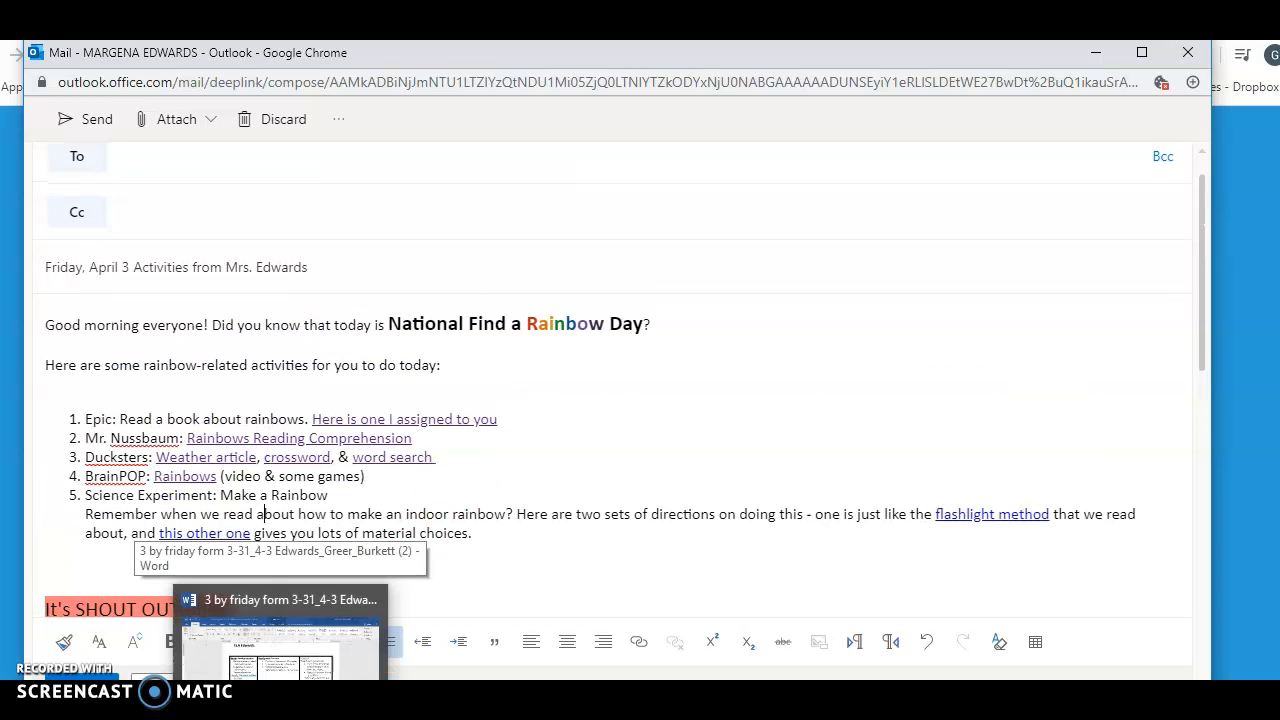
{"action": "left_click", "coordinate": [280, 640]}
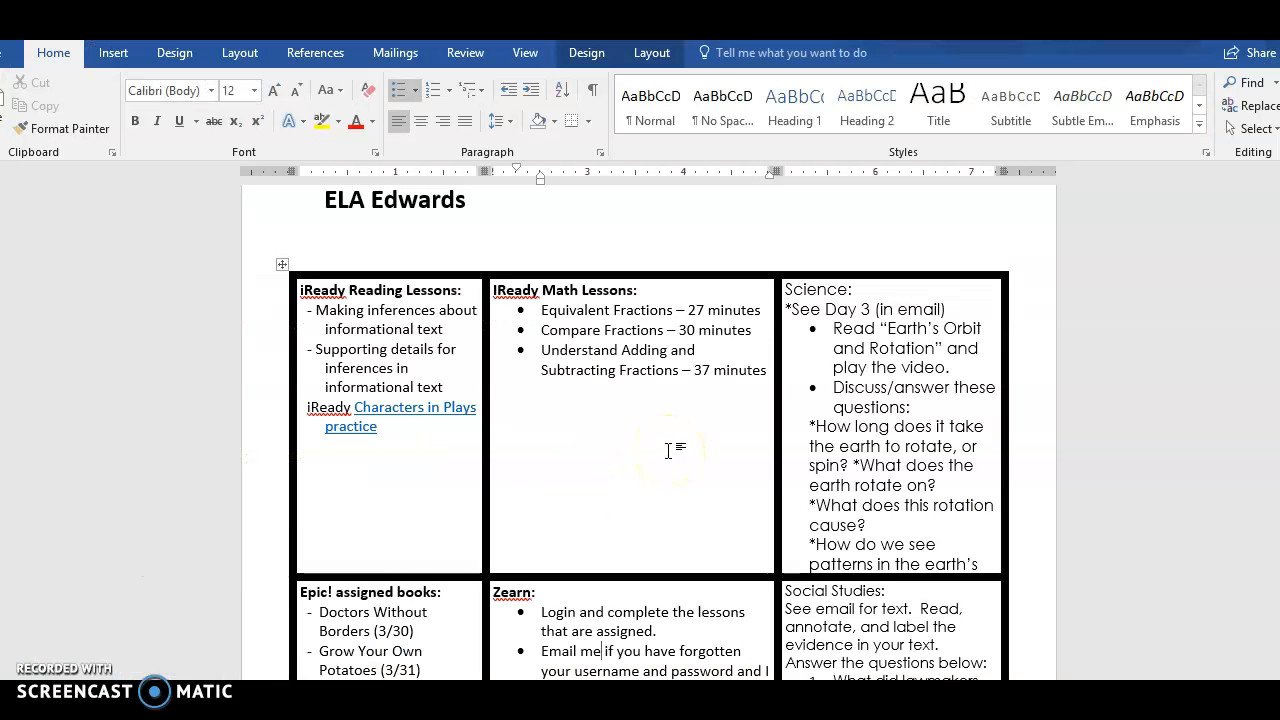
{"action": "scroll", "coordinate": [668, 451], "scroll_direction": "down", "scroll_amount": 10}
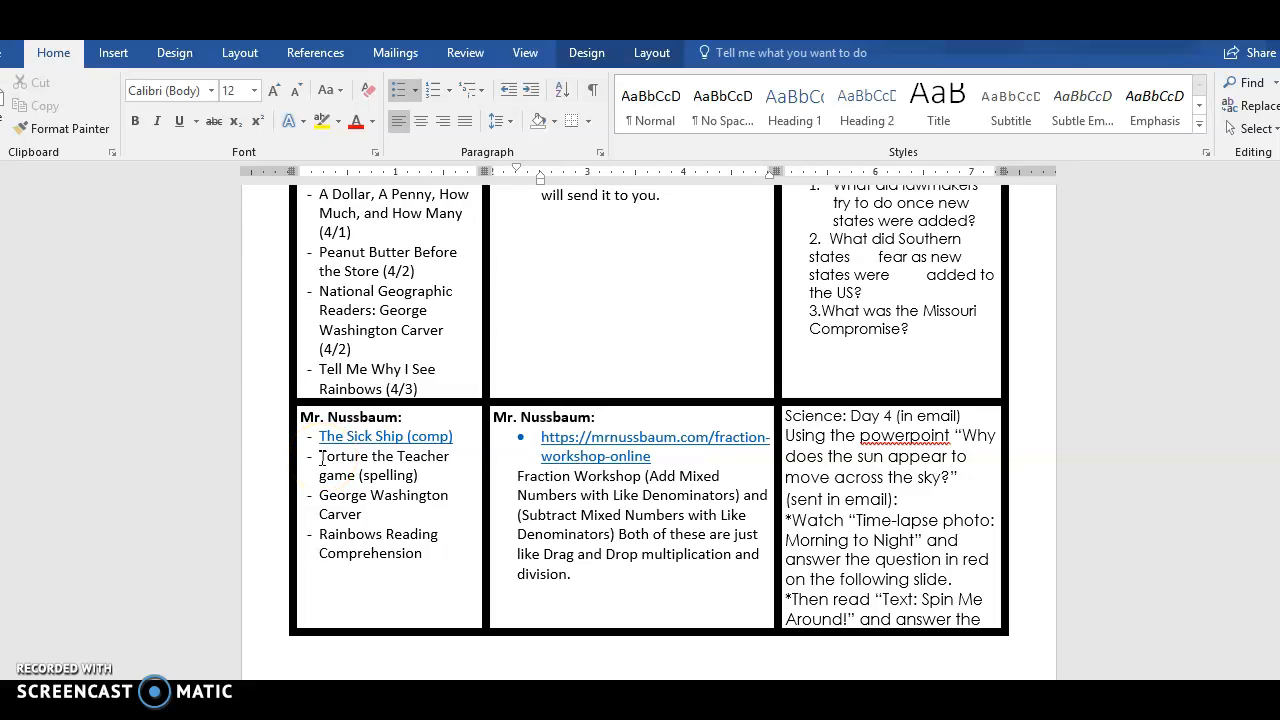
{"action": "left_click_drag", "start_coordinate": [320, 457], "coordinate": [342, 457]}
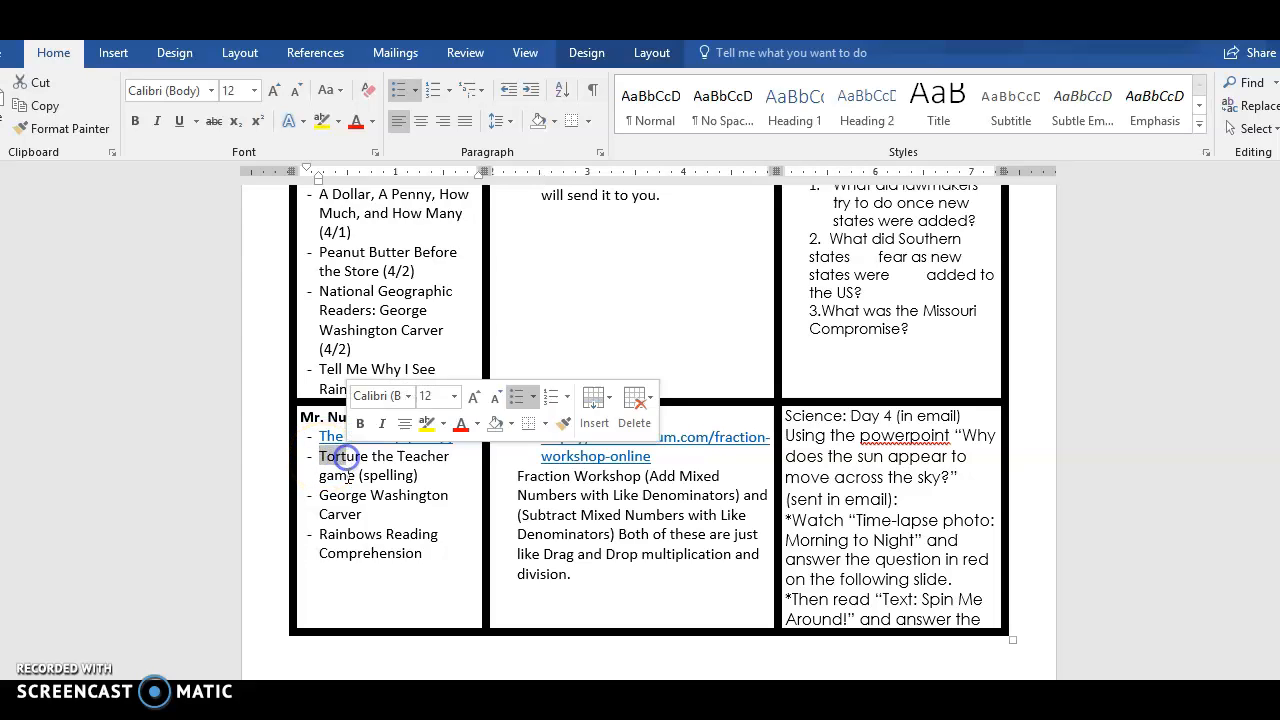
{"action": "left_click", "coordinate": [346, 477]}
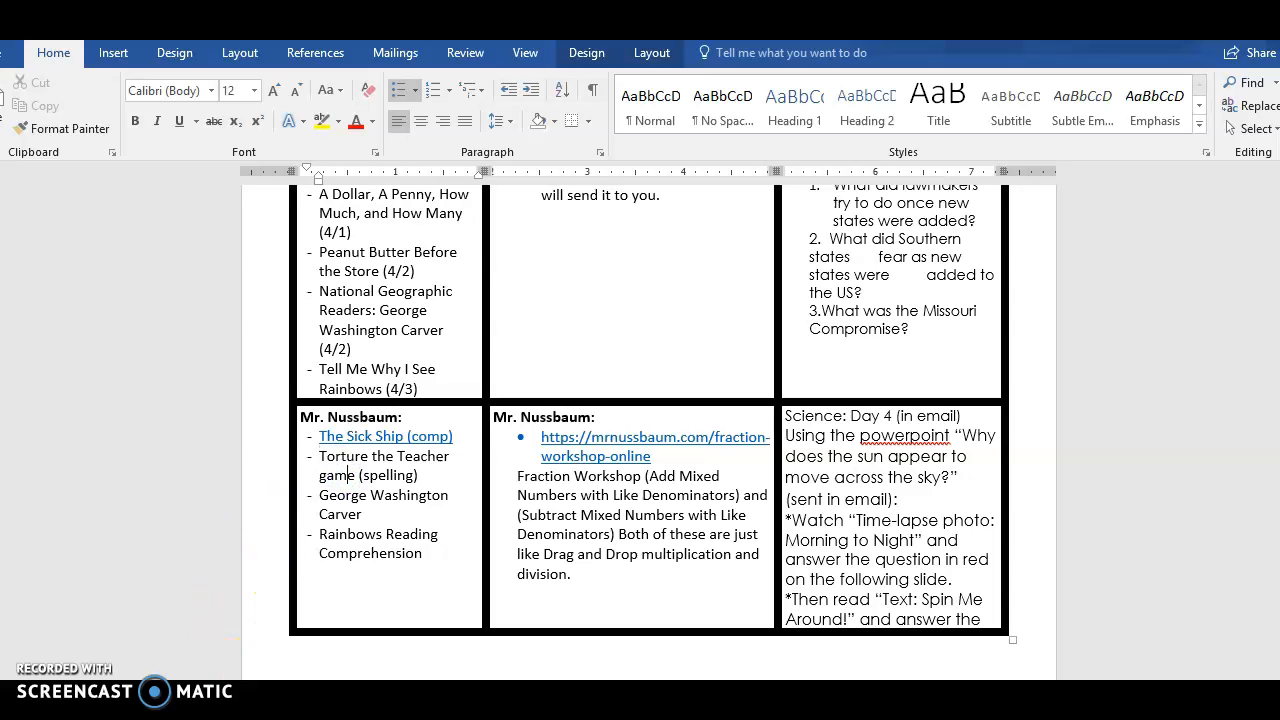
Switch to Chrome and bring up the Mr. Nussbaum sick-ship page with its site search
{"action": "mouse_move", "coordinate": [187, 698]}
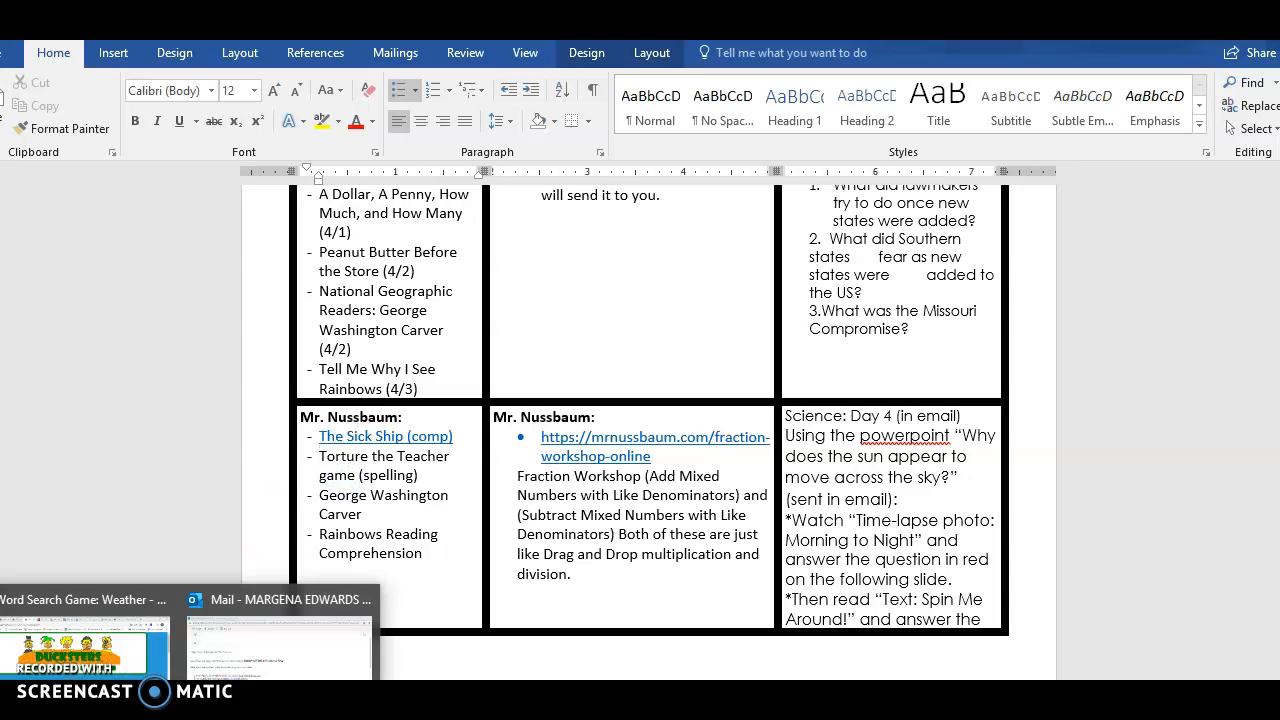
{"action": "left_click", "coordinate": [85, 640]}
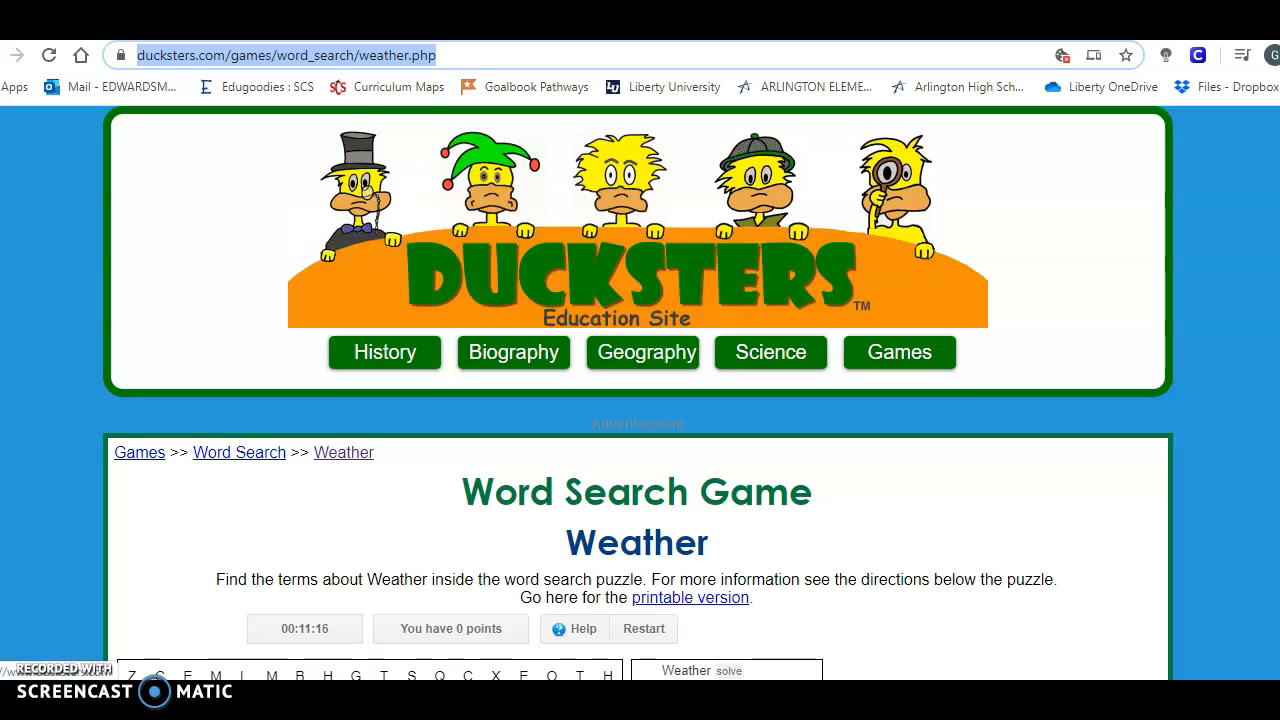
{"action": "left_click", "coordinate": [440, 22]}
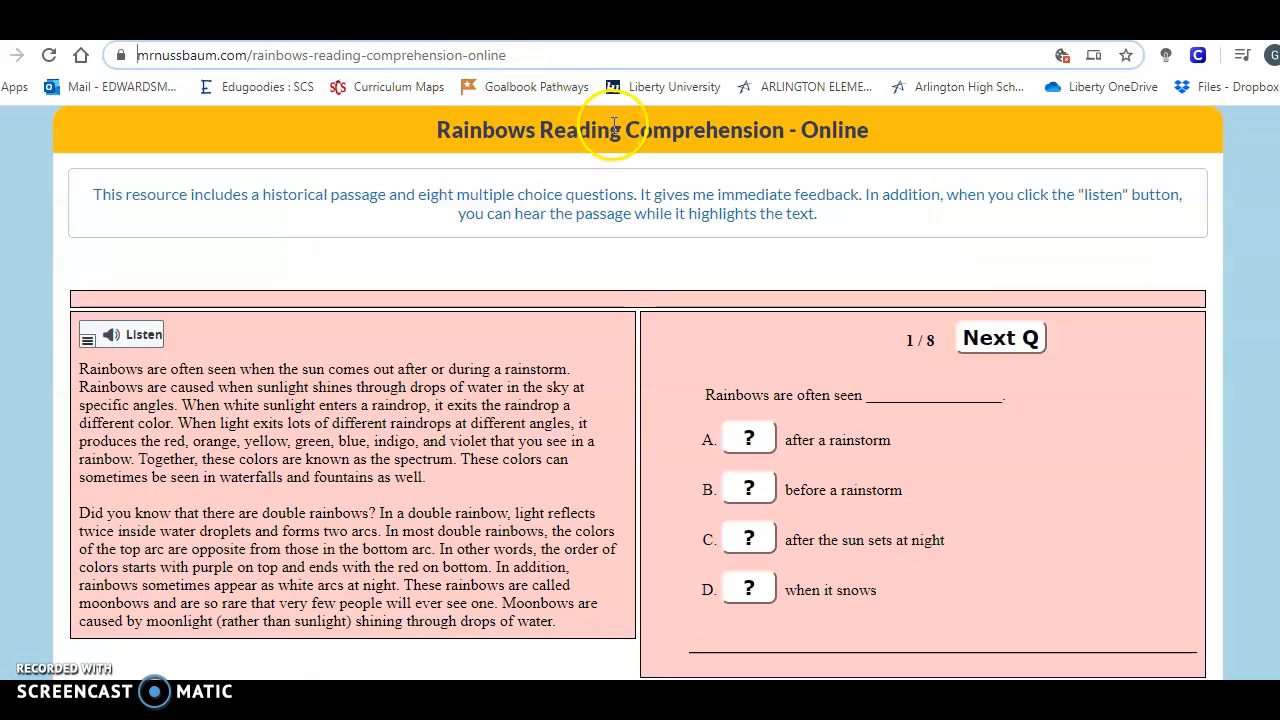
{"action": "left_click", "coordinate": [590, 22]}
{"action": "scroll", "coordinate": [589, 214], "scroll_direction": "up", "scroll_amount": 6}
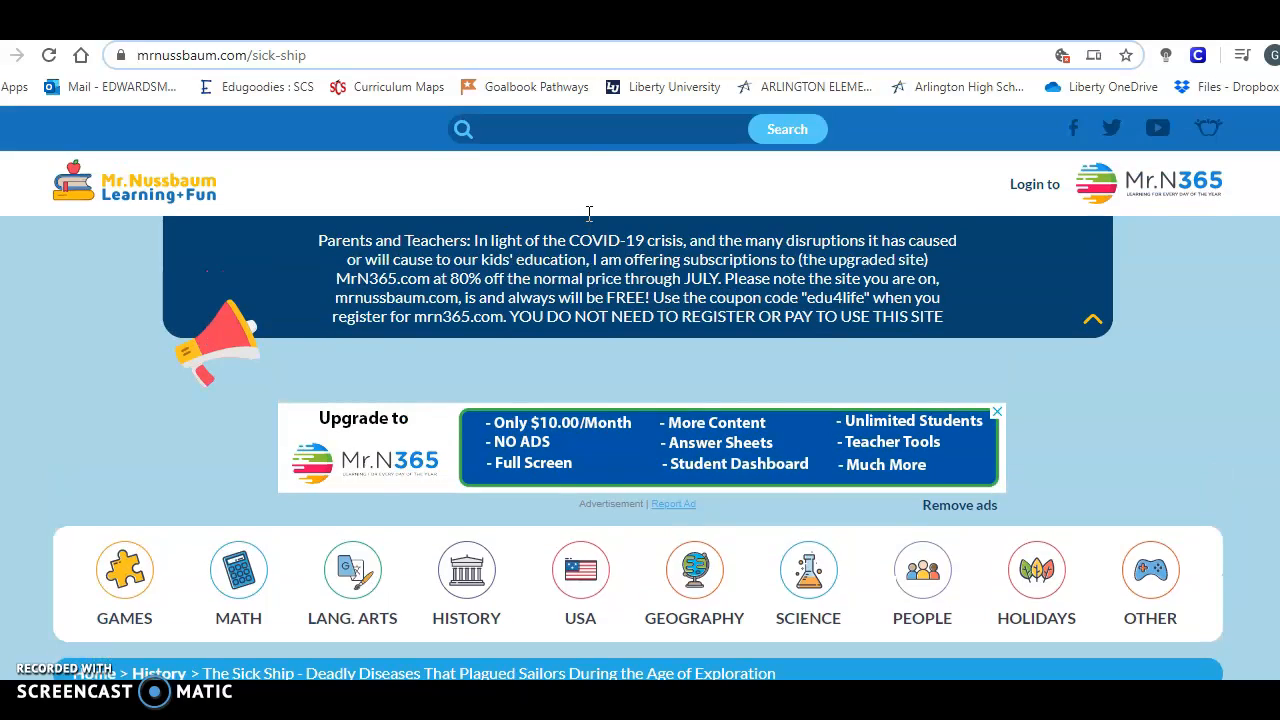
Search the Mr. Nussbaum site for "torture the teacher" and bring the matching game into view
{"action": "left_click", "coordinate": [538, 129]}
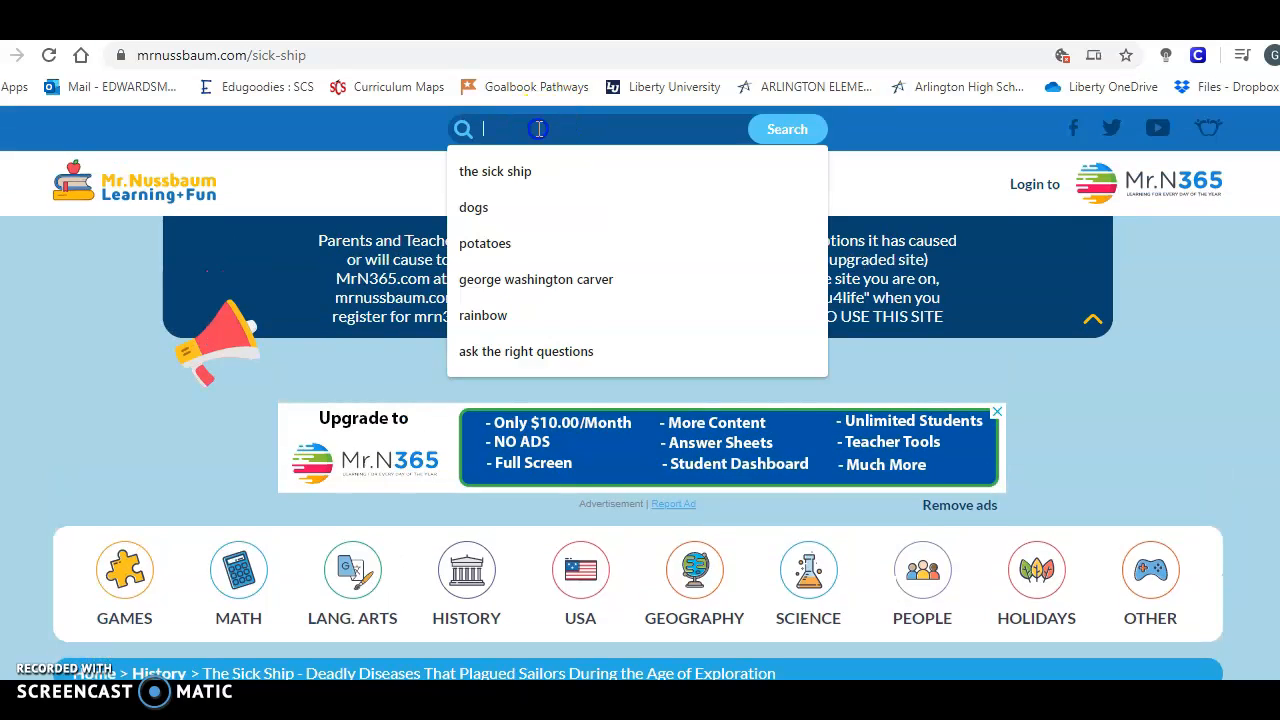
{"action": "type", "text": "tirture"}
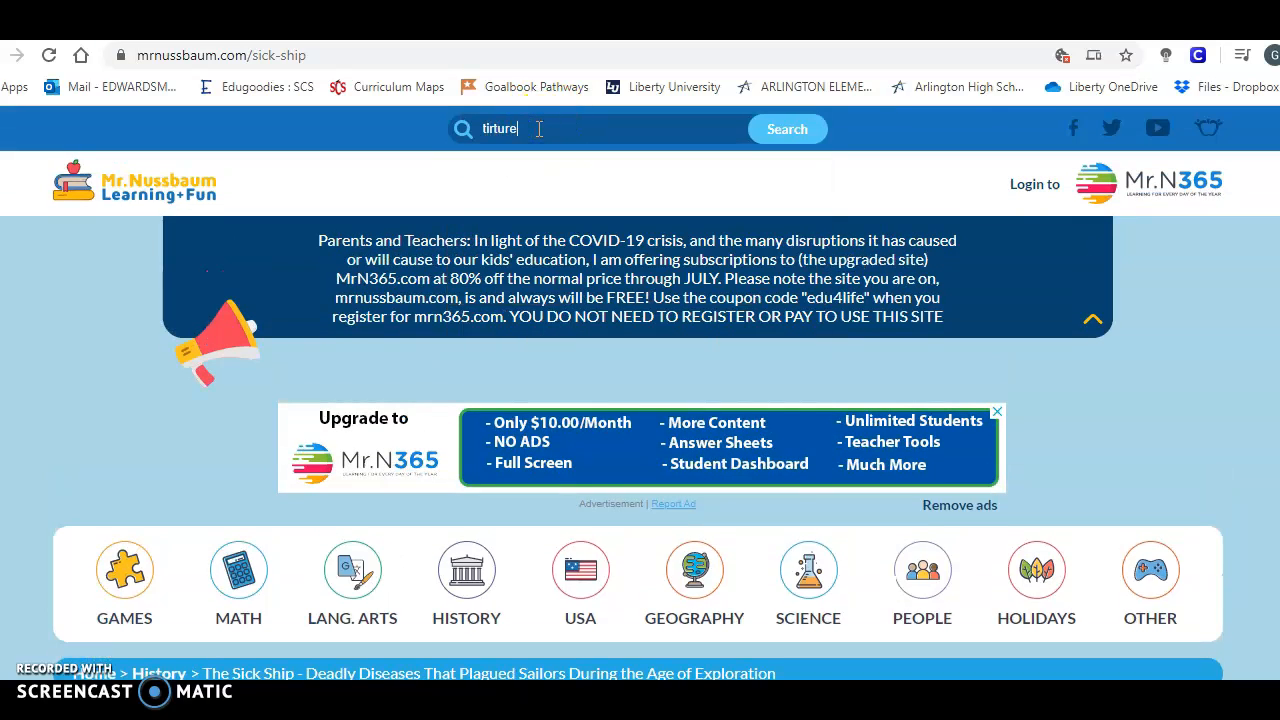
{"action": "key", "text": "BackSpace"}
{"action": "type", "text": "or"}
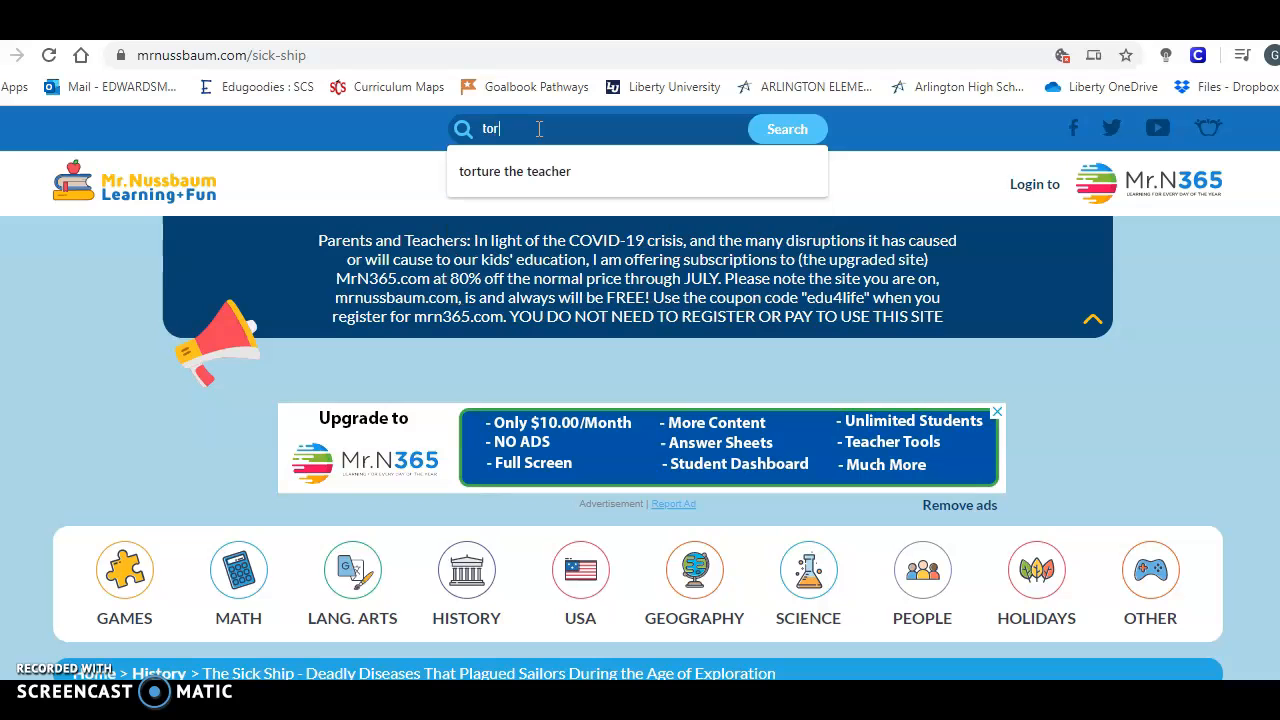
{"action": "left_click", "coordinate": [538, 170]}
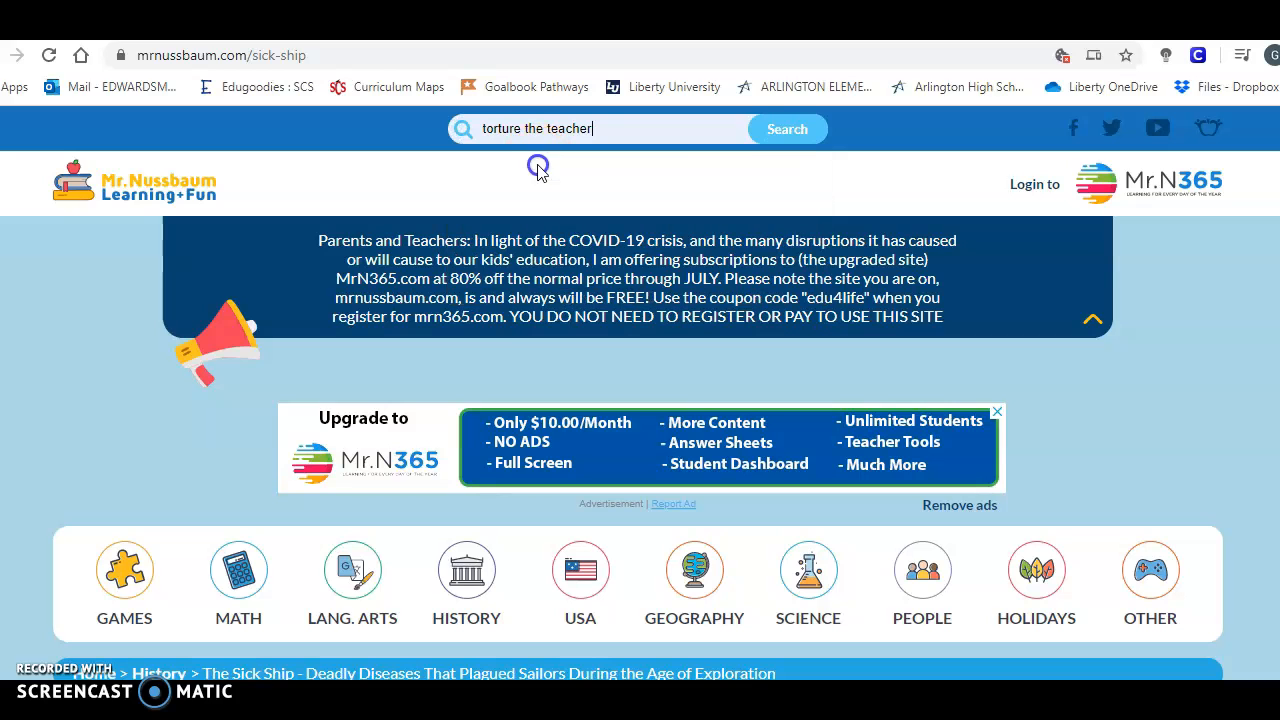
{"action": "left_click", "coordinate": [775, 135]}
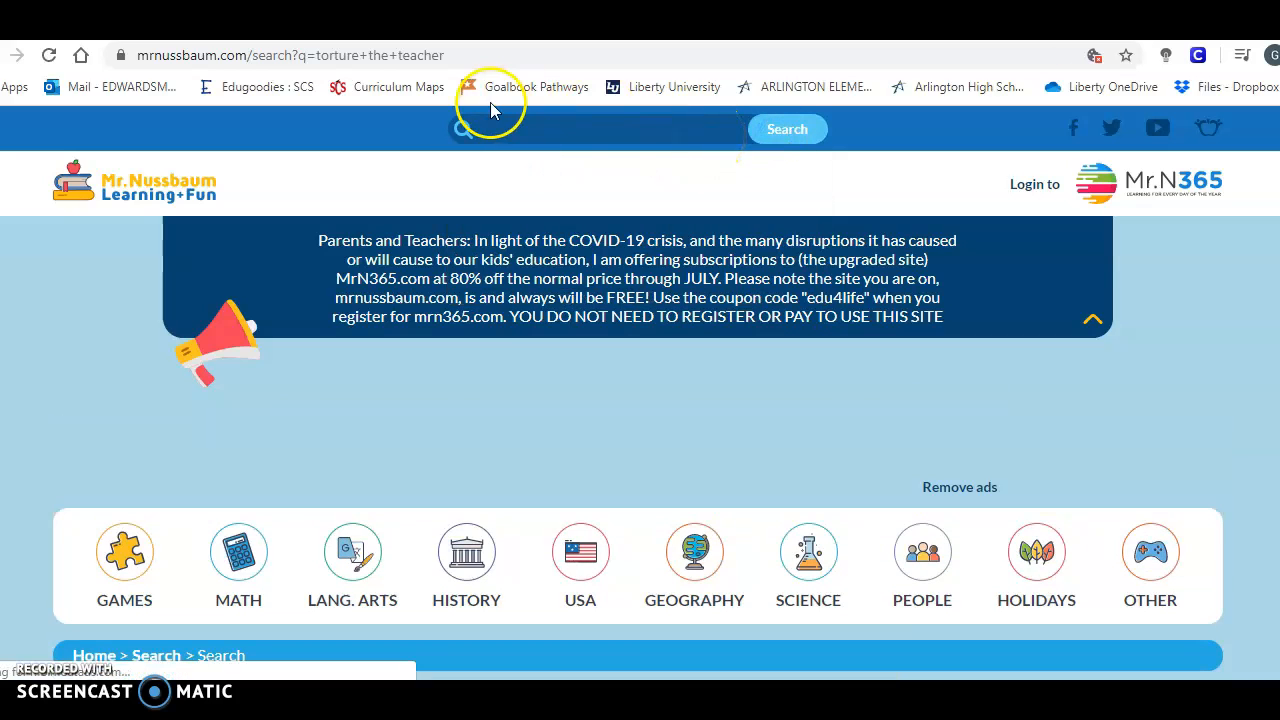
{"action": "scroll", "coordinate": [645, 370], "scroll_direction": "down", "scroll_amount": 7}
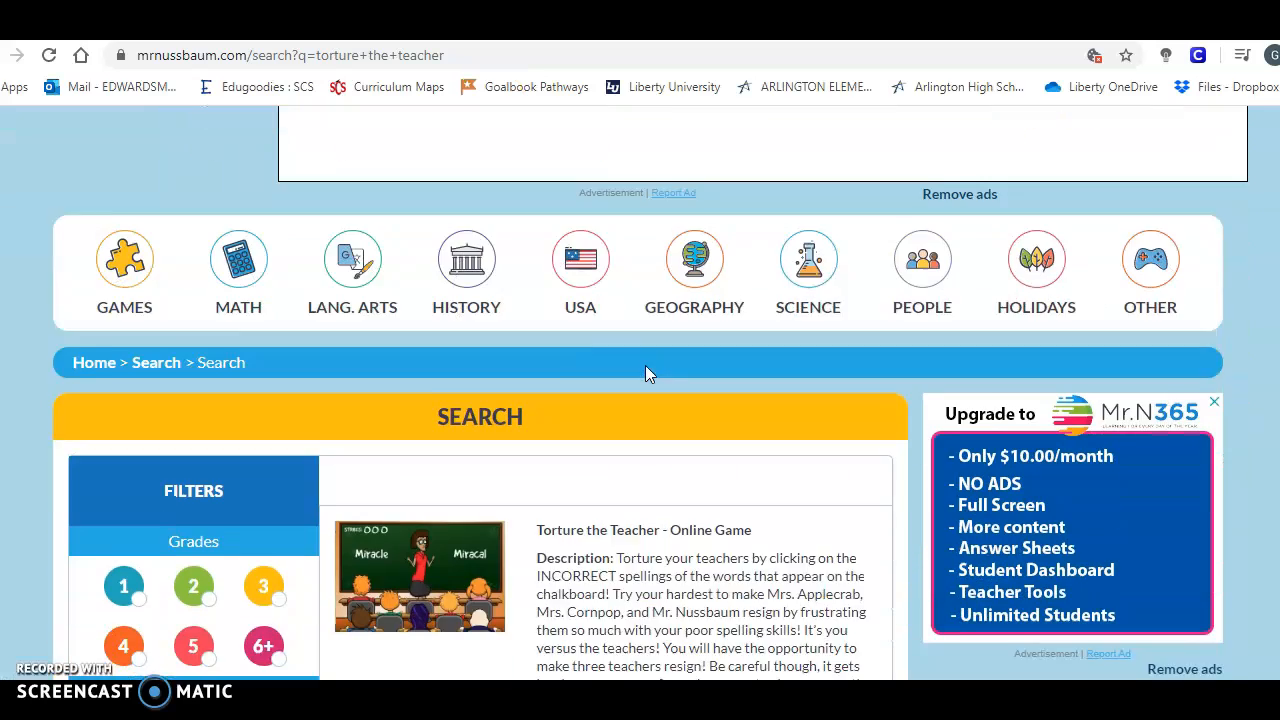
Open the Torture the Teacher online game page from the search results and copy its web address
{"action": "left_click", "coordinate": [607, 382]}
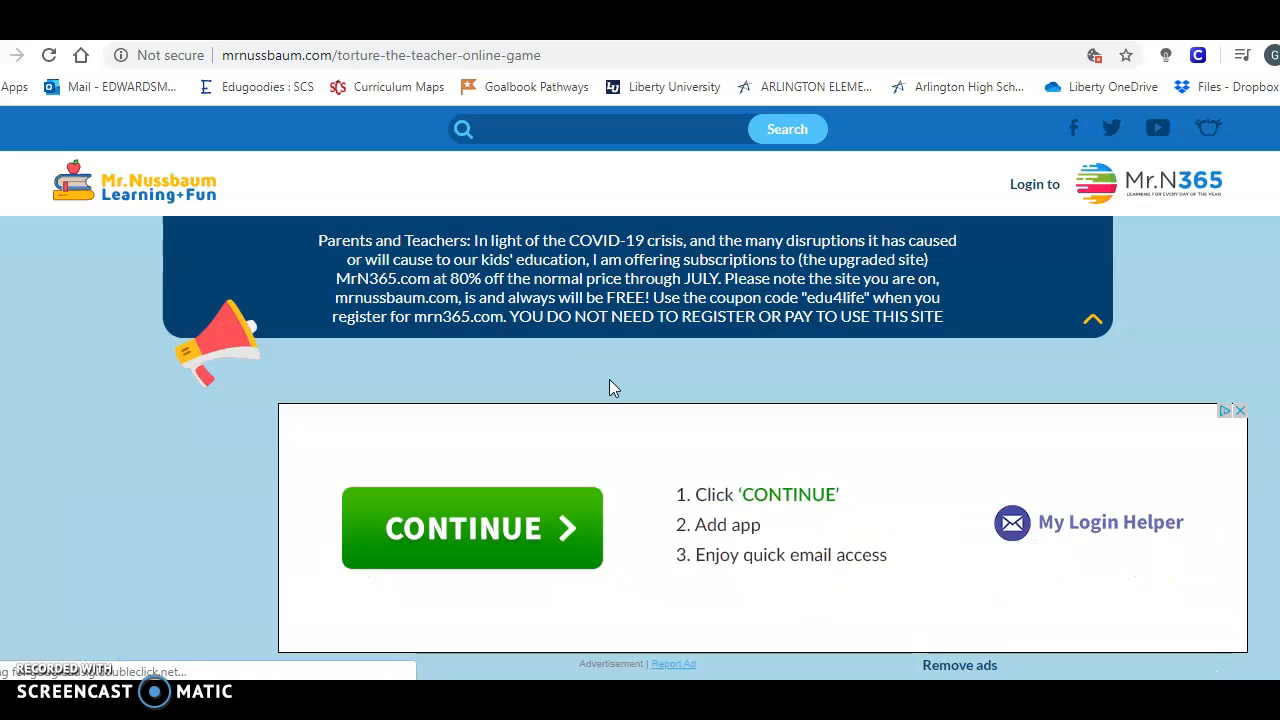
{"action": "scroll", "coordinate": [612, 388], "scroll_direction": "down", "scroll_amount": 7}
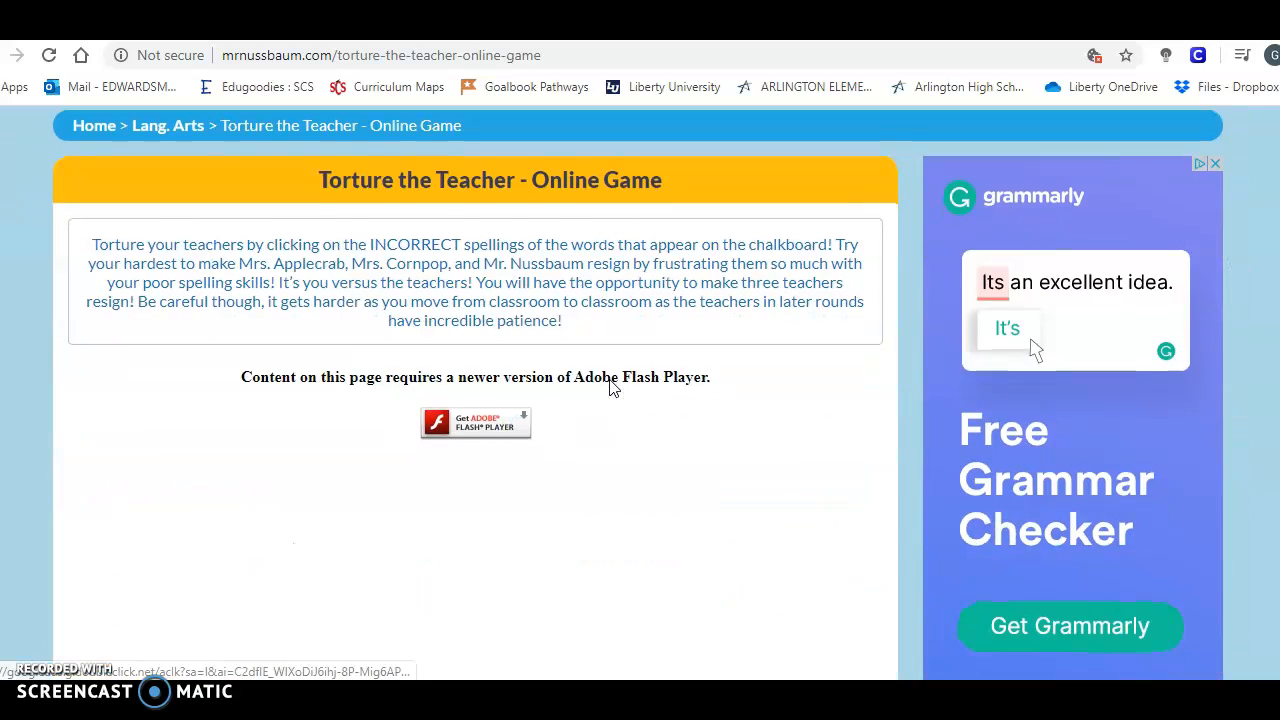
{"action": "scroll", "coordinate": [609, 389], "scroll_direction": "up", "scroll_amount": 8}
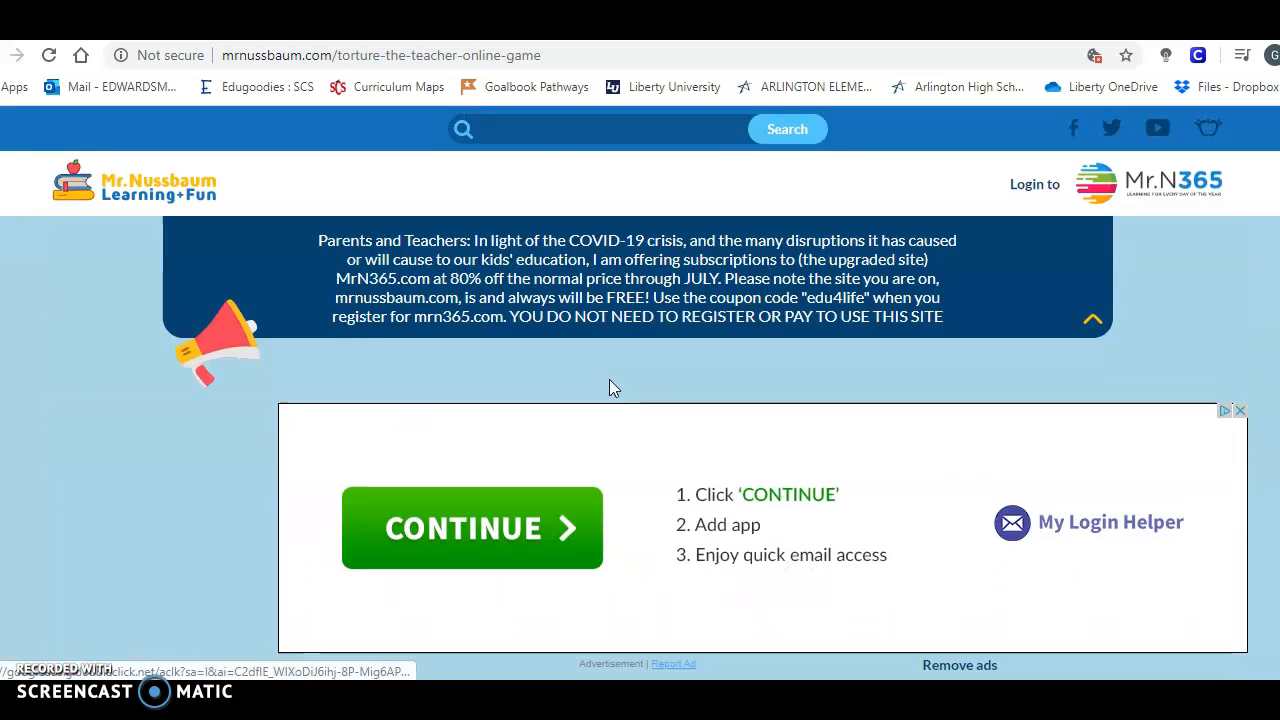
{"action": "left_click", "coordinate": [525, 55]}
{"action": "key", "text": "ctrl+c"}
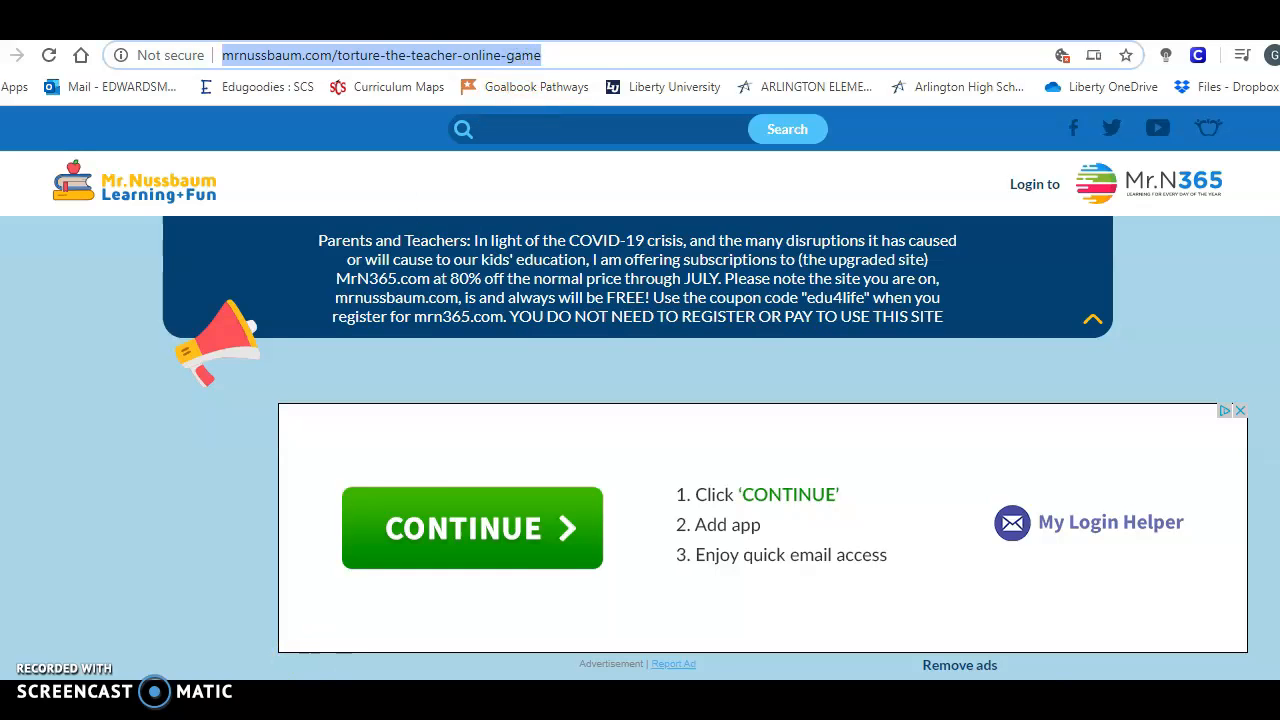
{"action": "key", "text": "alt+Tab"}
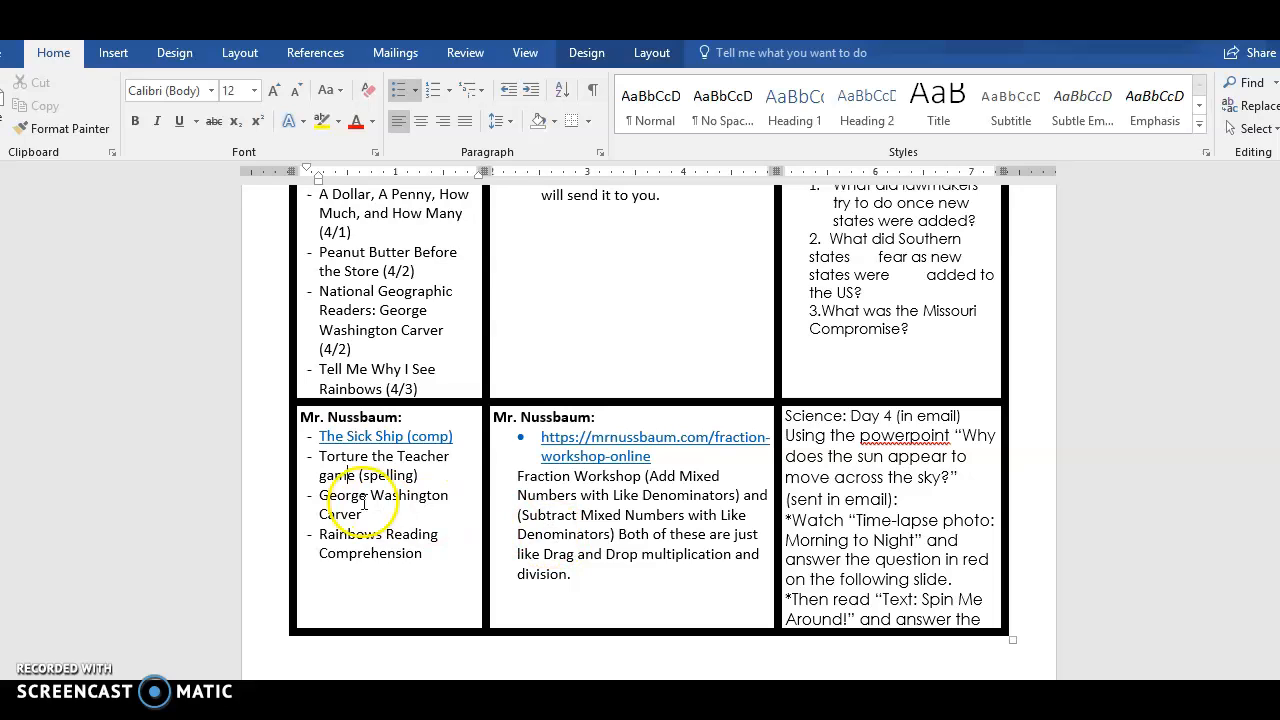
{"action": "left_click_drag", "start_coordinate": [319, 456], "coordinate": [421, 475]}
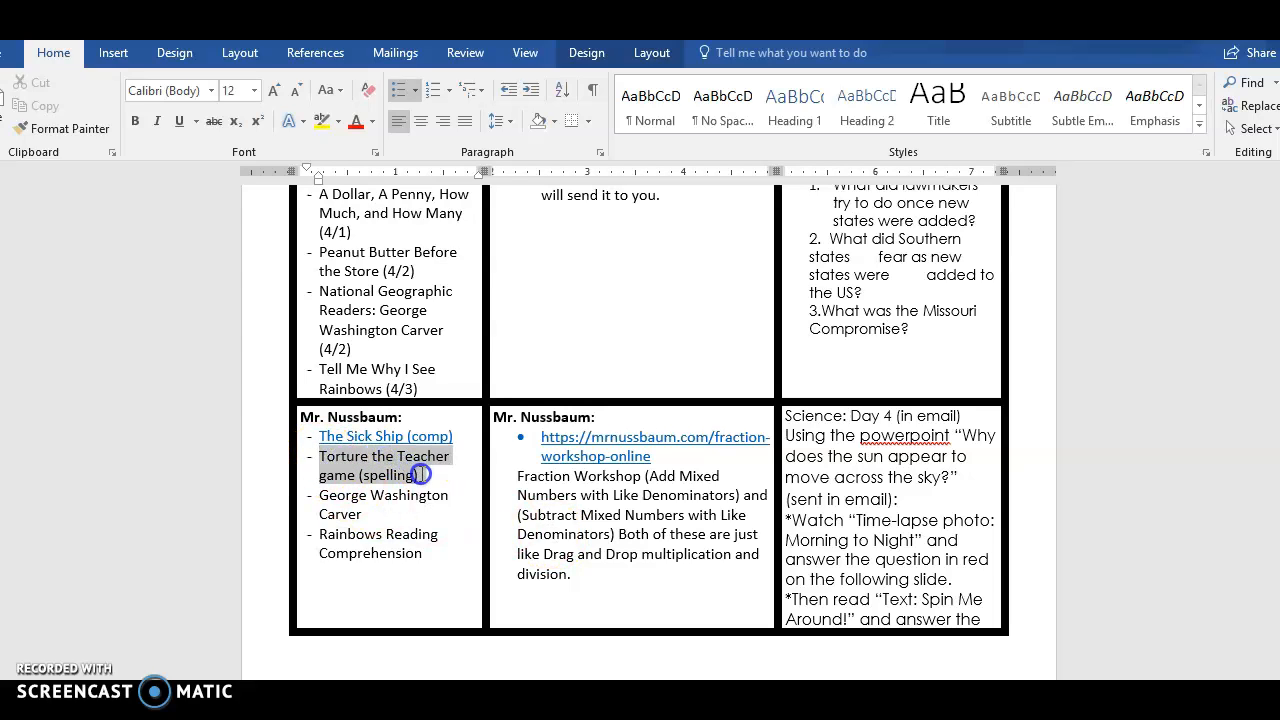
{"action": "right_click", "coordinate": [364, 474]}
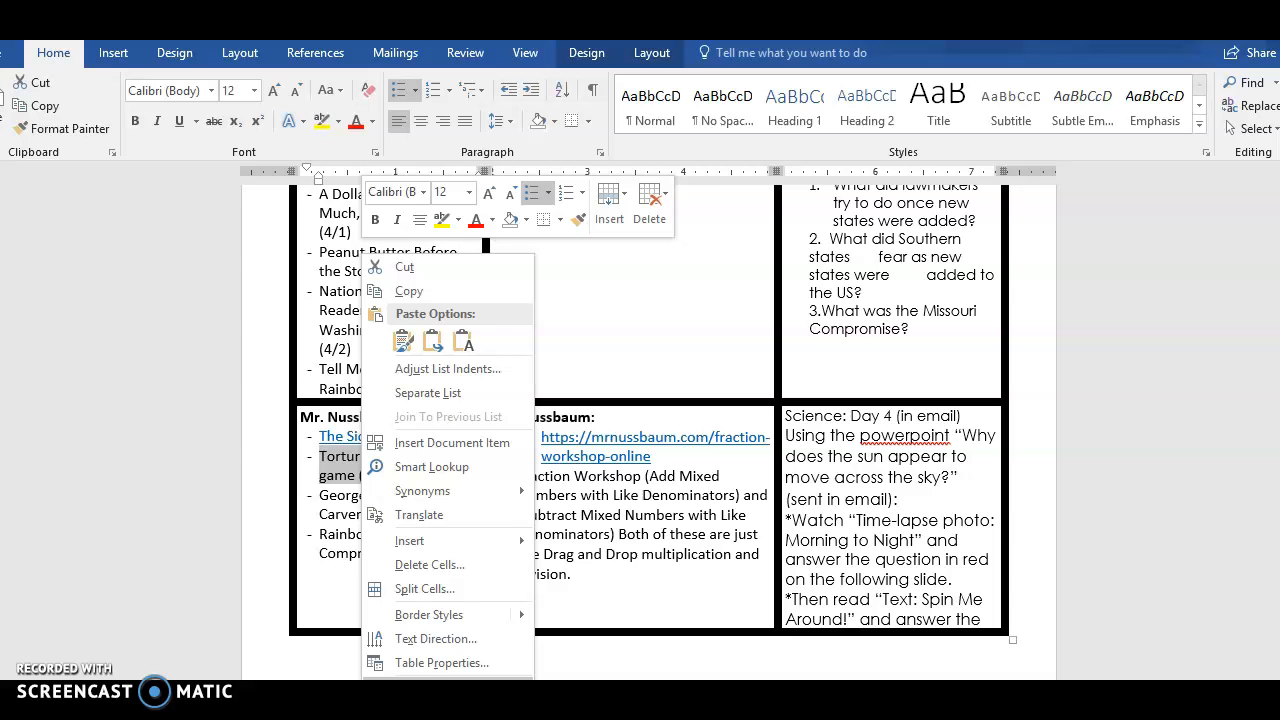
{"action": "left_click", "coordinate": [446, 686]}
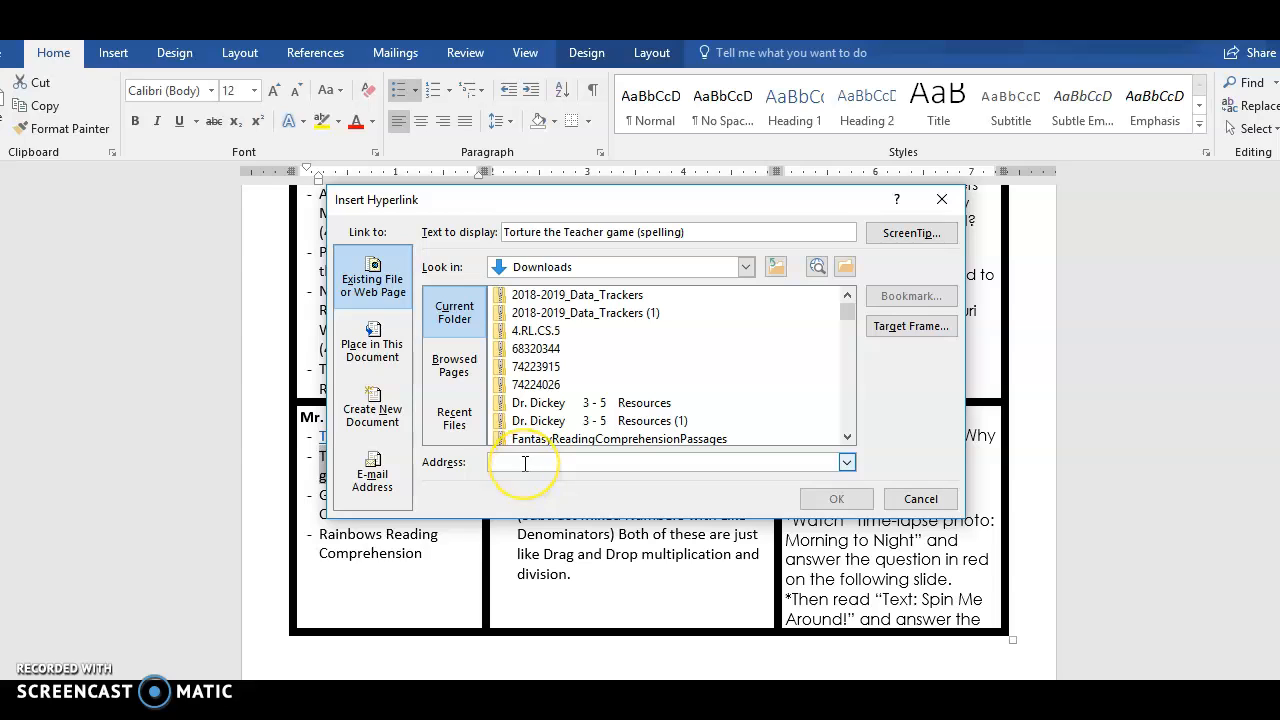
{"action": "key", "text": "ctrl+v"}
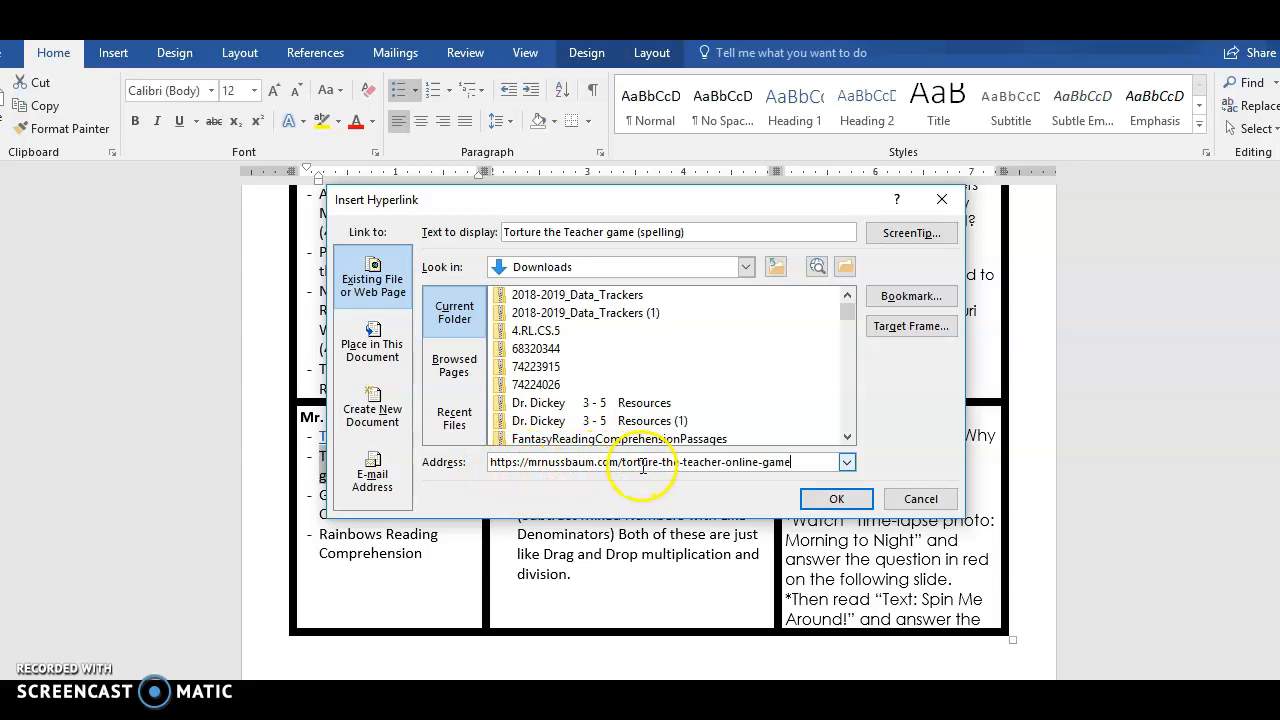
{"action": "left_click", "coordinate": [833, 497]}
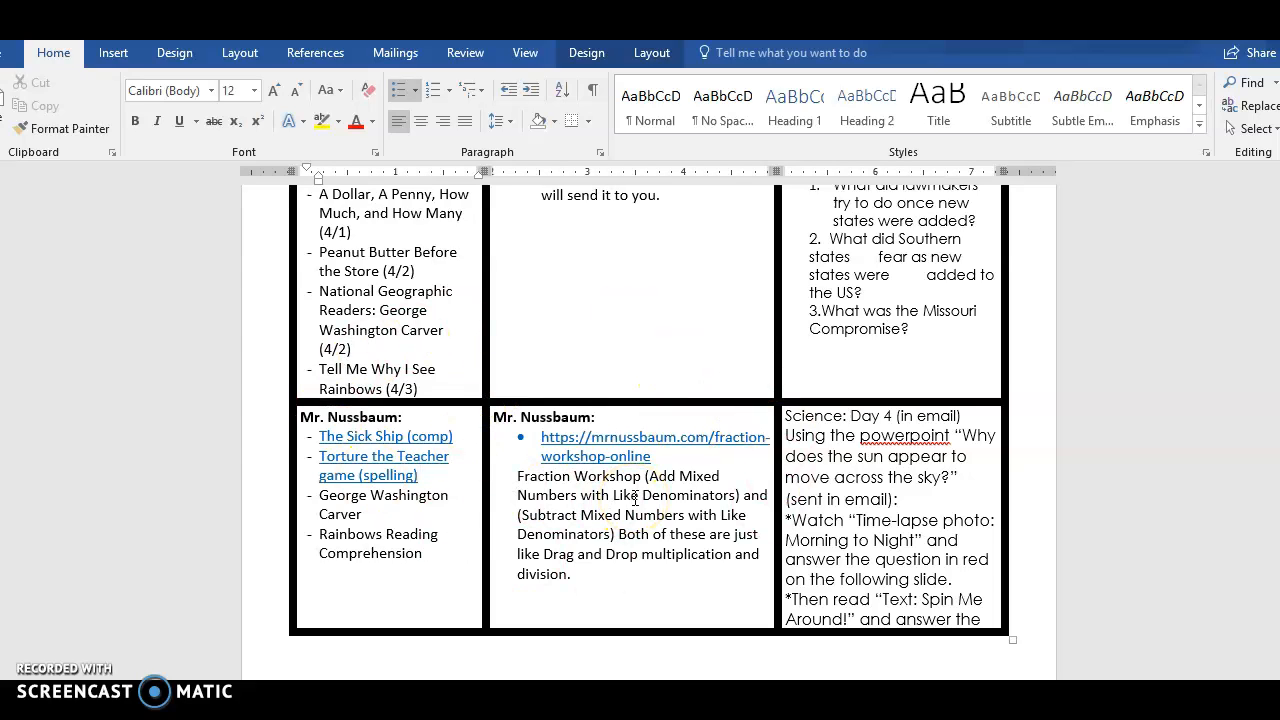
{"action": "left_click", "coordinate": [716, 500]}
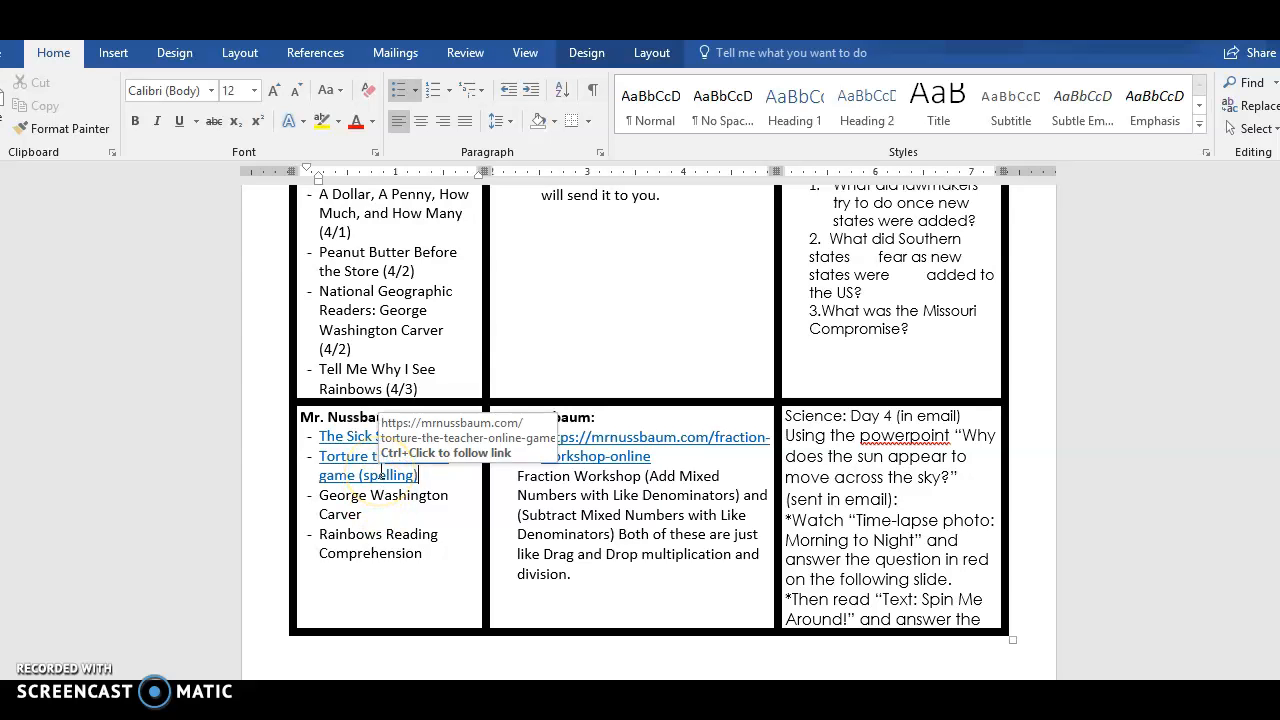
Locate the iReady "Characters in Plays practice" entry, then switch to Chrome's Teacher Toolbox page and close the lesson preview
{"action": "scroll", "coordinate": [380, 468], "scroll_direction": "down", "scroll_amount": 1}
{"action": "scroll", "coordinate": [380, 460], "scroll_direction": "up", "scroll_amount": 5}
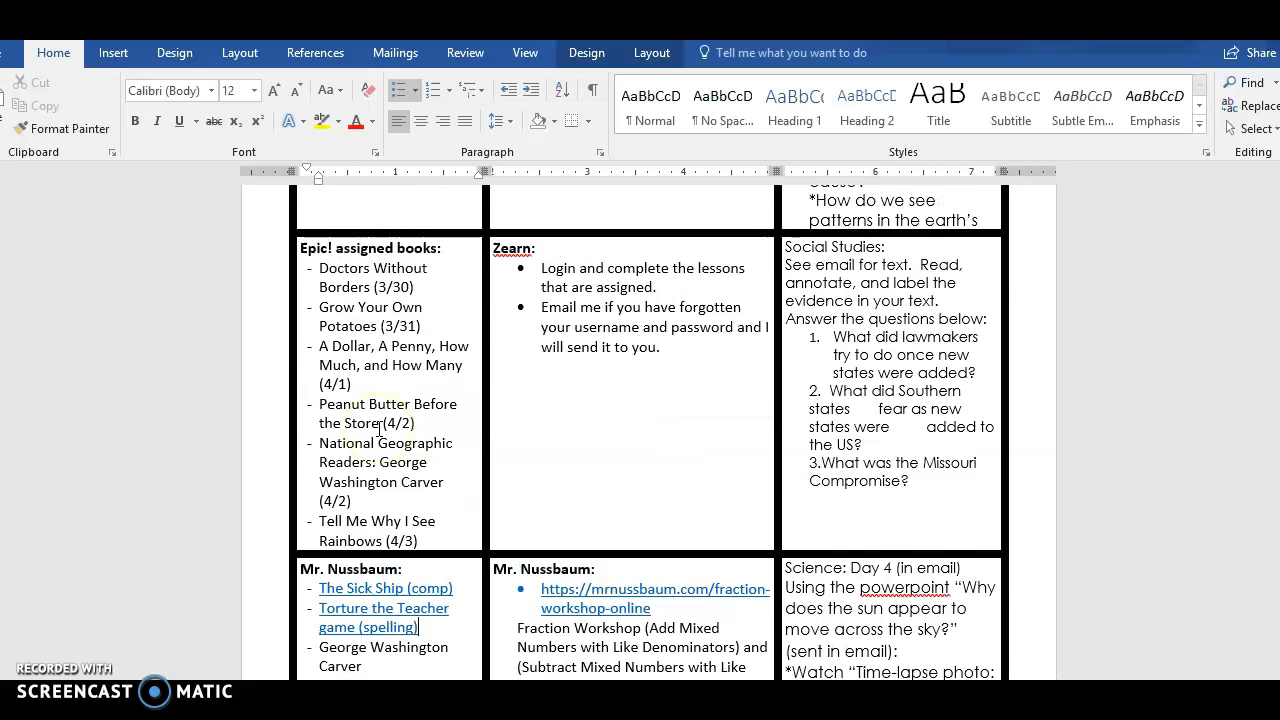
{"action": "scroll", "coordinate": [378, 430], "scroll_direction": "up", "scroll_amount": 2}
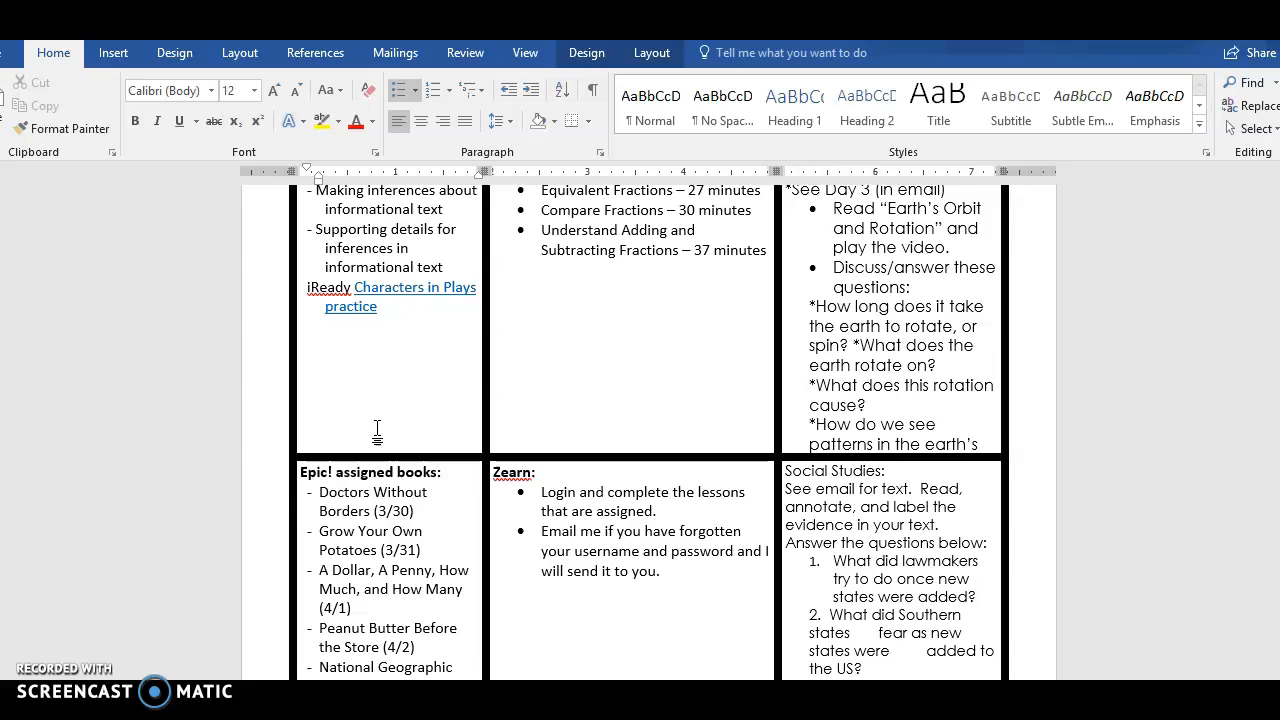
{"action": "scroll", "coordinate": [377, 430], "scroll_direction": "up", "scroll_amount": 2}
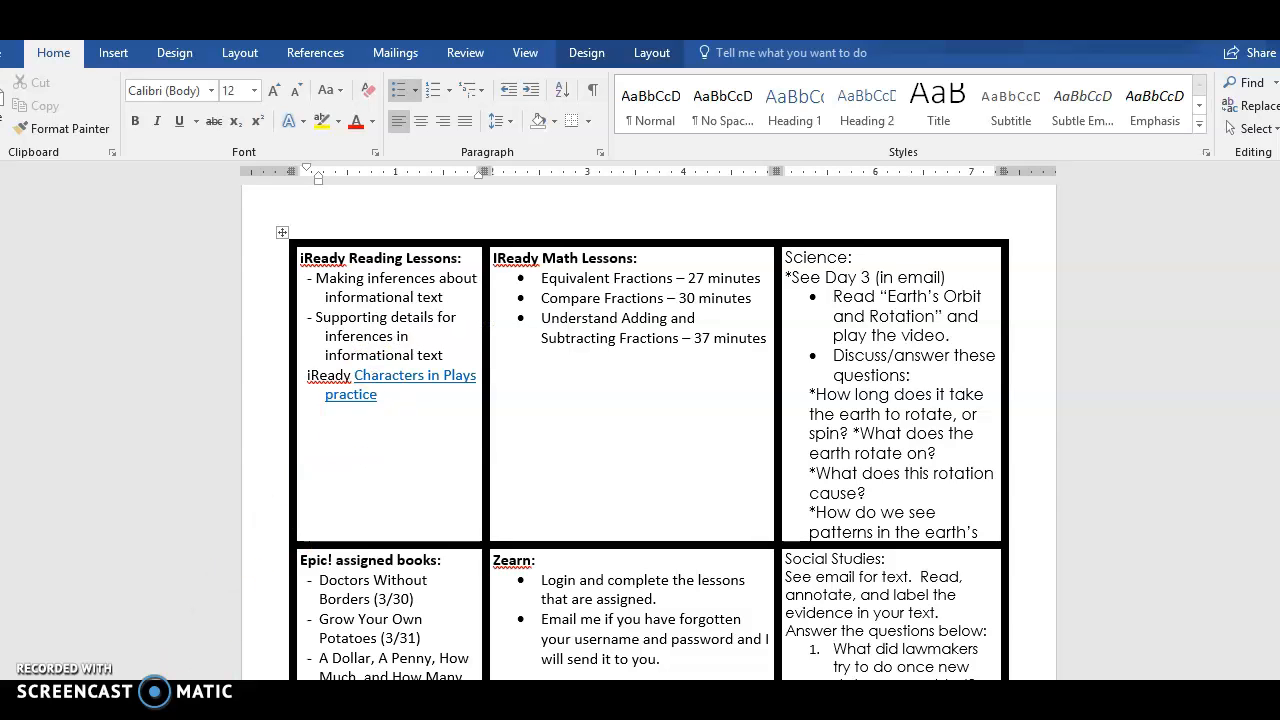
{"action": "mouse_move", "coordinate": [185, 712]}
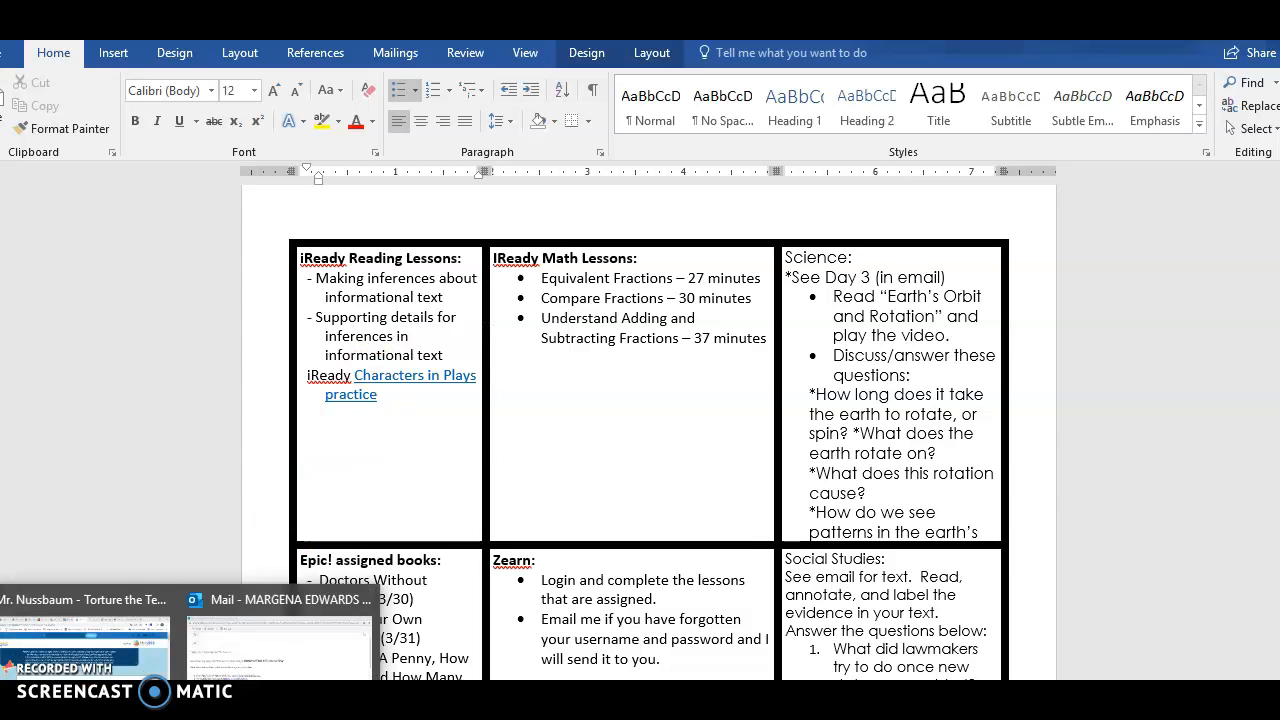
{"action": "left_click", "coordinate": [150, 665]}
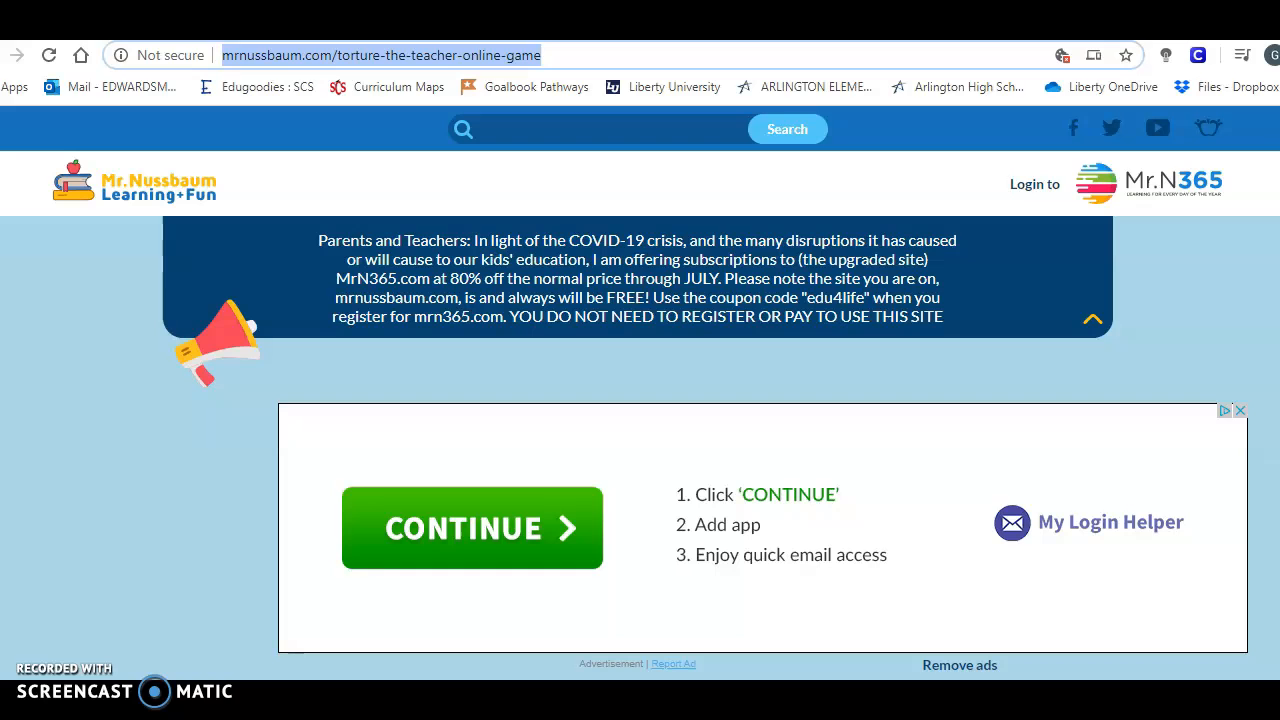
{"action": "left_click", "coordinate": [838, 22]}
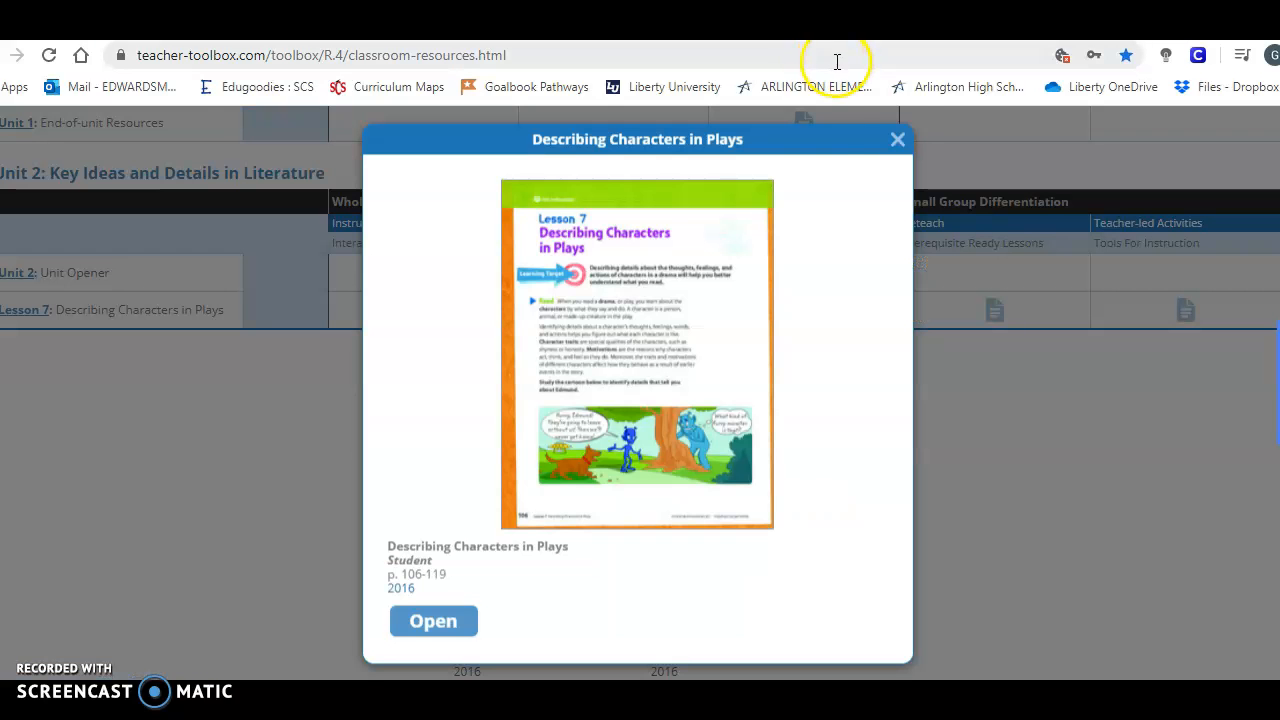
{"action": "left_click", "coordinate": [897, 141]}
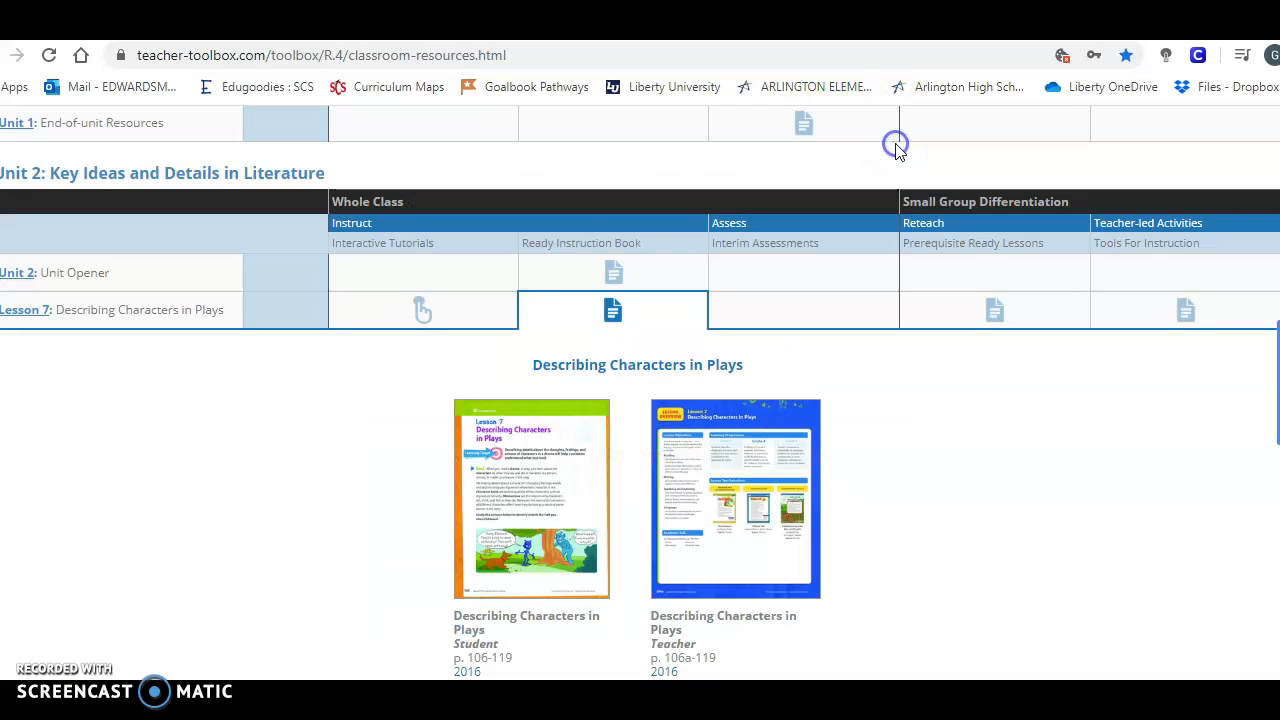
Open the student PDF for Lesson 7, Describing Characters in Plays, from the Ready Instruction Book resources and view its first page
{"action": "scroll", "coordinate": [591, 314], "scroll_direction": "up", "scroll_amount": 3}
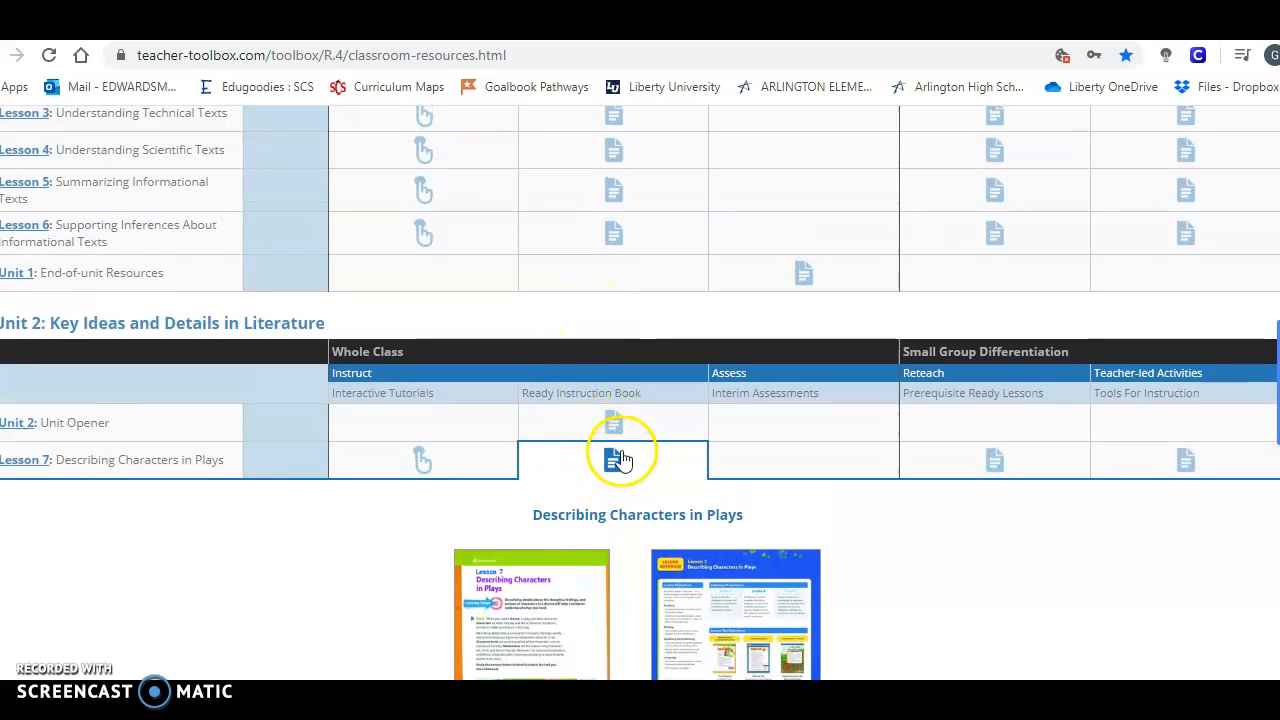
{"action": "left_click", "coordinate": [615, 459]}
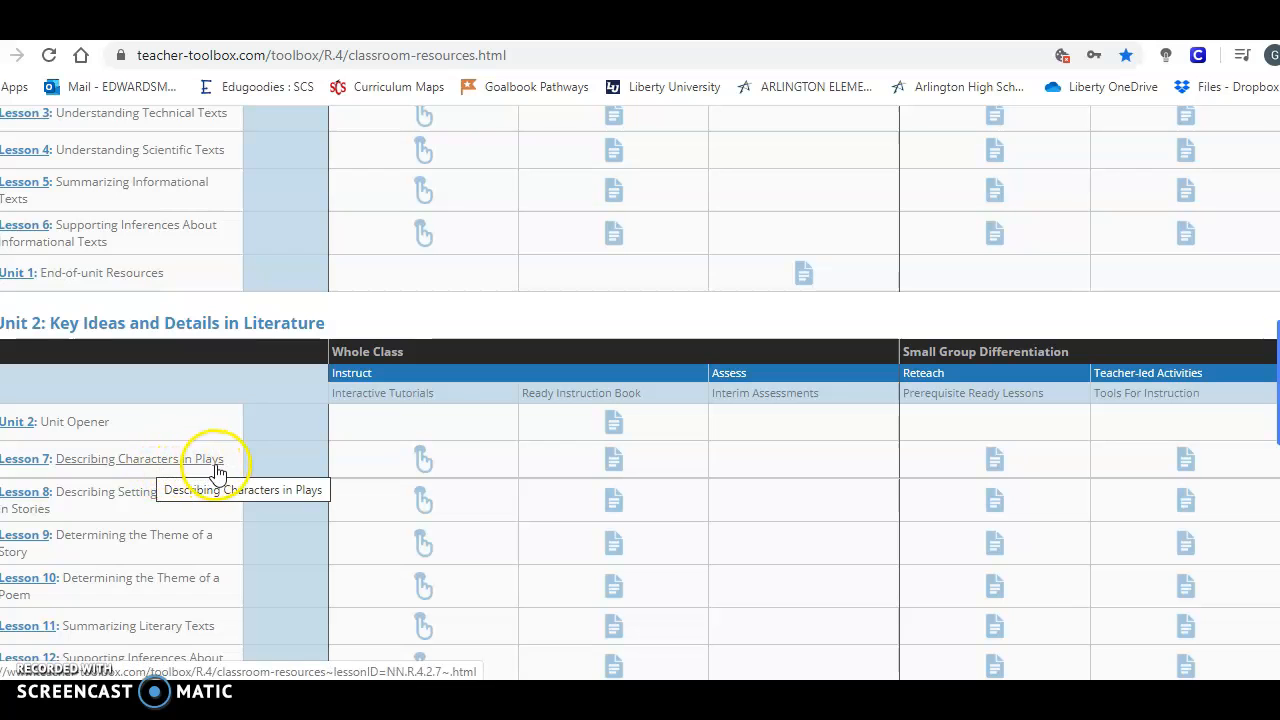
{"action": "left_click", "coordinate": [615, 459]}
{"action": "scroll", "coordinate": [588, 480], "scroll_direction": "down", "scroll_amount": 3}
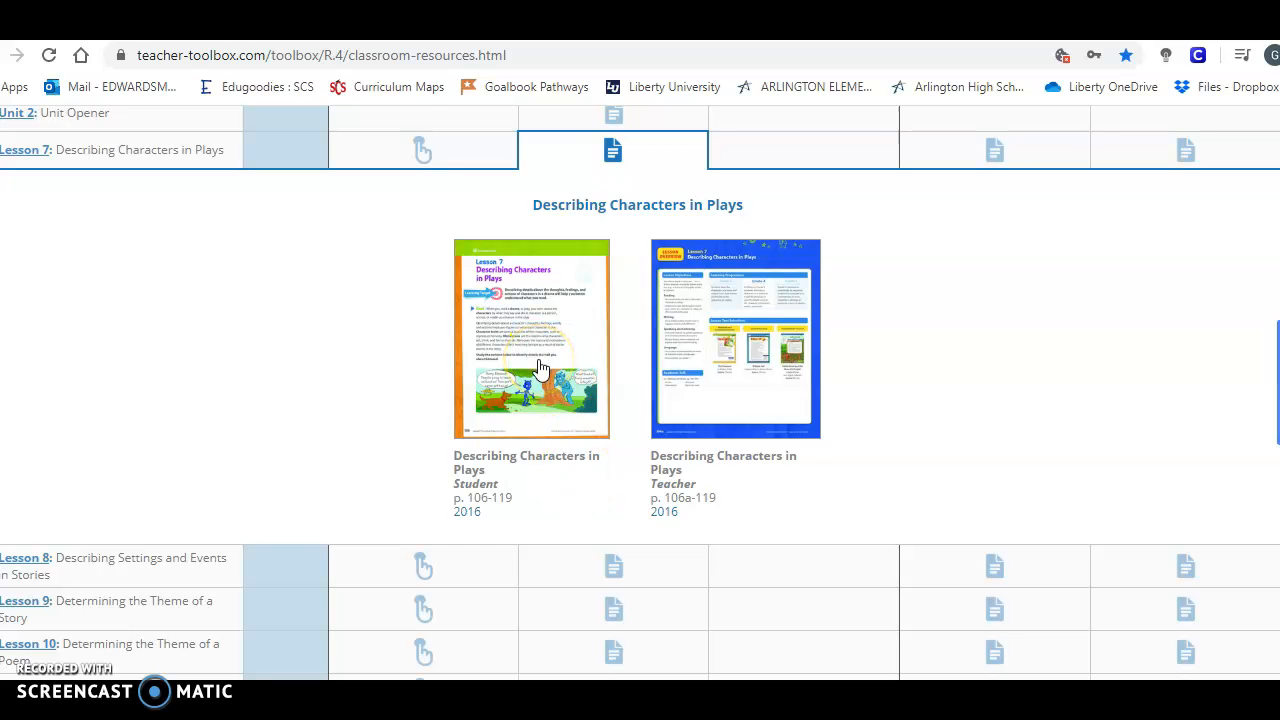
{"action": "left_click", "coordinate": [530, 345]}
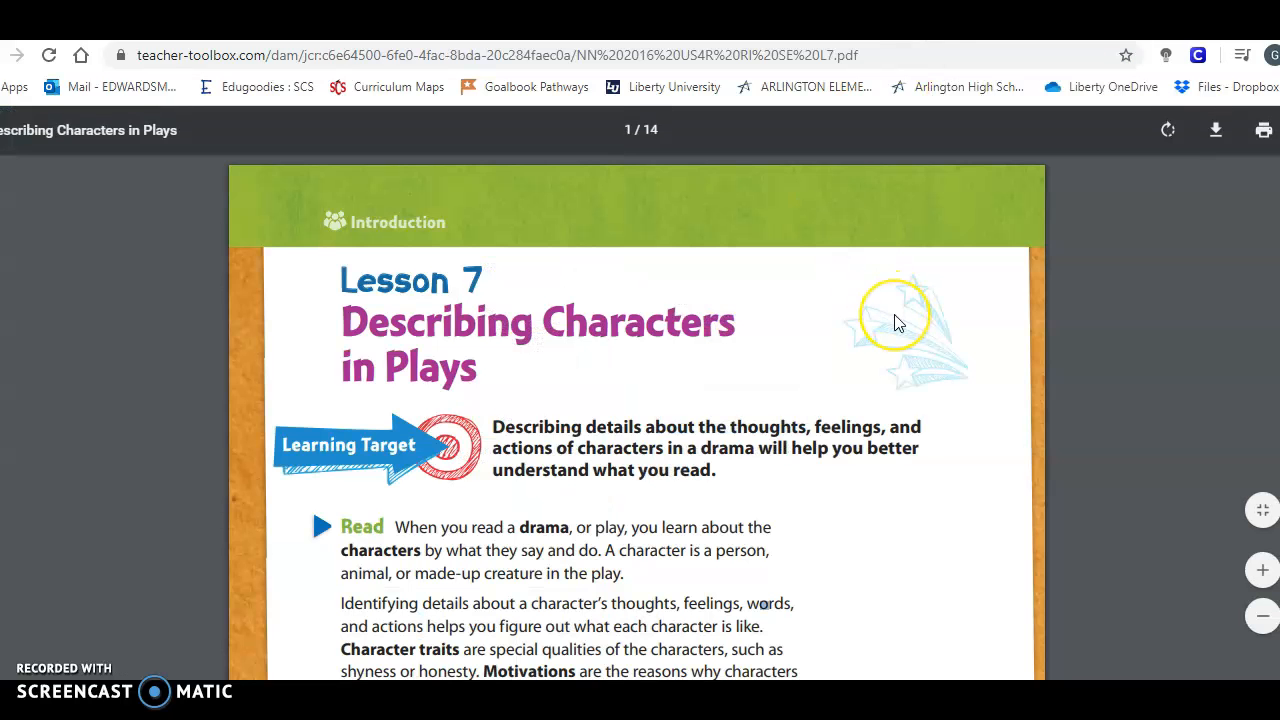
{"action": "scroll", "coordinate": [897, 323], "scroll_direction": "down", "scroll_amount": 1}
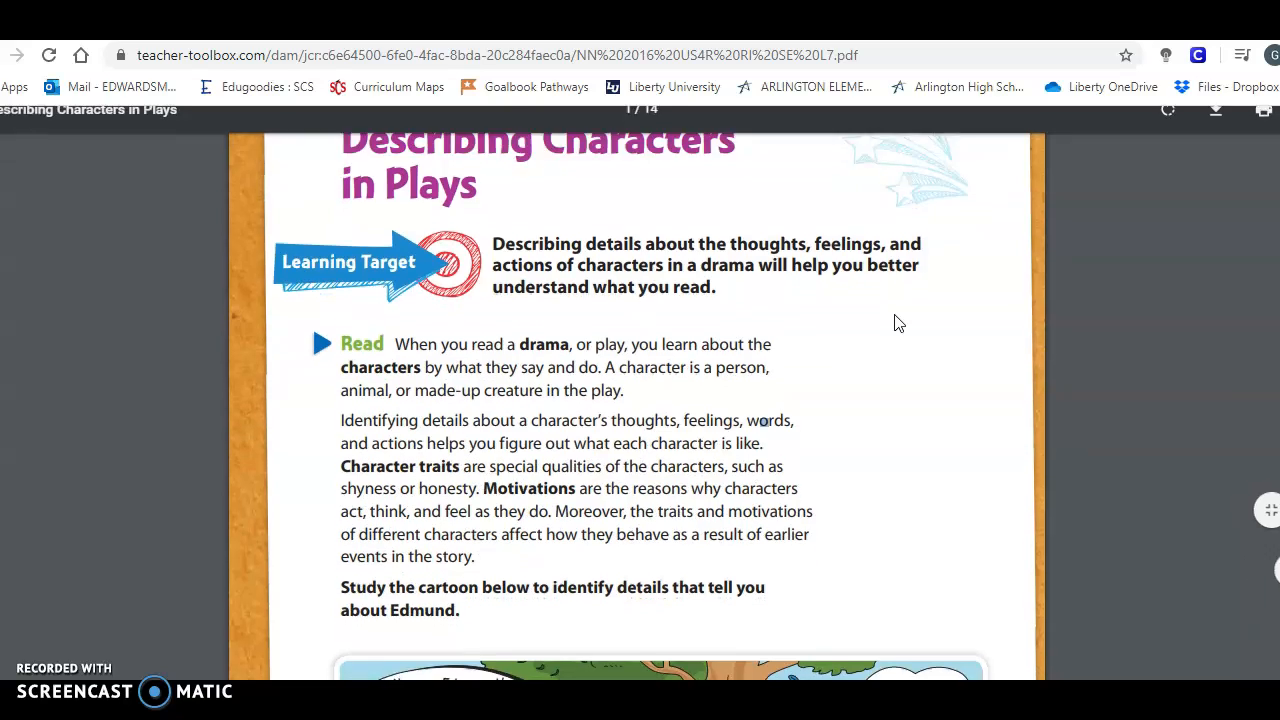
{"action": "scroll", "coordinate": [897, 323], "scroll_direction": "up", "scroll_amount": 2}
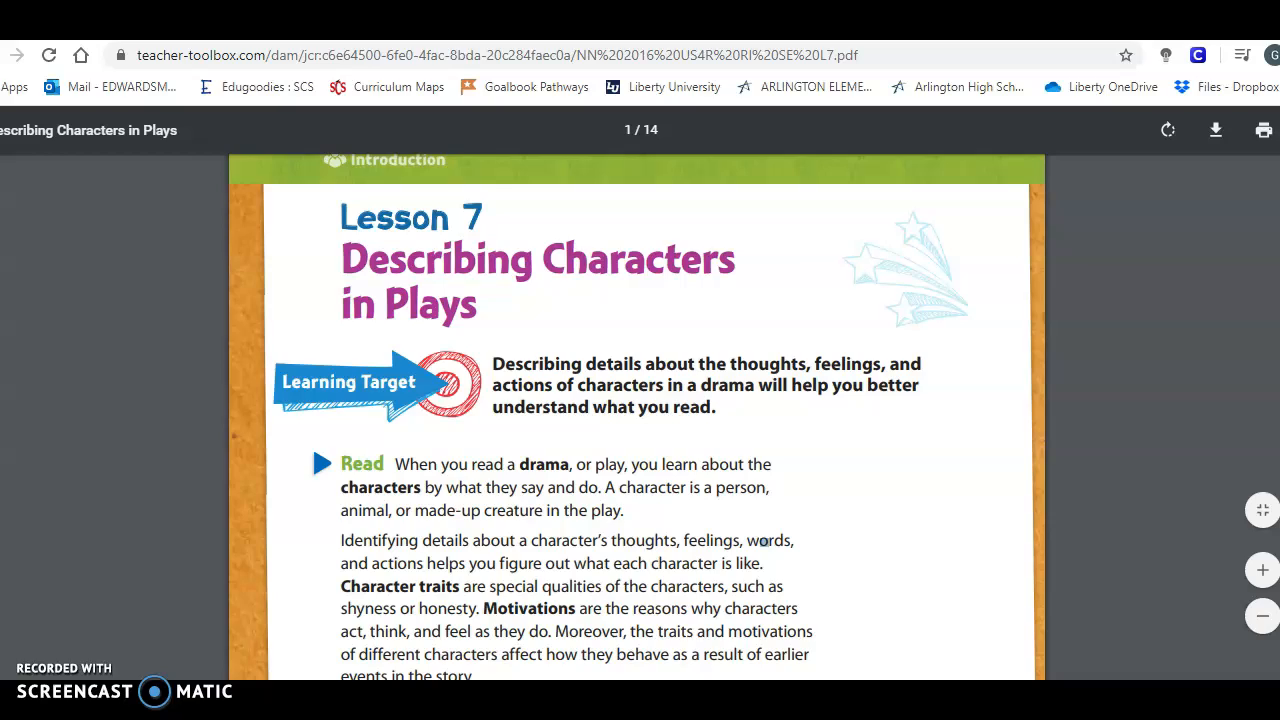
Switch to Word and add a new line reading "Characters in Plays practice" below the existing iReady practice entry
{"action": "key", "text": "alt+Tab"}
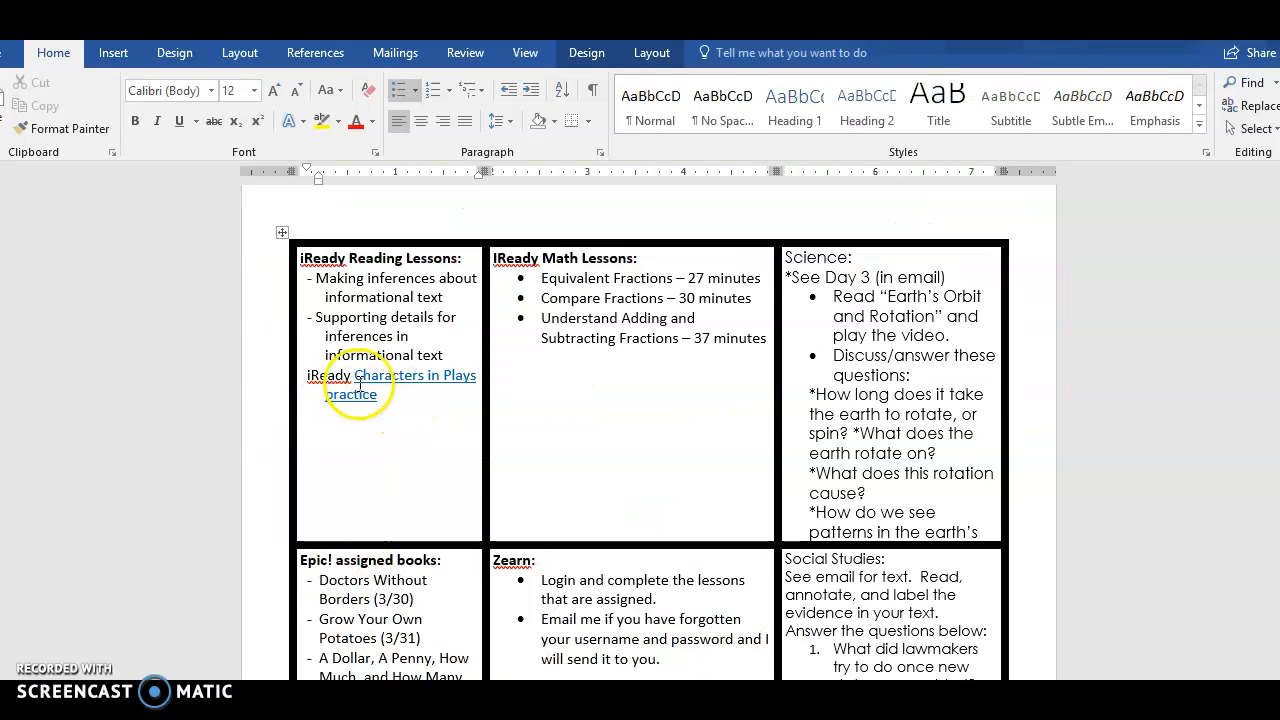
{"action": "left_click", "coordinate": [401, 397]}
{"action": "key", "text": "Return"}
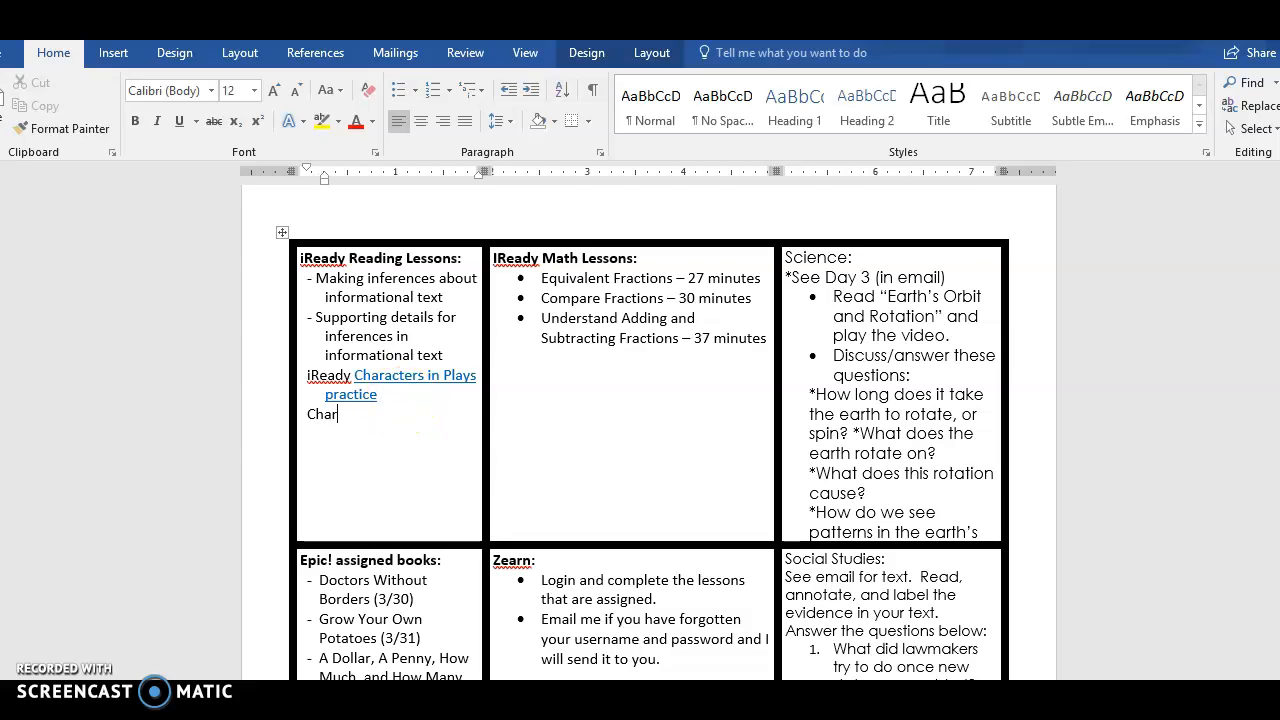
{"action": "type", "text": "Characters in Plays practice"}
Link the new "Characters in Plays practice" line to the file "Characters in plays.pdf" in the Downloads folder
{"action": "left_click_drag", "start_coordinate": [307, 414], "coordinate": [360, 426]}
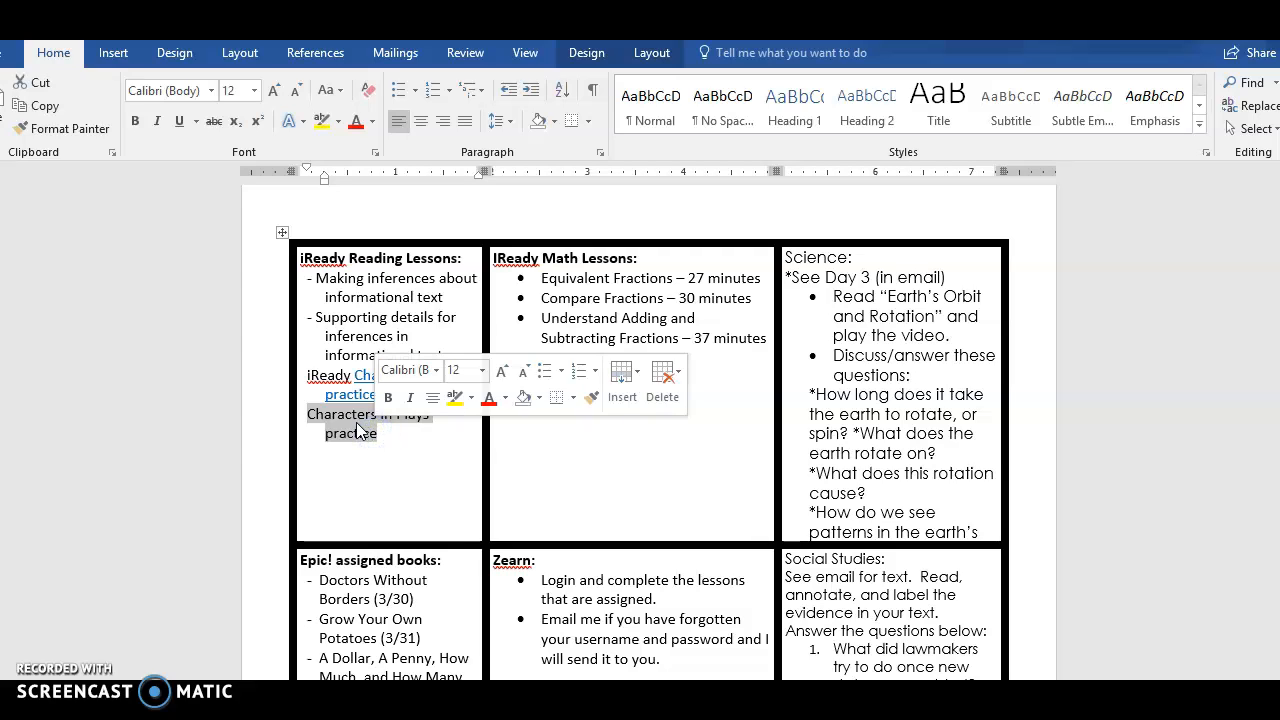
{"action": "right_click", "coordinate": [358, 429]}
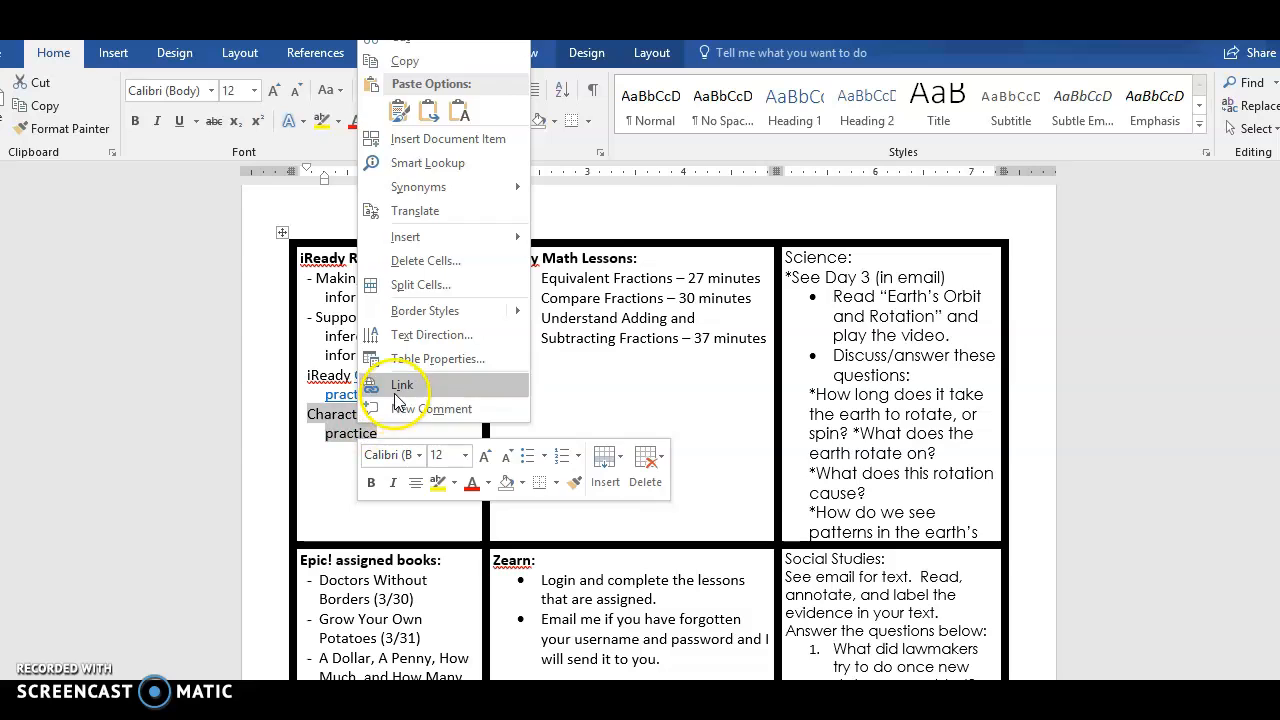
{"action": "left_click", "coordinate": [398, 384]}
{"action": "left_click", "coordinate": [510, 464]}
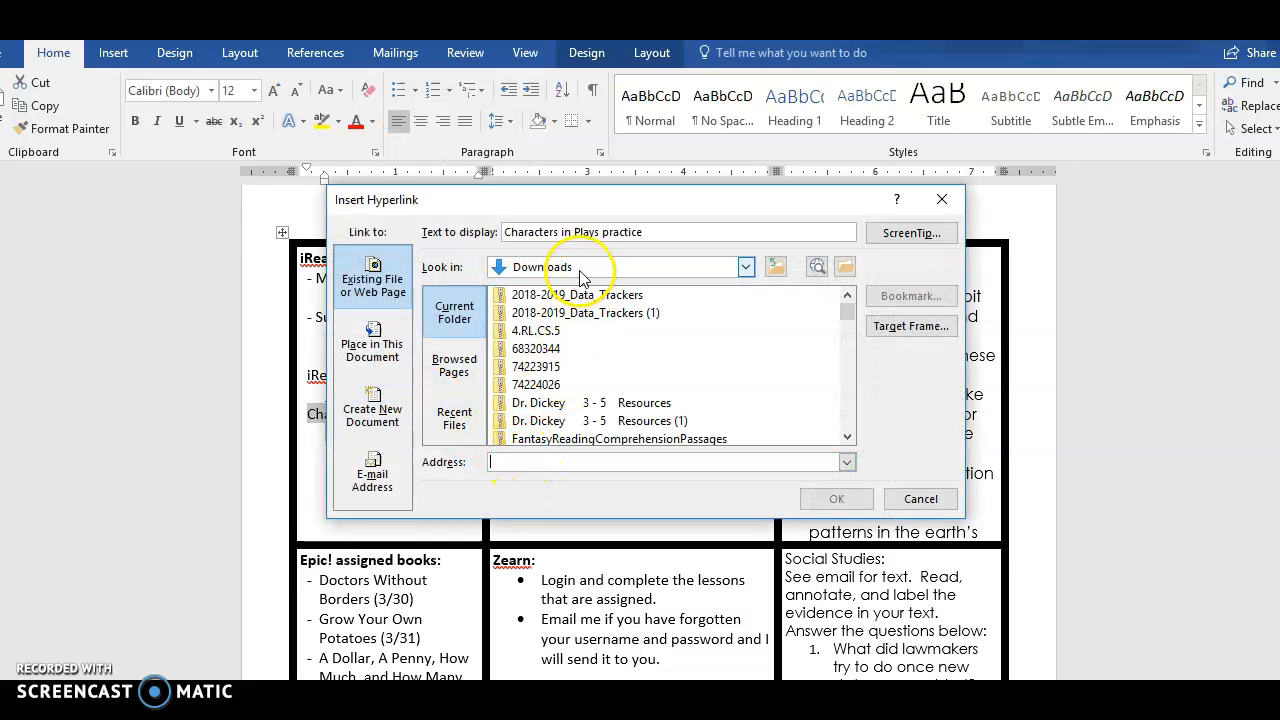
{"action": "scroll", "coordinate": [705, 350], "scroll_direction": "down", "scroll_amount": 3}
{"action": "scroll", "coordinate": [705, 350], "scroll_direction": "down", "scroll_amount": 10}
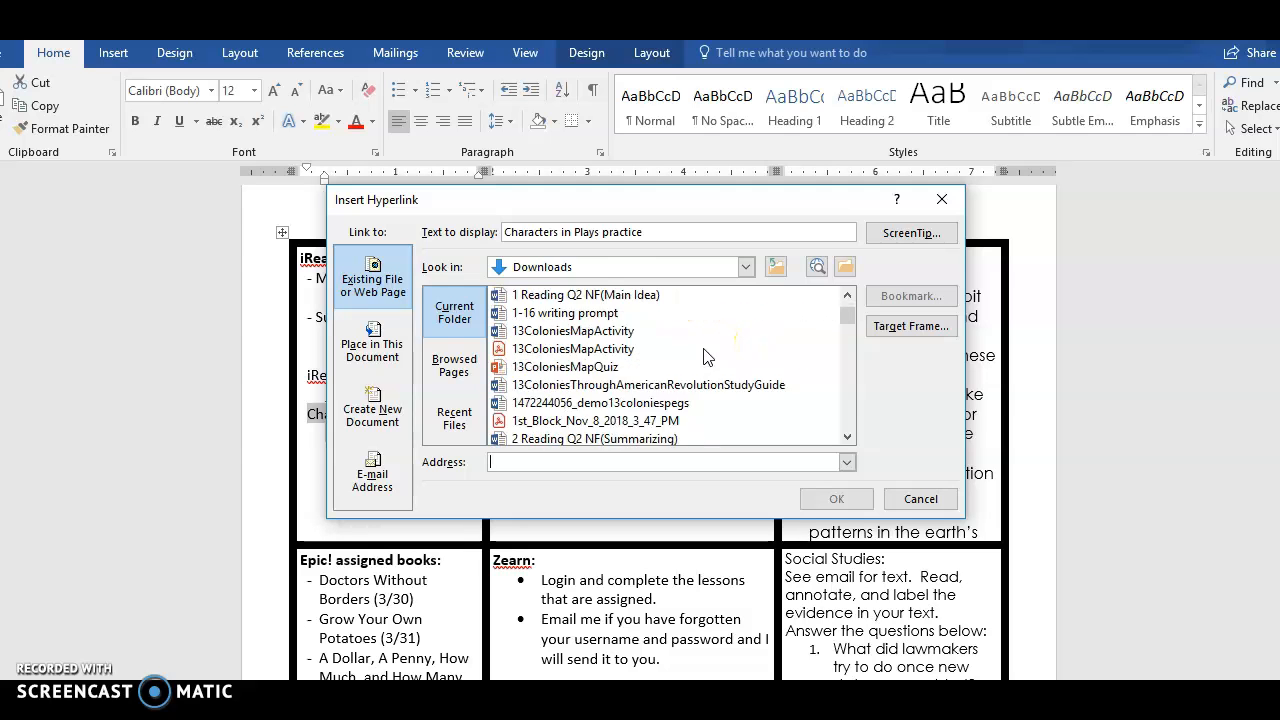
{"action": "scroll", "coordinate": [705, 355], "scroll_direction": "down", "scroll_amount": 12}
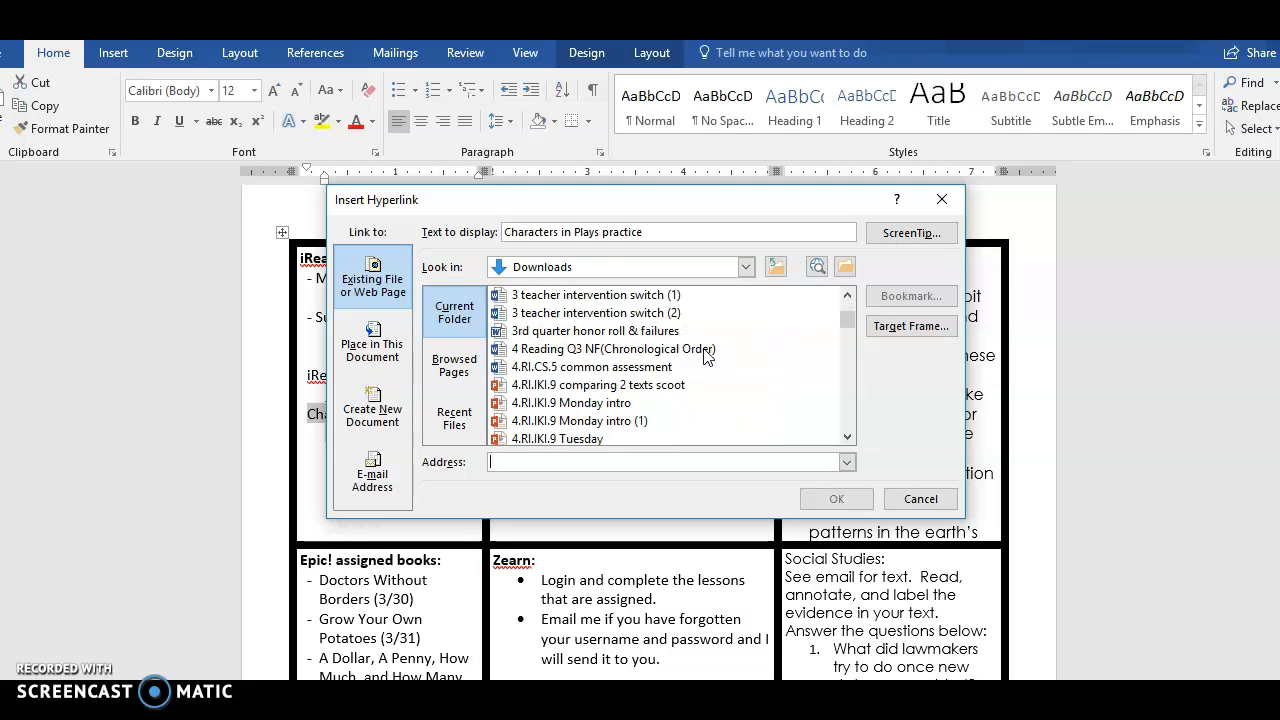
{"action": "scroll", "coordinate": [705, 355], "scroll_direction": "down", "scroll_amount": 12}
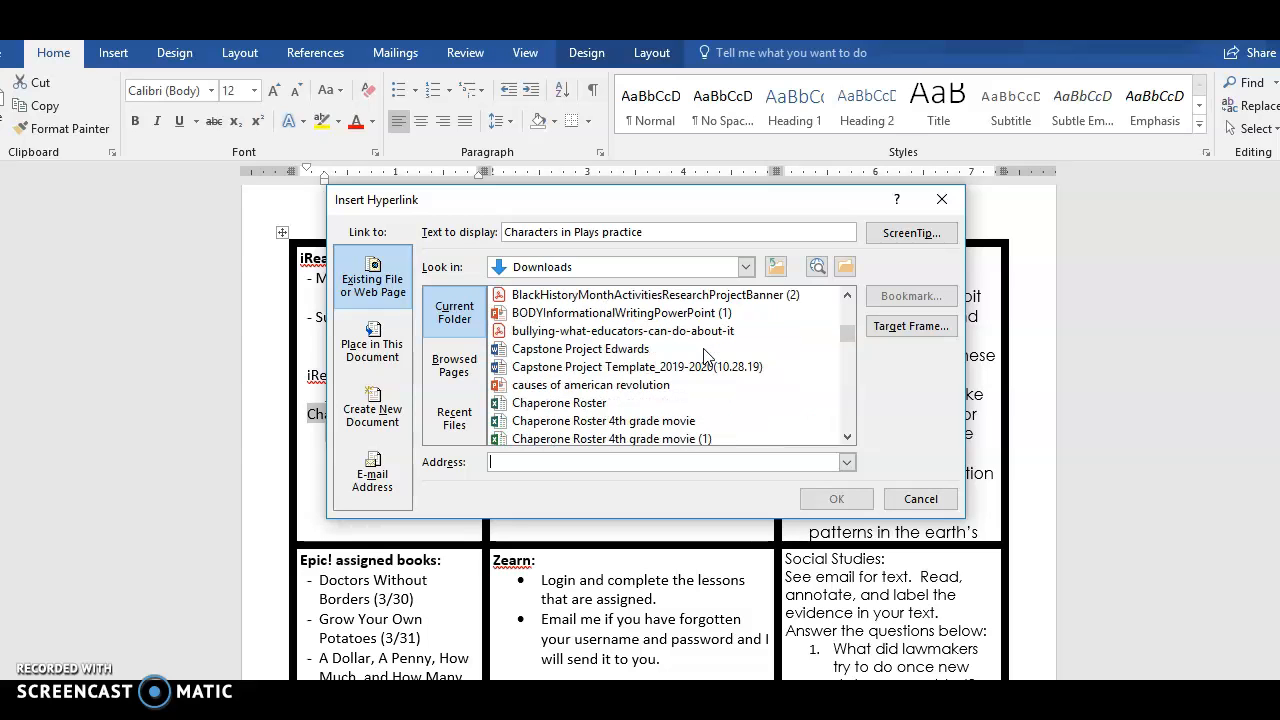
{"action": "scroll", "coordinate": [705, 355], "scroll_direction": "down", "scroll_amount": 1}
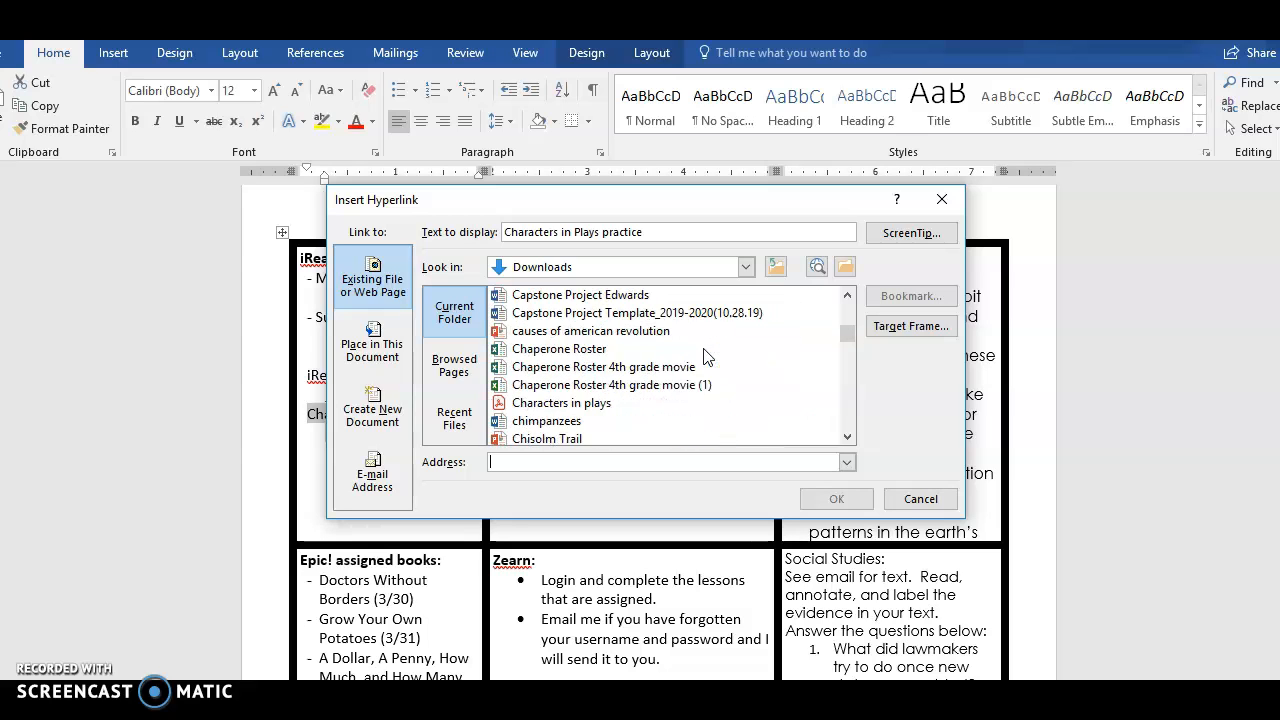
{"action": "left_click", "coordinate": [566, 405]}
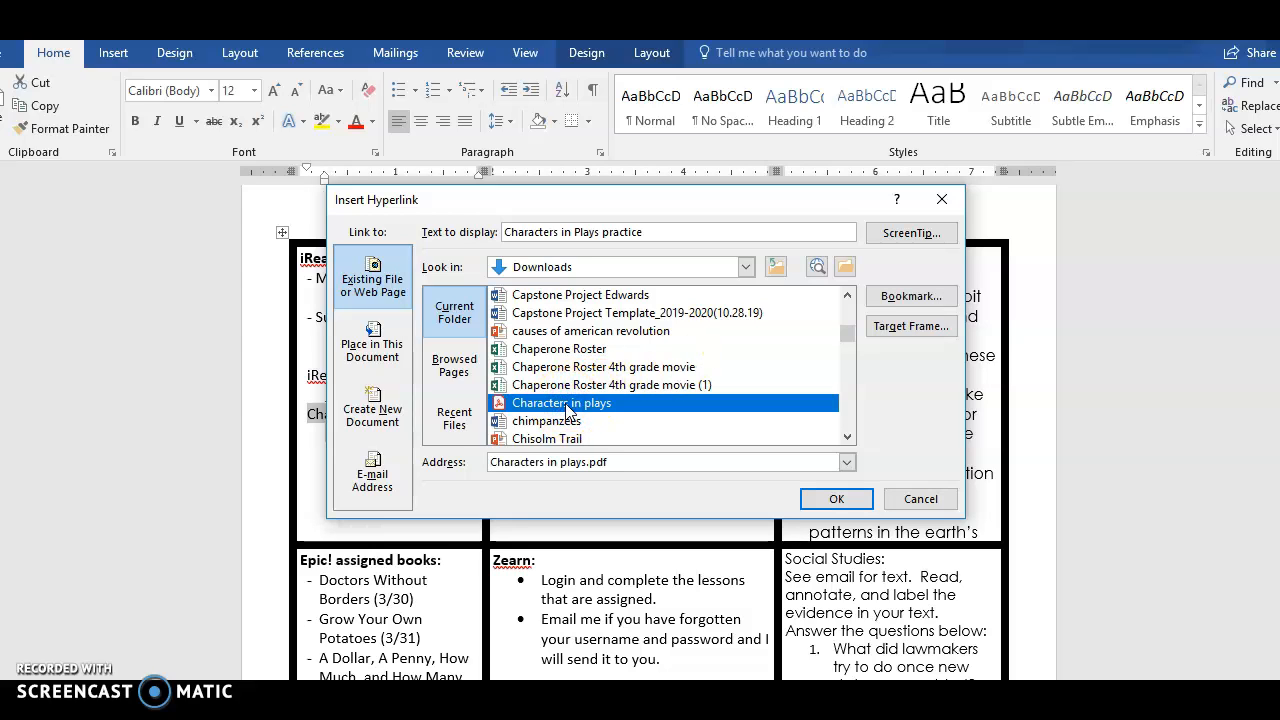
{"action": "left_click", "coordinate": [834, 498]}
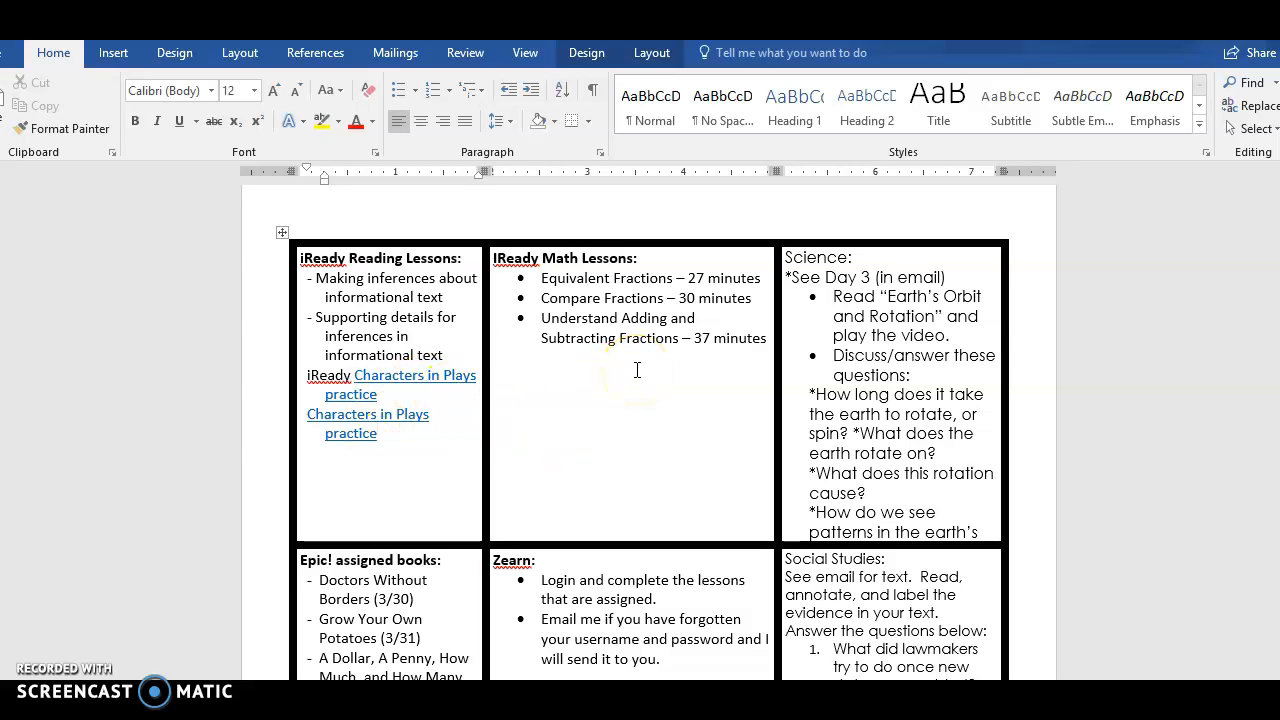
Delete the older "Characters in Plays practice" link and its line break so the new link follows "iReady"
{"action": "left_click", "coordinate": [354, 372]}
{"action": "left_click_drag", "start_coordinate": [354, 372], "coordinate": [408, 393]}
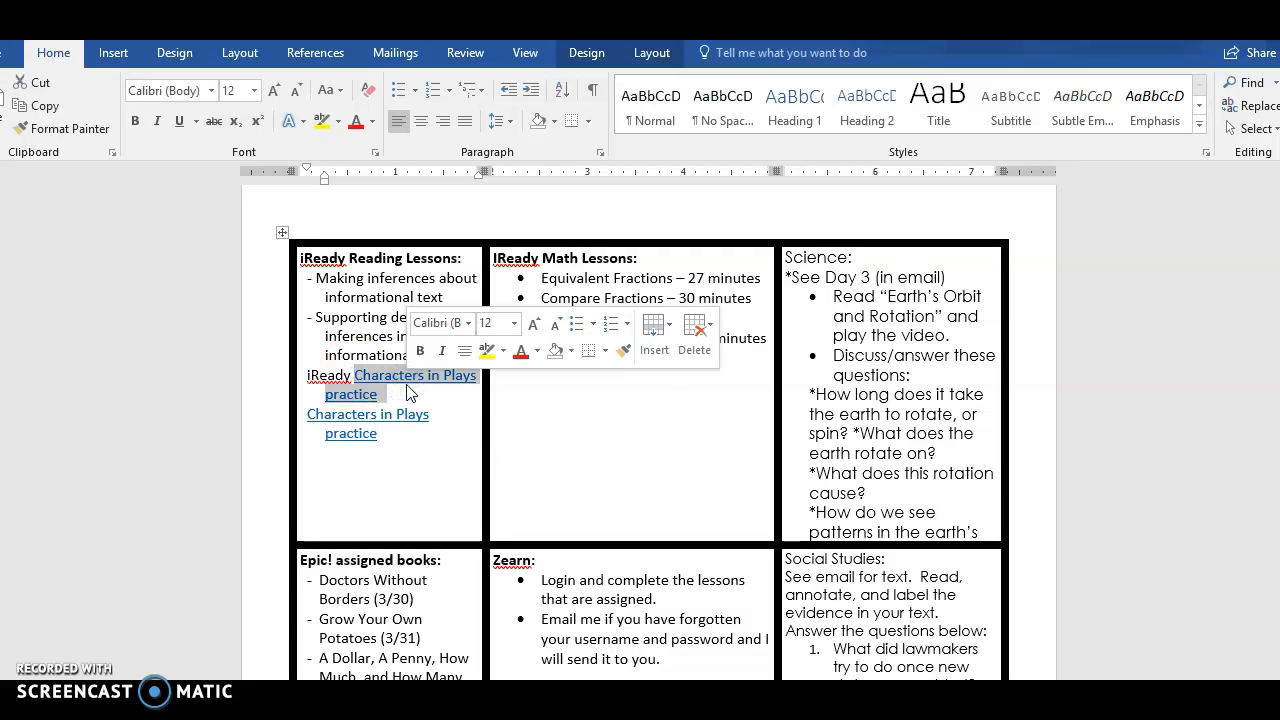
{"action": "key", "text": "Delete"}
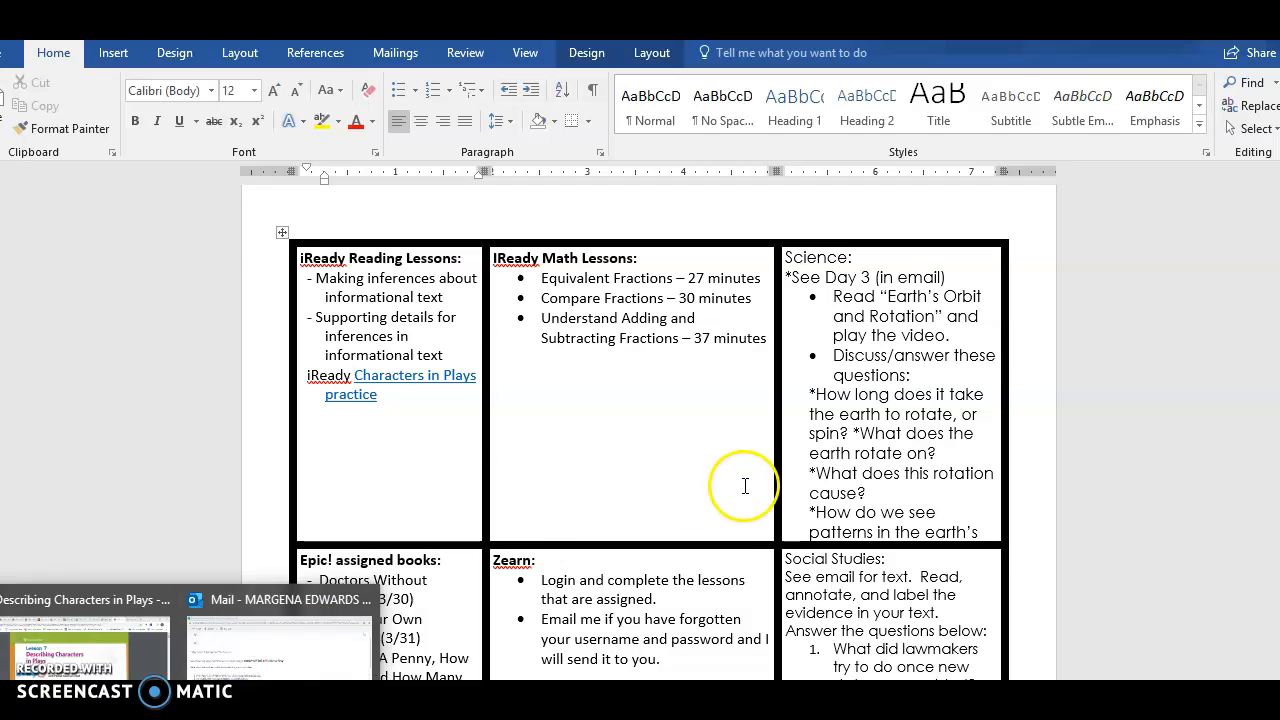
{"action": "scroll", "coordinate": [747, 486], "scroll_direction": "down", "scroll_amount": 8}
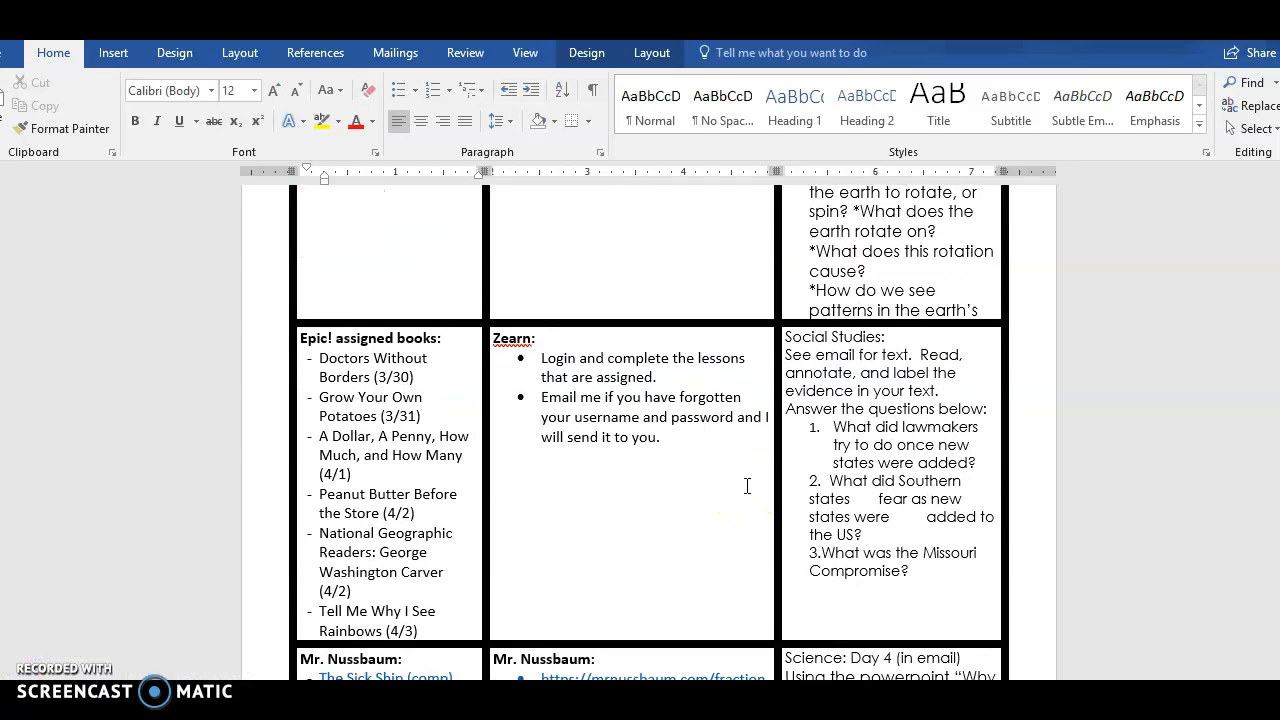